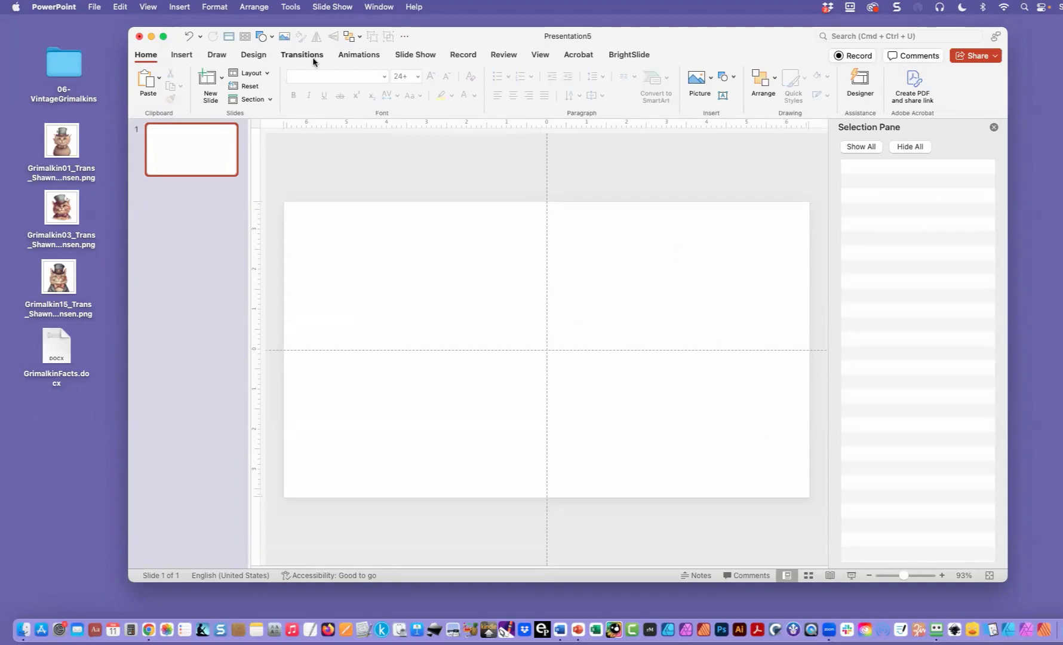
- Set a custom slide size of 8.5 in wide by 11 in high and accept the content scaling choice
{"action": "left_click", "coordinate": [264, 59]}
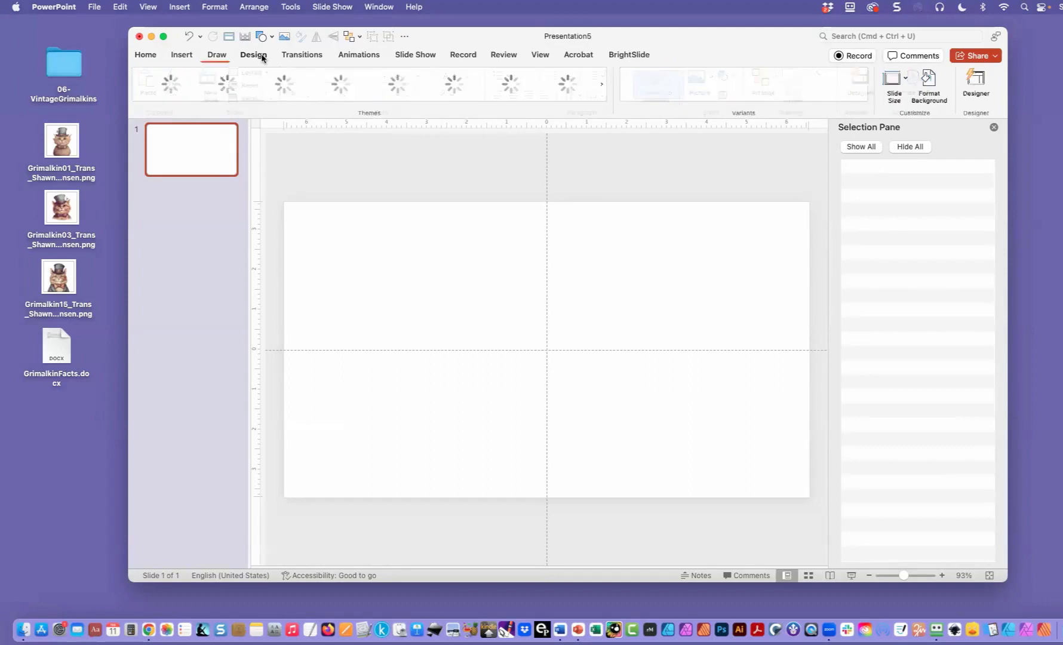
{"action": "left_click", "coordinate": [907, 81]}
{"action": "left_click", "coordinate": [909, 136]}
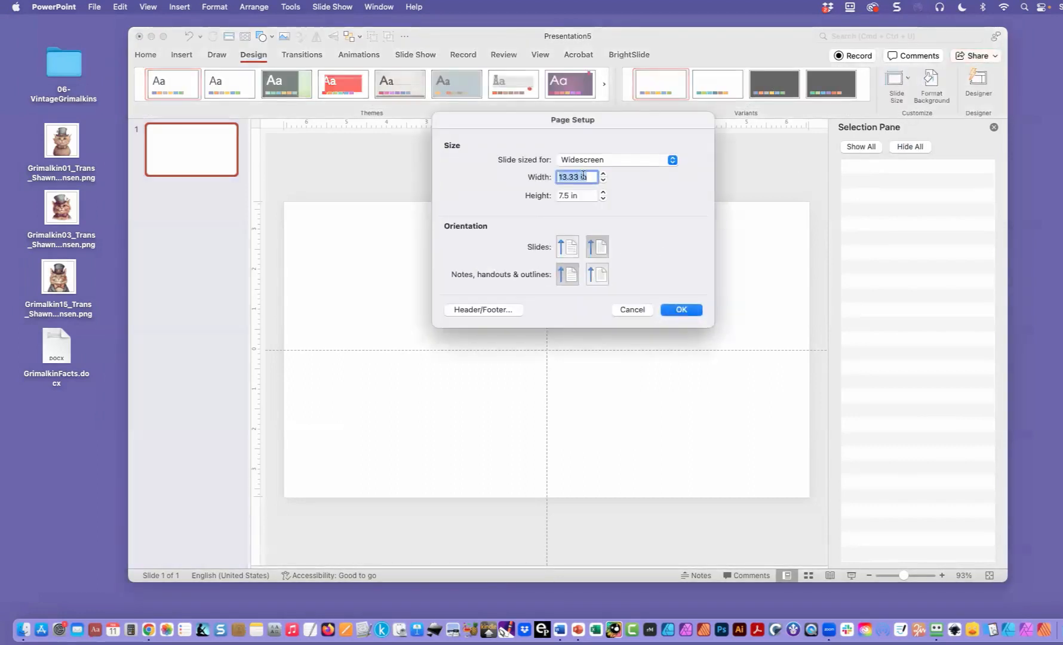
{"action": "type", "text": "8.5"}
{"action": "key", "text": "Tab"}
{"action": "type", "text": "11"}
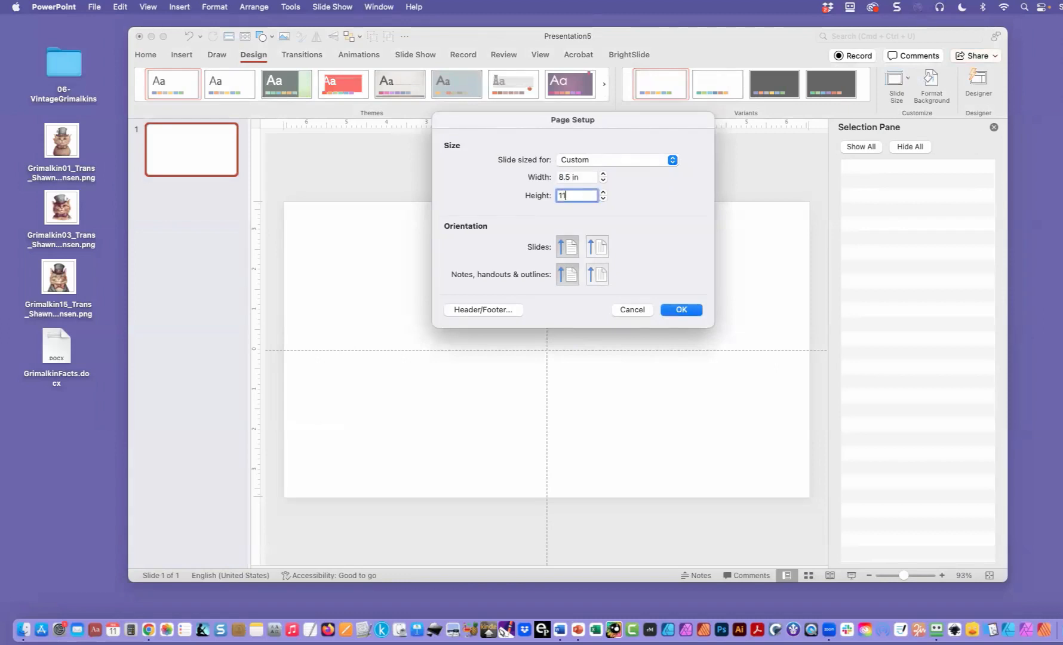
{"action": "key", "text": "Return"}
{"action": "left_click", "coordinate": [577, 248]}
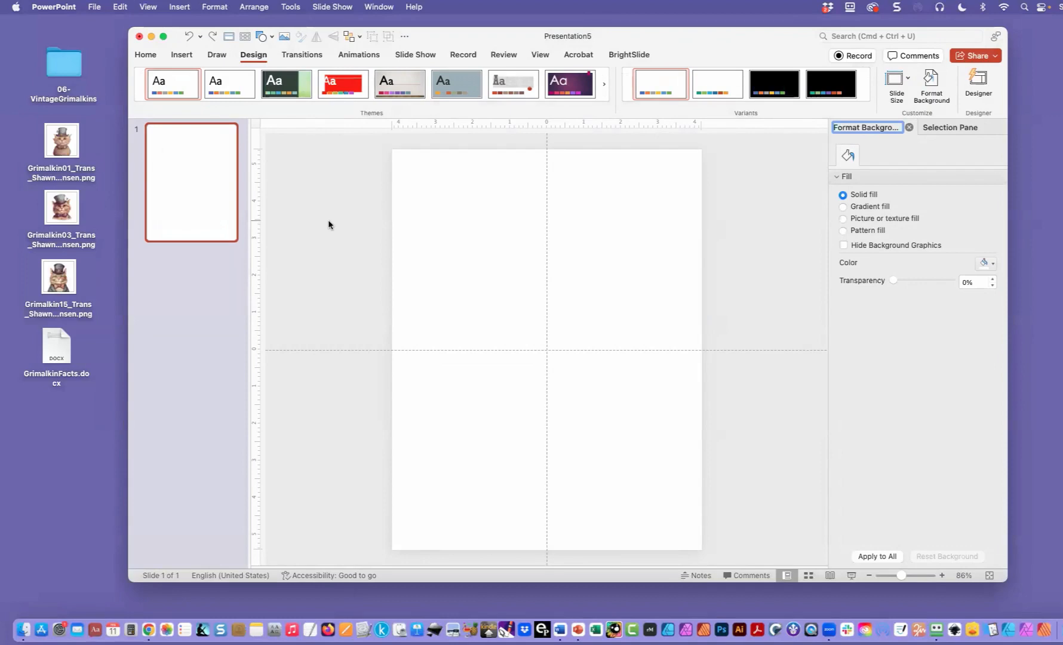
- Insert the Grimalkin01 PNG picture from the Desktop onto the slide
{"action": "left_click", "coordinate": [181, 55]}
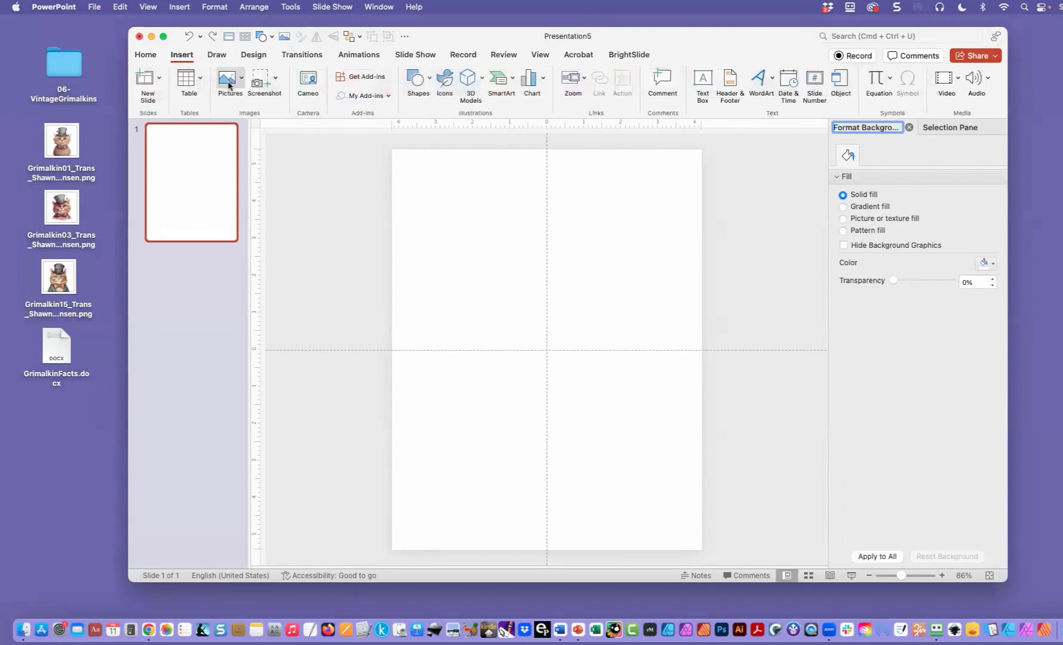
{"action": "left_click", "coordinate": [241, 79]}
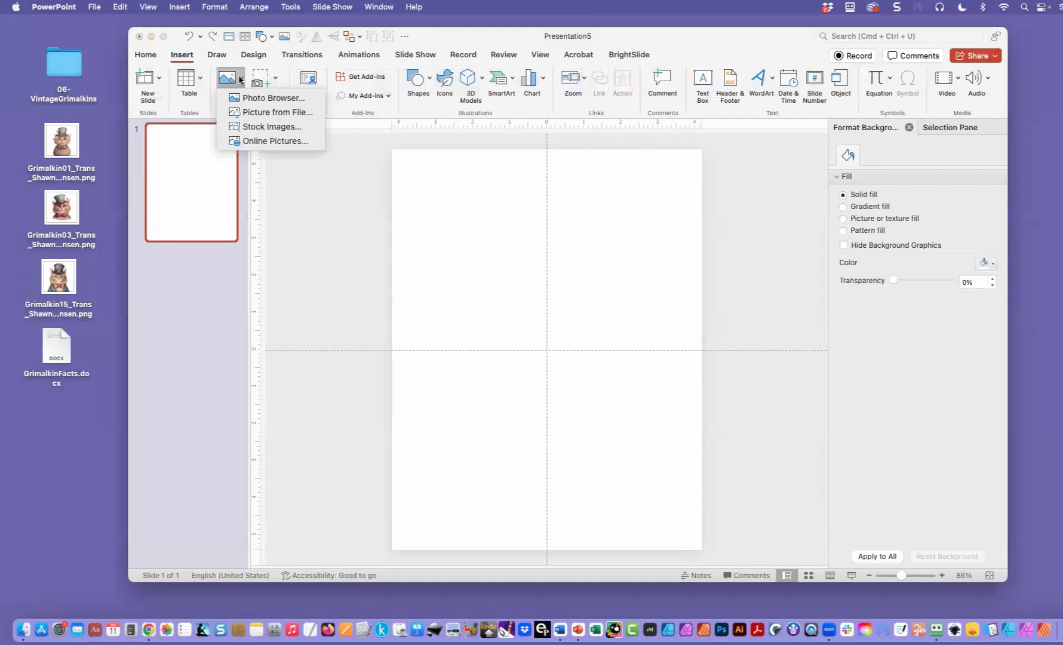
{"action": "left_click", "coordinate": [258, 113]}
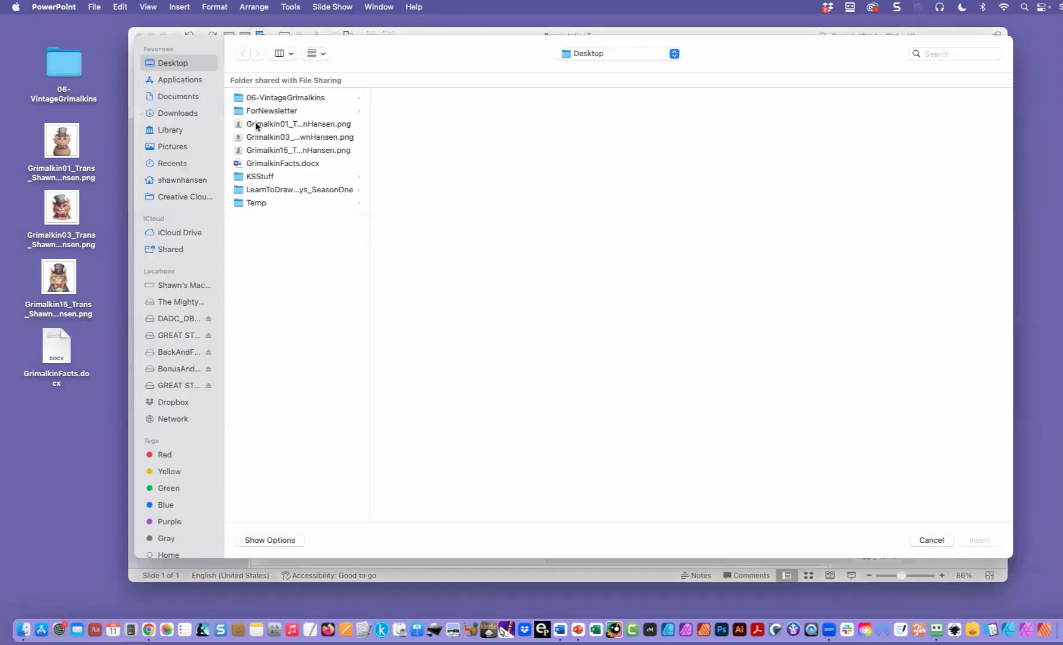
{"action": "double_click", "coordinate": [256, 124]}
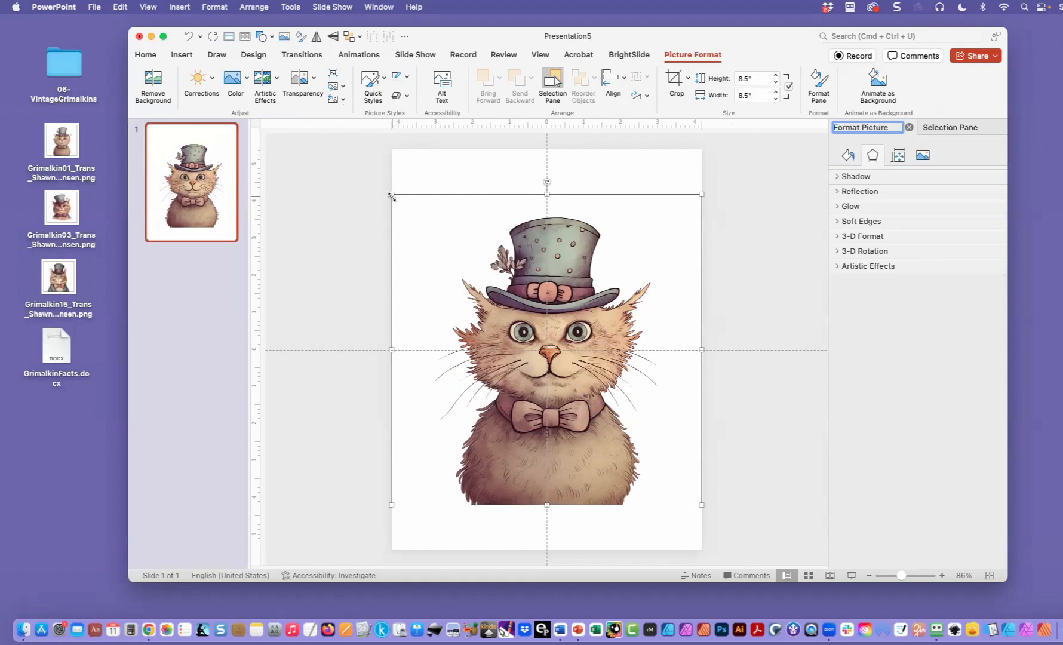
- Shrink the cat picture proportionally to about 6.46" square and move it to the slide's upper middle
{"action": "left_click_drag", "start_coordinate": [392, 196], "coordinate": [452, 247]}
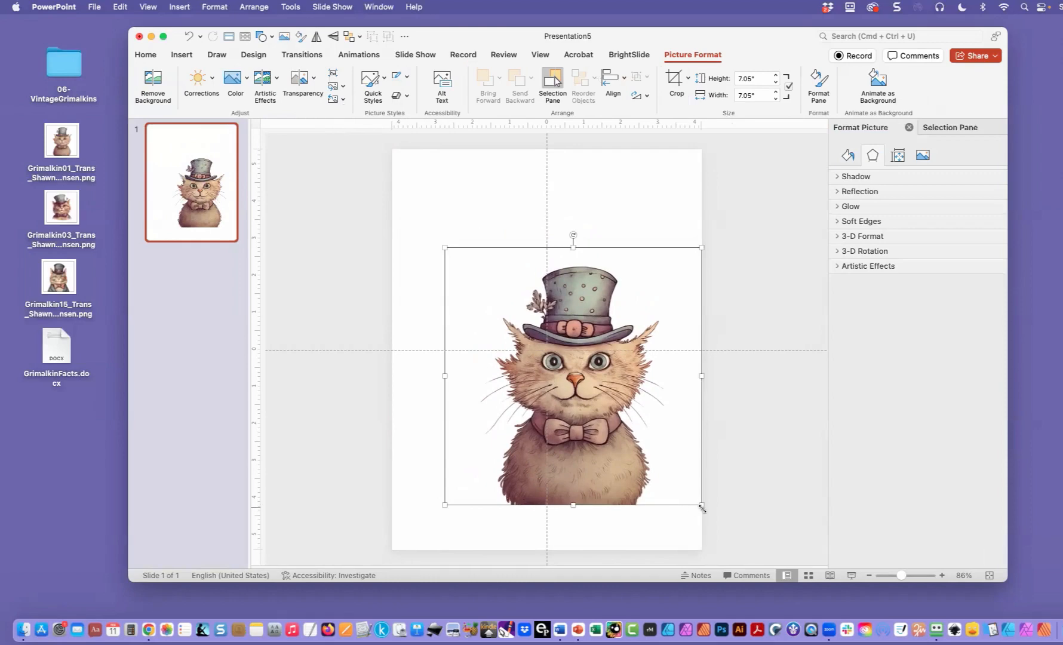
{"action": "left_click_drag", "start_coordinate": [702, 507], "coordinate": [681, 483]}
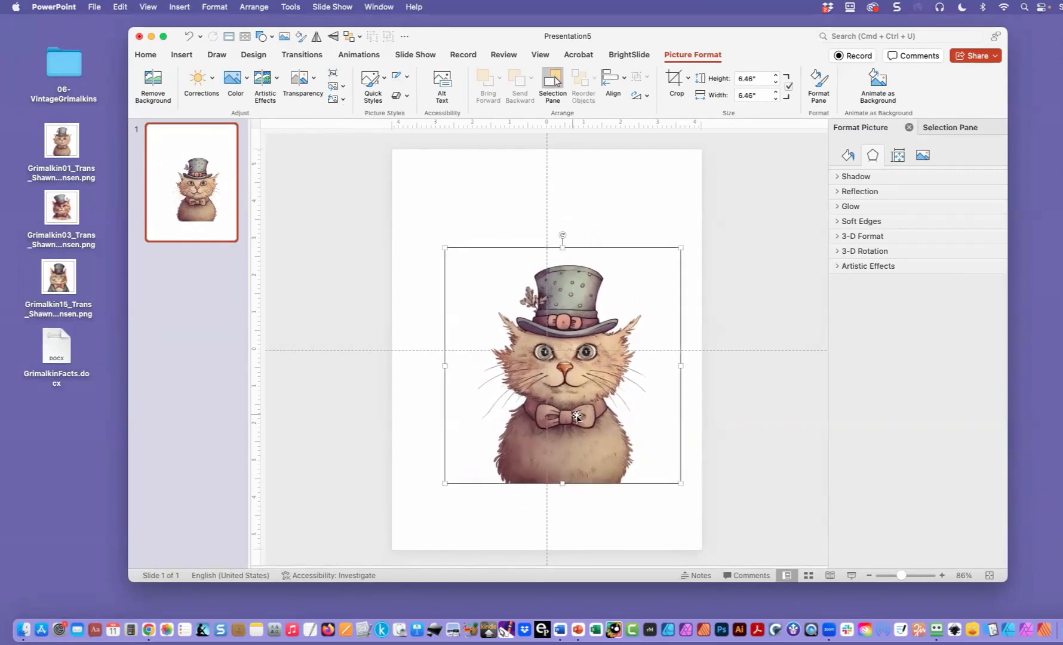
{"action": "left_click_drag", "start_coordinate": [577, 416], "coordinate": [566, 377]}
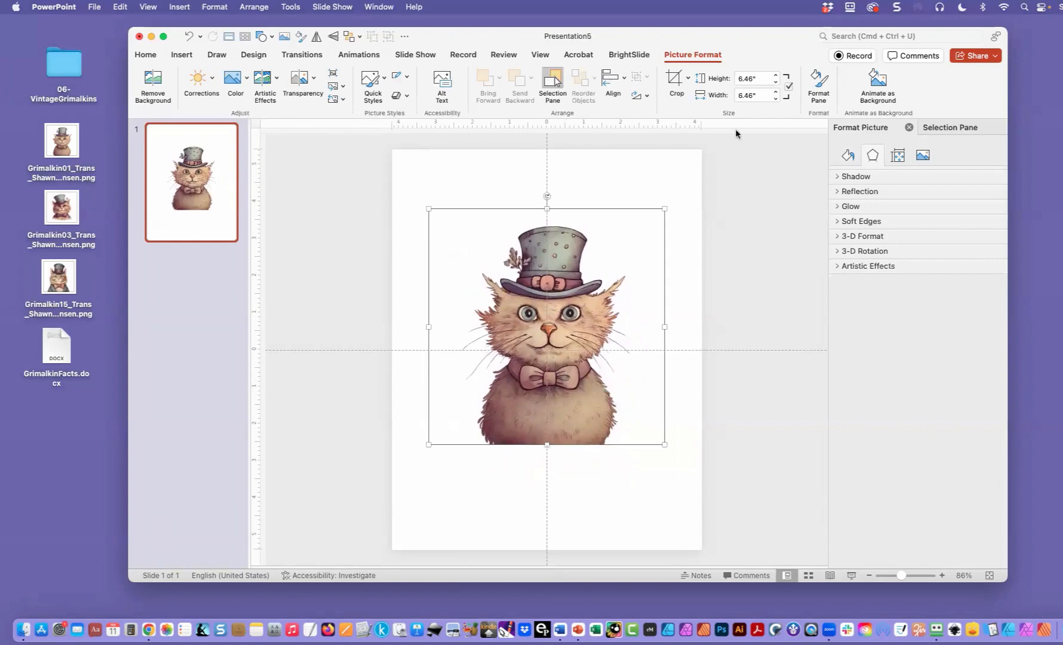
- Set the cat picture's height to 6.5" with its proportions kept
{"action": "left_click", "coordinate": [758, 95]}
{"action": "left_click_drag", "start_coordinate": [757, 80], "coordinate": [741, 78]}
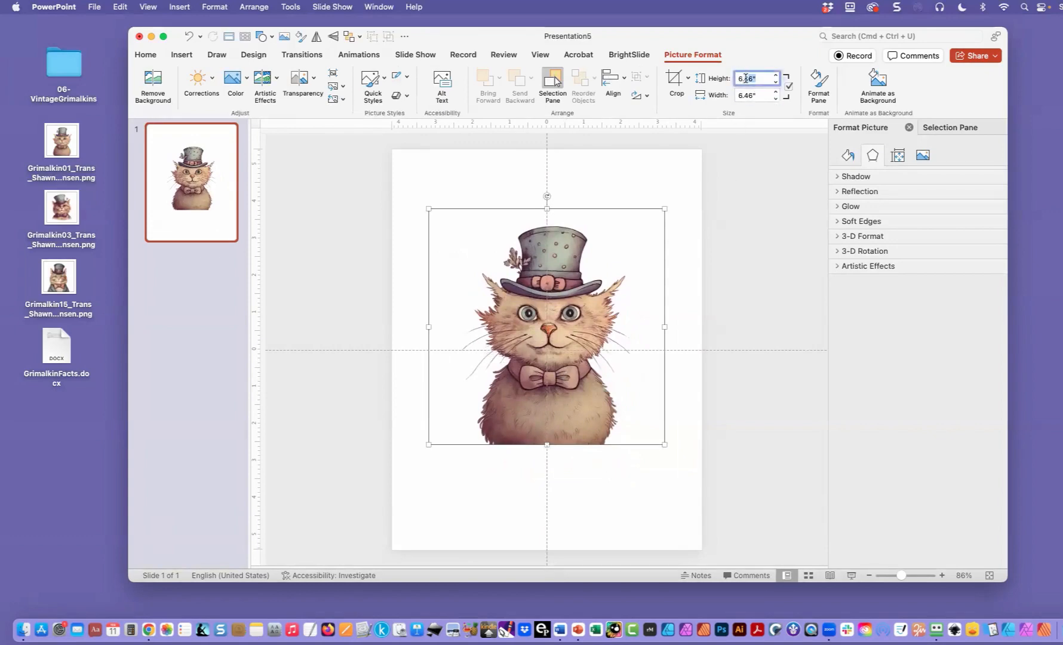
{"action": "type", "text": "6.5"}
{"action": "key", "text": "Tab"}
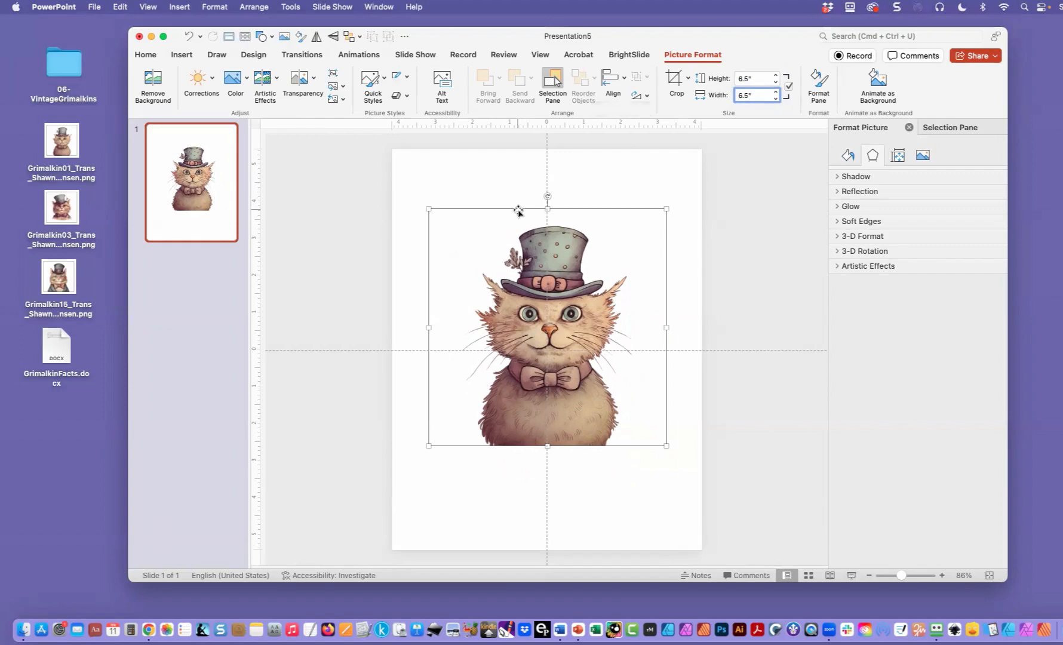
- Centre the cat picture horizontally on the slide and nudge it slightly upward
{"action": "left_click", "coordinate": [620, 79]}
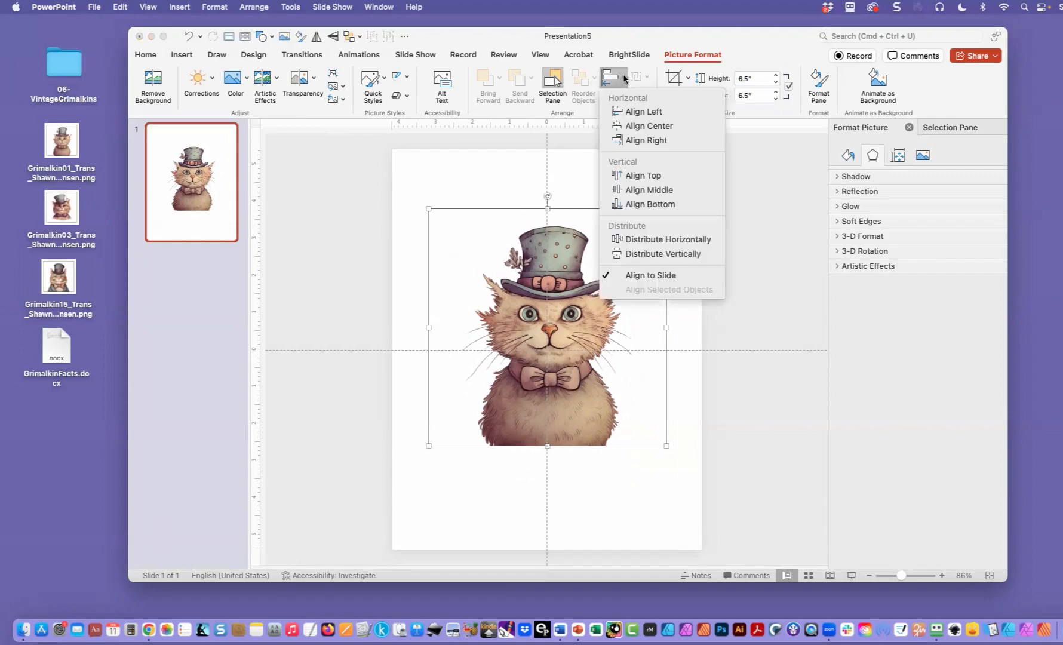
{"action": "left_click", "coordinate": [637, 126]}
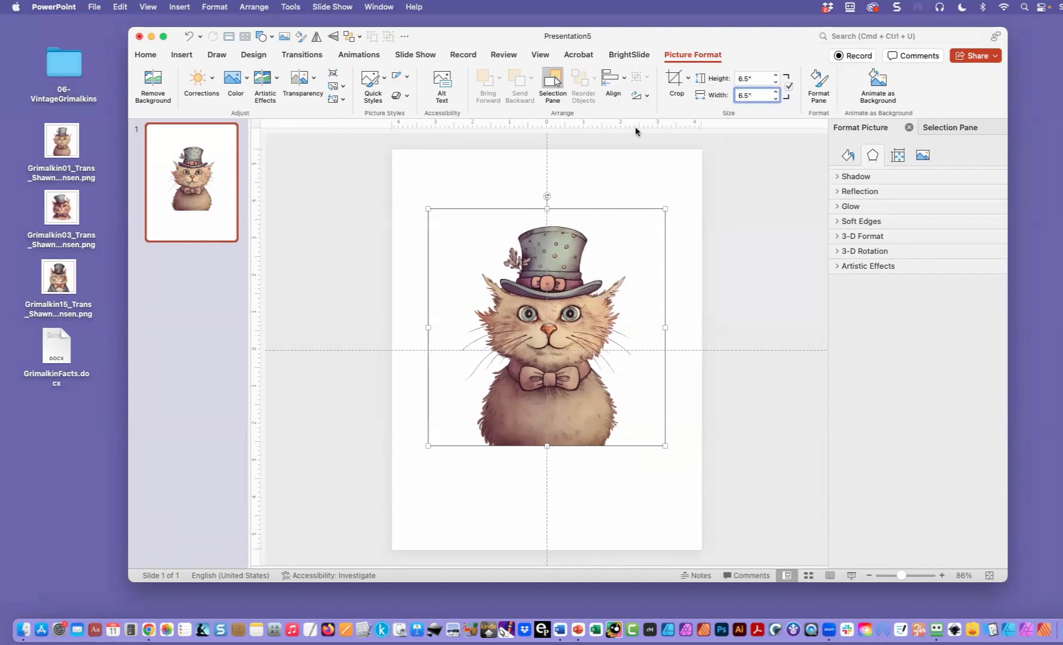
{"action": "left_click", "coordinate": [507, 208]}
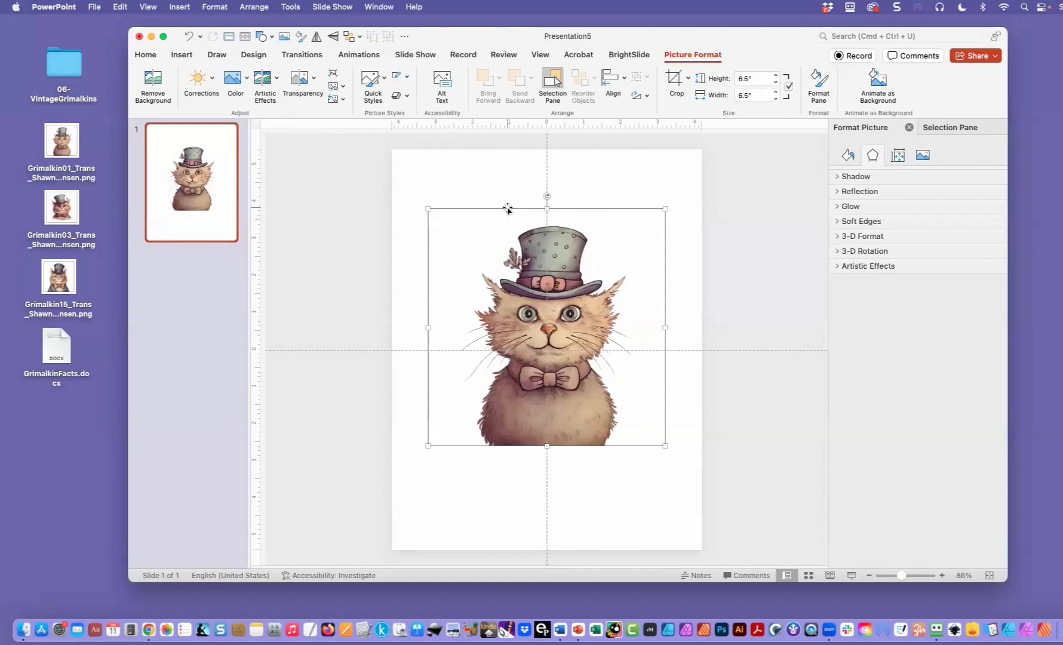
{"action": "key", "text": "Up"}
{"action": "key", "text": "Up"}
{"action": "key", "text": "Up"}
{"action": "key", "text": "Up"}
{"action": "key", "text": "Up"}
{"action": "key", "text": "Up"}
{"action": "key", "text": "Up"}
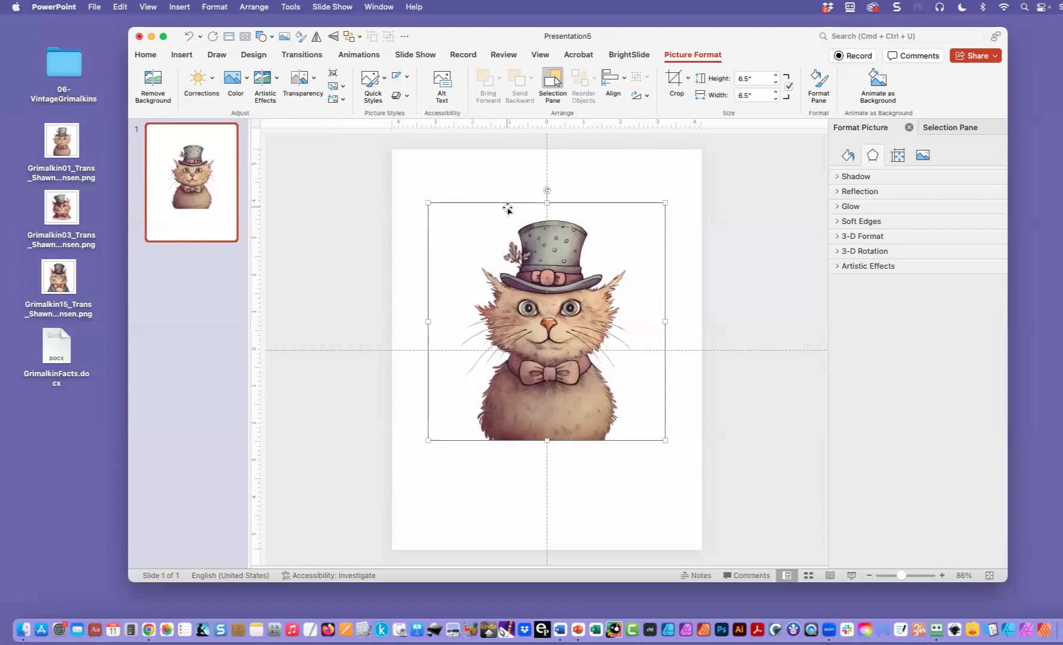
- Rename the picture object to Grimalkin in the list of slide objects
{"action": "left_click", "coordinate": [946, 129]}
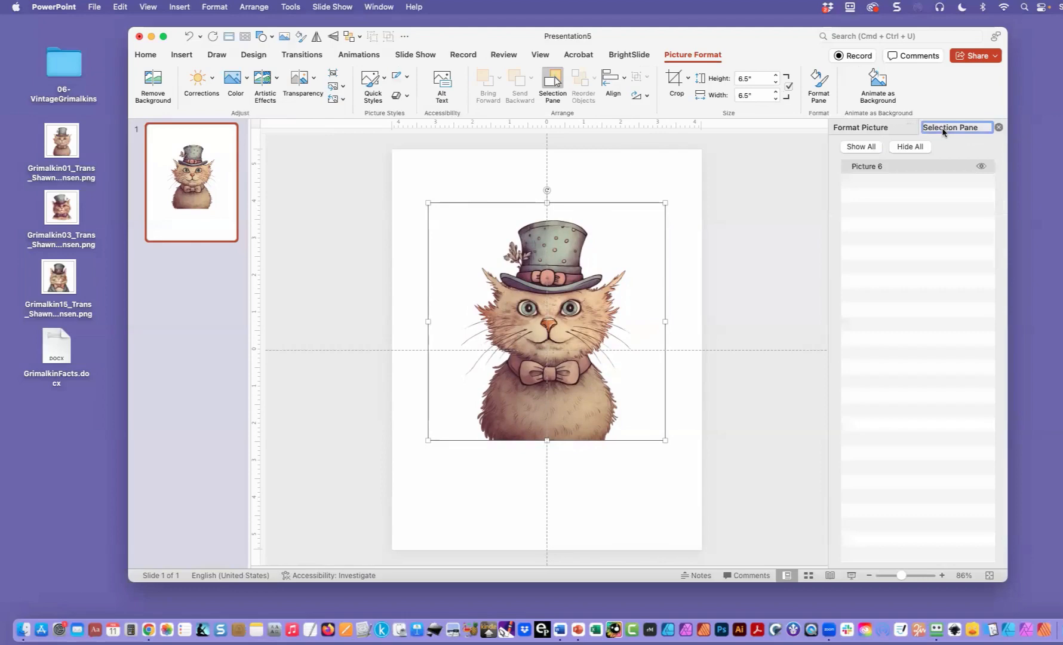
{"action": "left_click", "coordinate": [142, 56]}
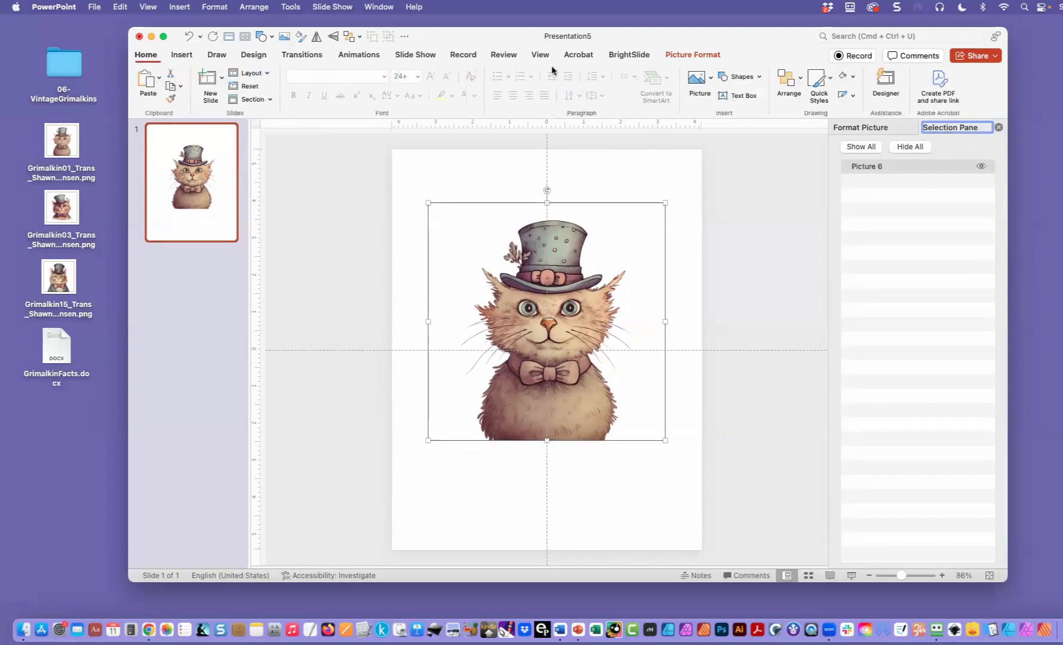
{"action": "left_click", "coordinate": [800, 81]}
{"action": "left_click", "coordinate": [812, 319]}
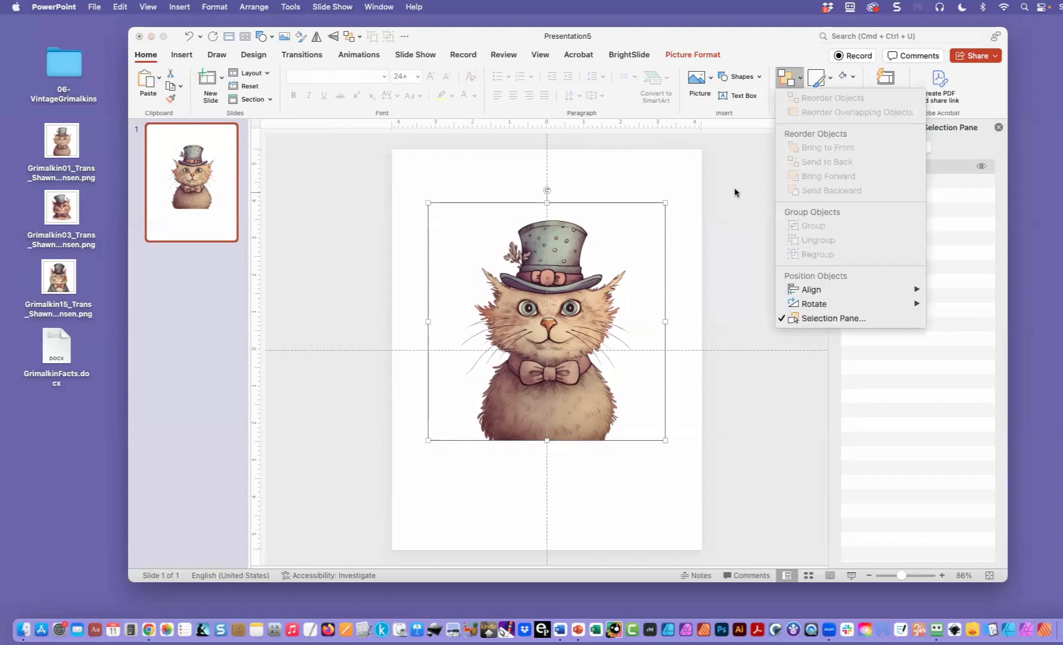
{"action": "double_click", "coordinate": [872, 167]}
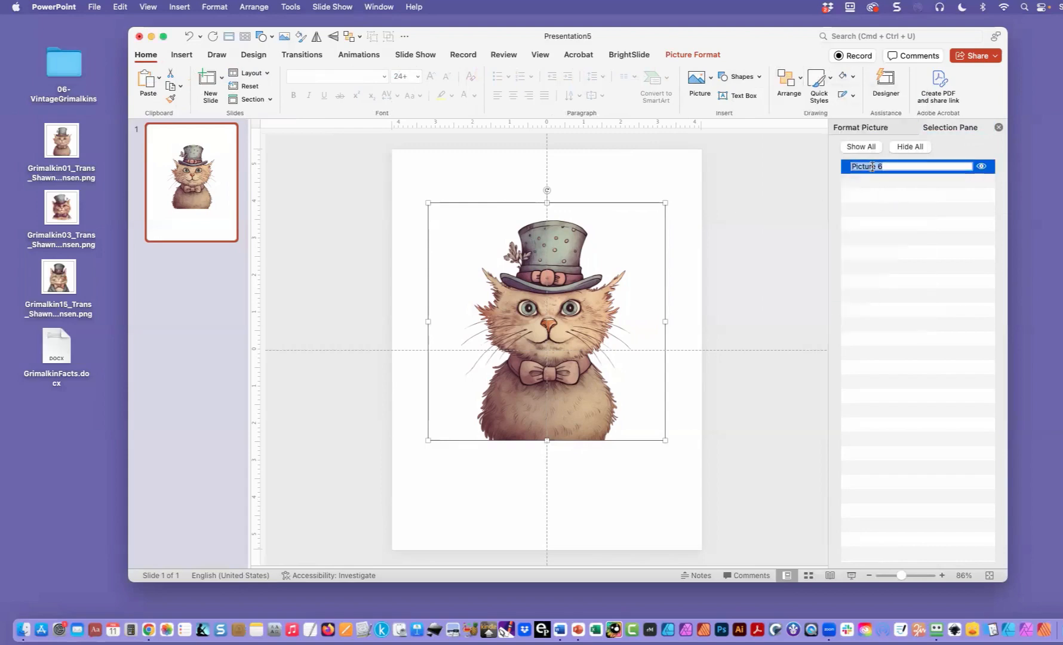
{"action": "type", "text": "Grimalkin"}
{"action": "key", "text": "Return"}
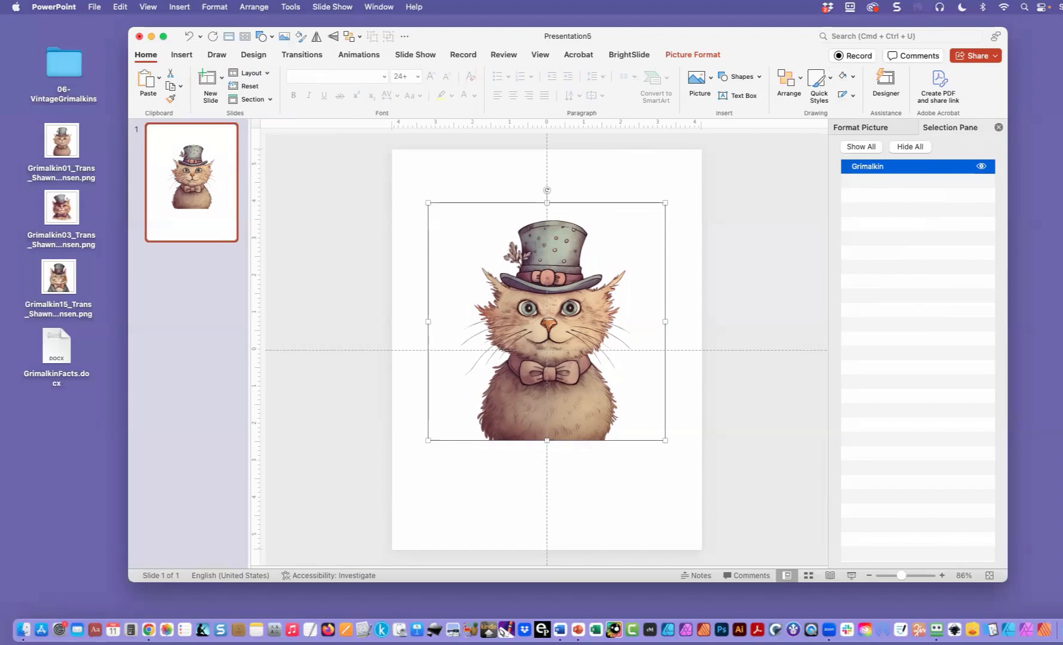
- Save the presentation to the Desktop as JournalDemo.pptx and accept the file properties
{"action": "key", "text": "super+s"}
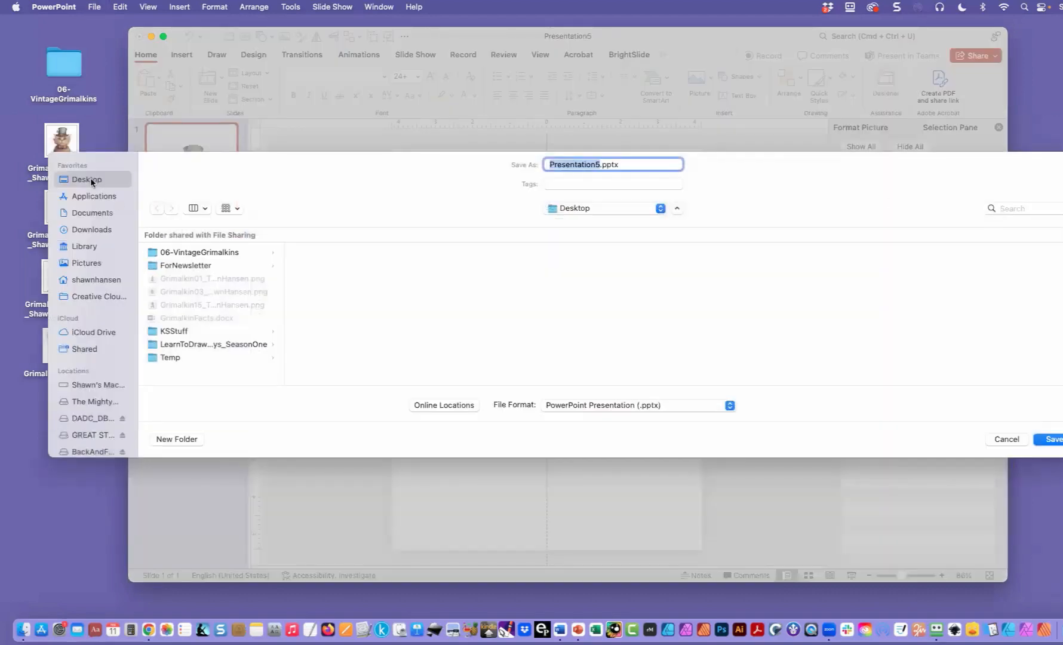
{"action": "type", "text": "JOurnal Demo"}
{"action": "left_click", "coordinate": [559, 165]}
{"action": "key", "text": "BackSpace"}
{"action": "type", "text": "o"}
{"action": "left_click", "coordinate": [1035, 440]}
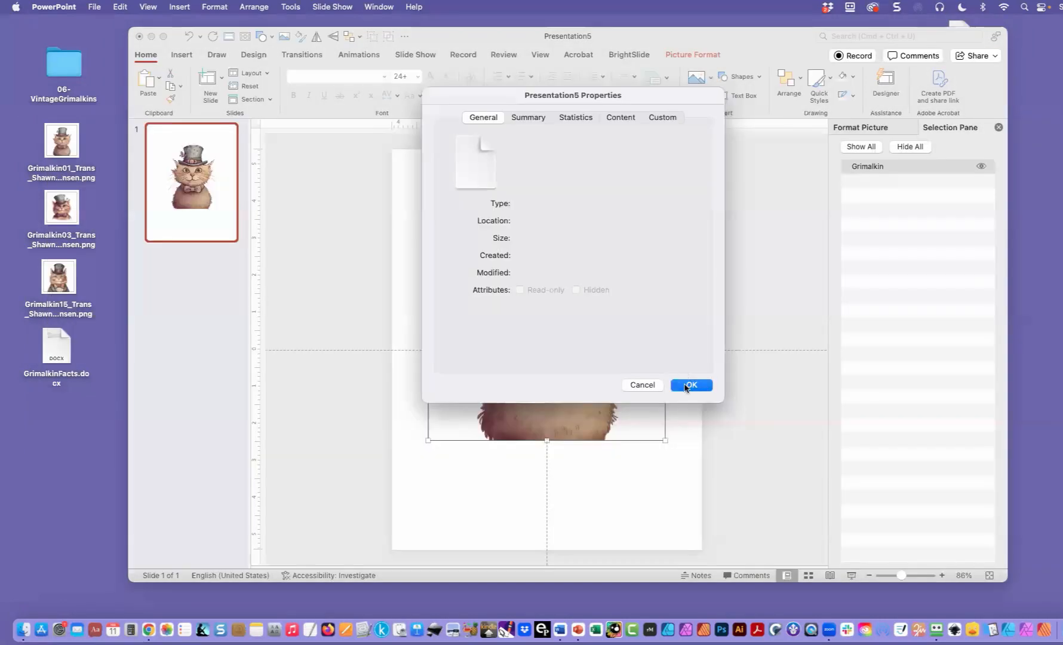
{"action": "left_click", "coordinate": [685, 385]}
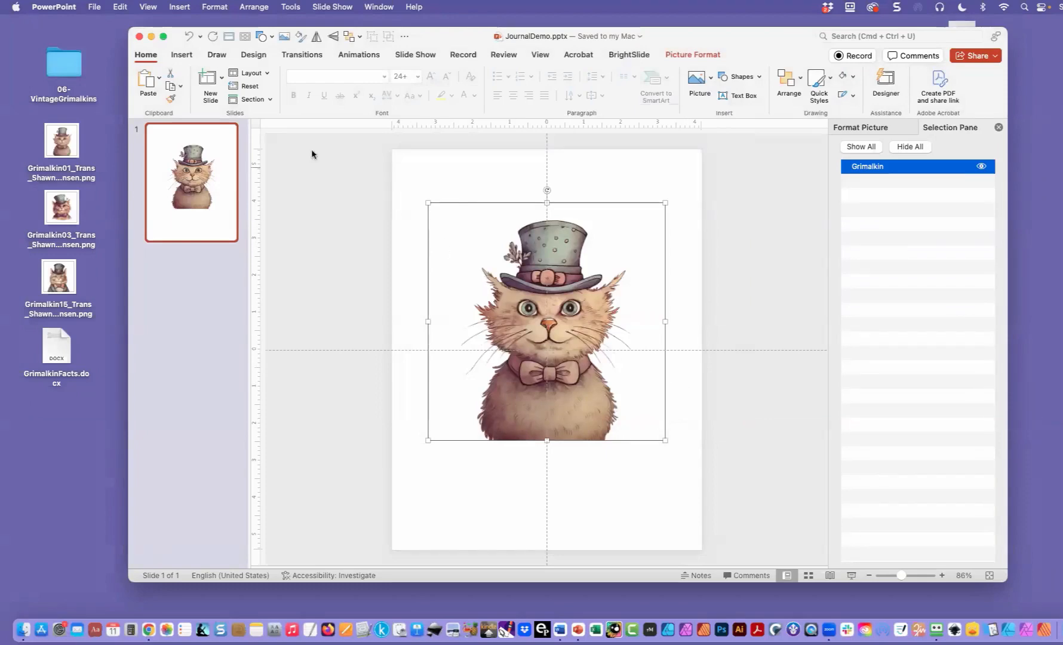
- Draw a rounded rectangle about 6.31" wide and 1.82" high just below the cat picture
{"action": "left_click", "coordinate": [190, 56]}
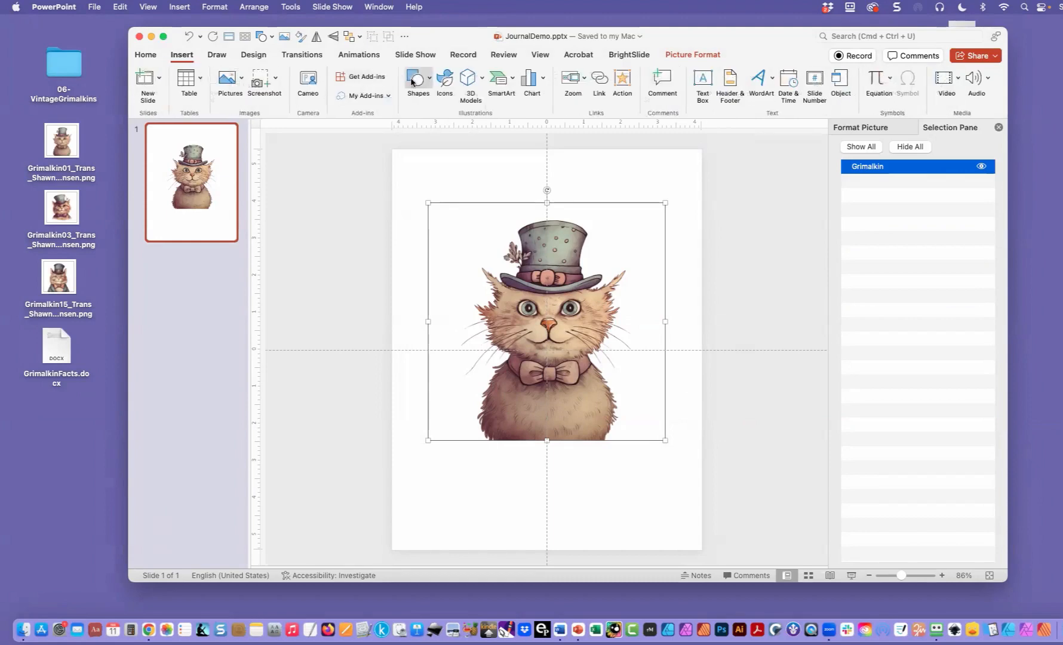
{"action": "left_click", "coordinate": [427, 82]}
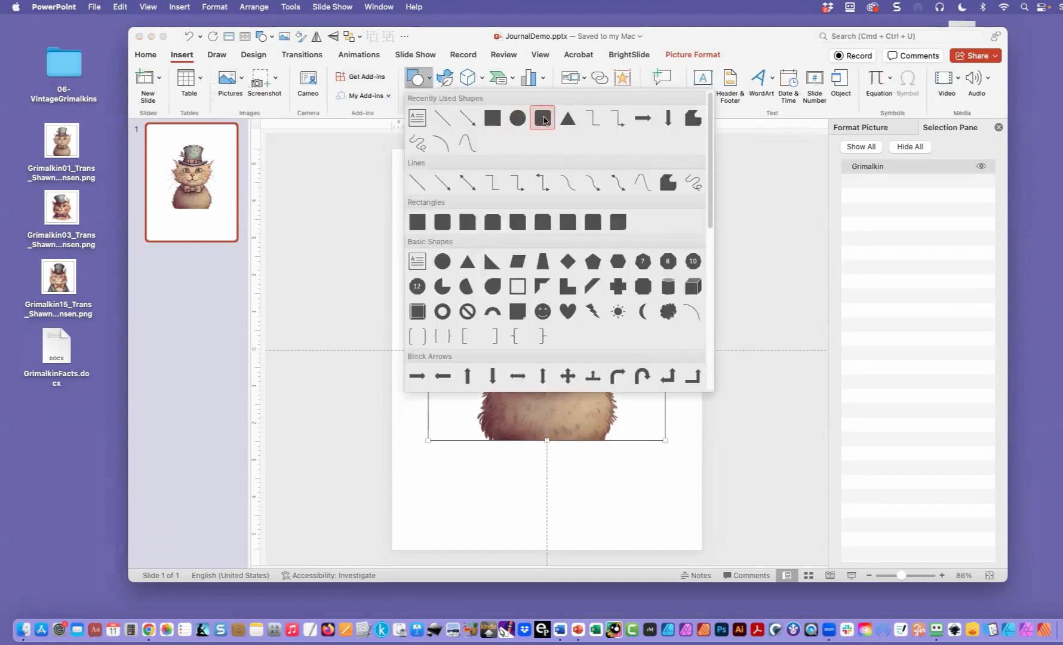
{"action": "left_click", "coordinate": [516, 121]}
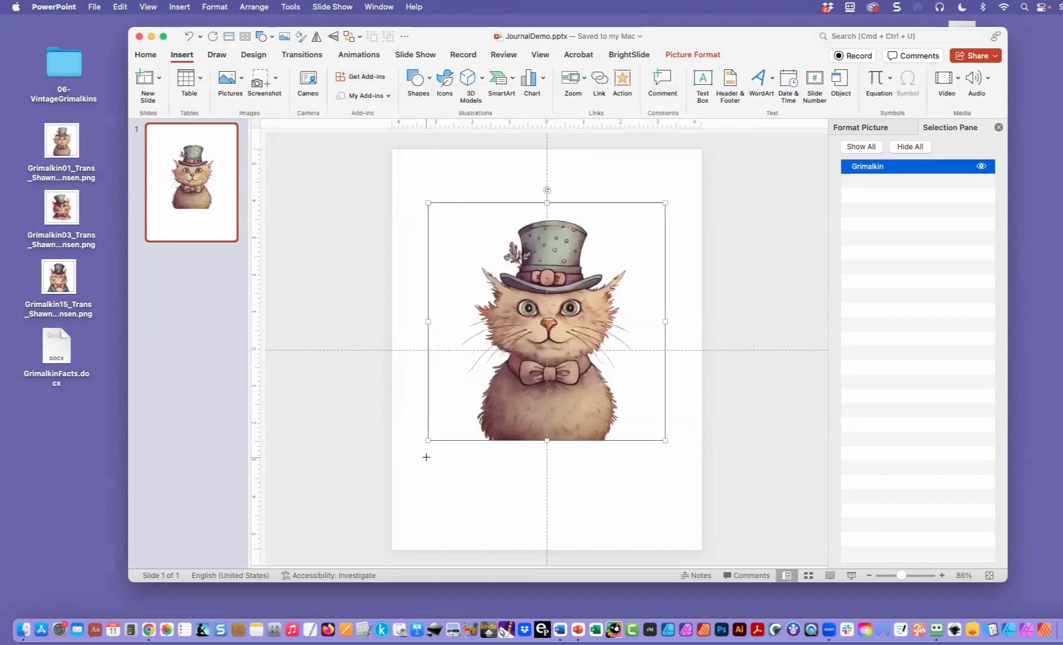
{"action": "mouse_move", "coordinate": [428, 451]}
{"action": "left_mouse_down"}
{"action": "mouse_move", "coordinate": [471, 495]}
{"action": "mouse_move", "coordinate": [659, 515]}
{"action": "left_mouse_up"}
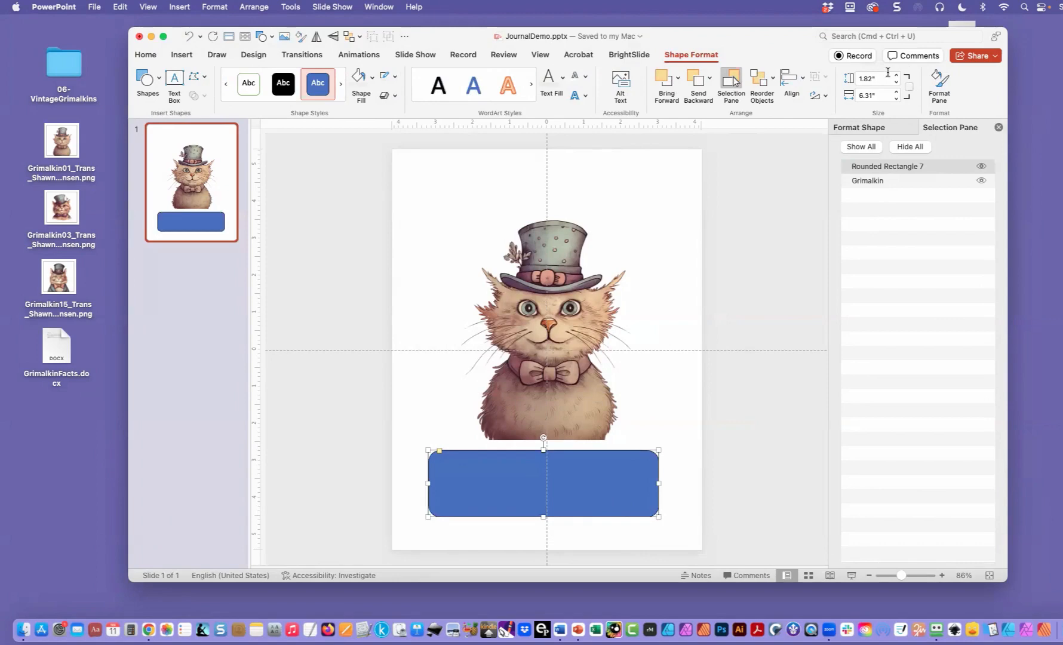
- Set the rounded rectangle's height to 2.5" and its width to 6.5"
{"action": "left_click_drag", "start_coordinate": [881, 79], "coordinate": [857, 79]}
{"action": "type", "text": "2"}
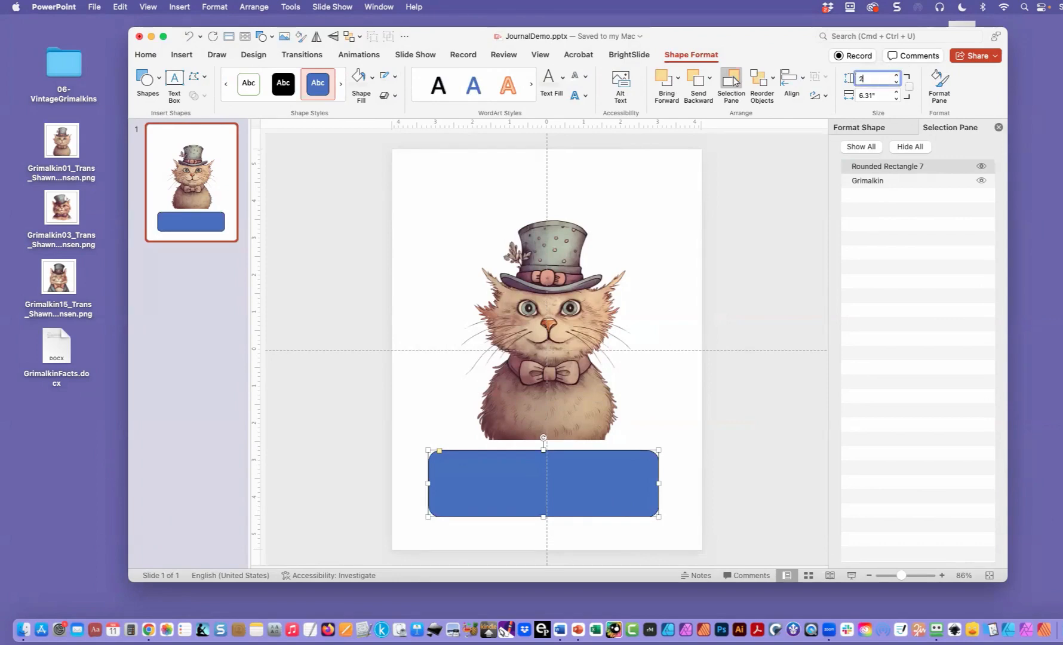
{"action": "type", "text": ".5"}
{"action": "key", "text": "Tab"}
{"action": "type", "text": "6"}
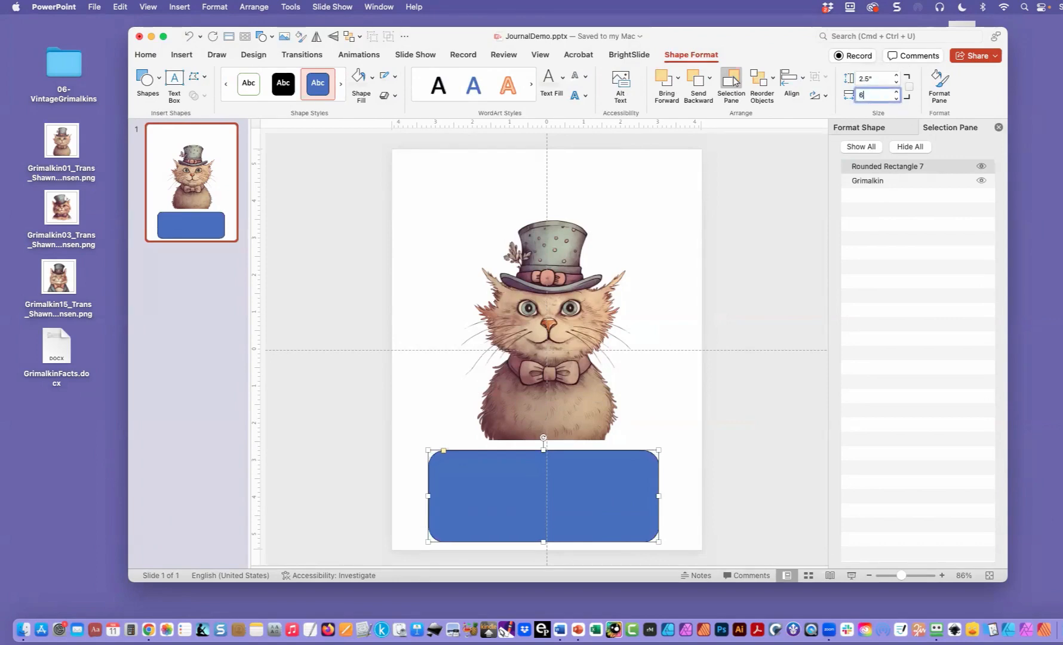
{"action": "type", "text": ".5"}
{"action": "key", "text": "Return"}
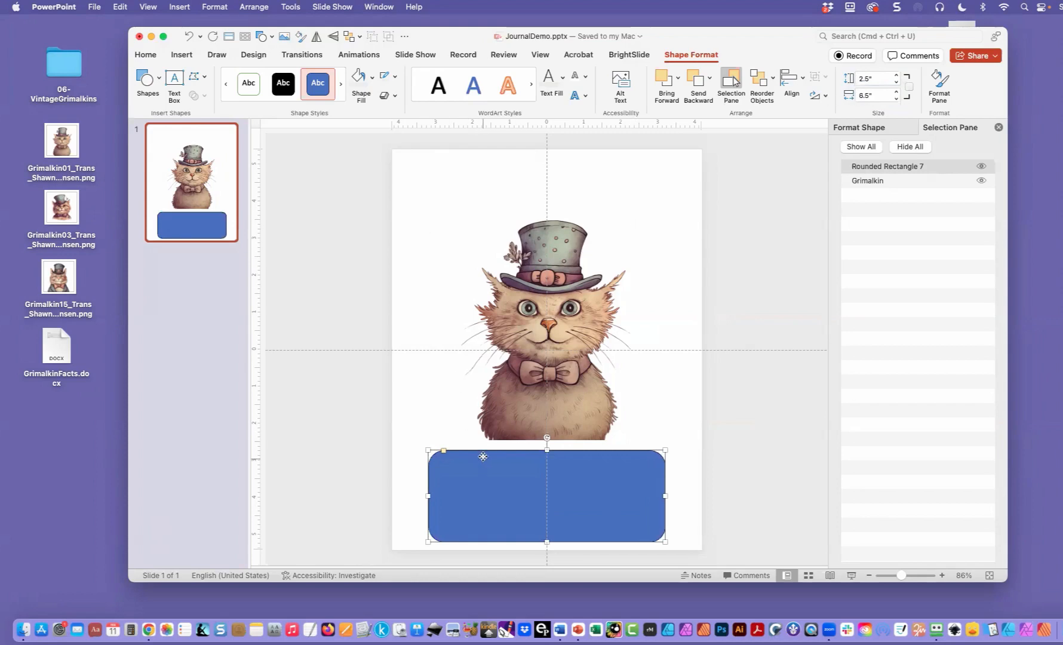
- Move the rounded rectangle up against the cat picture's lower edge, and nudge both objects slightly upward together
{"action": "left_click_drag", "start_coordinate": [482, 459], "coordinate": [483, 449]}
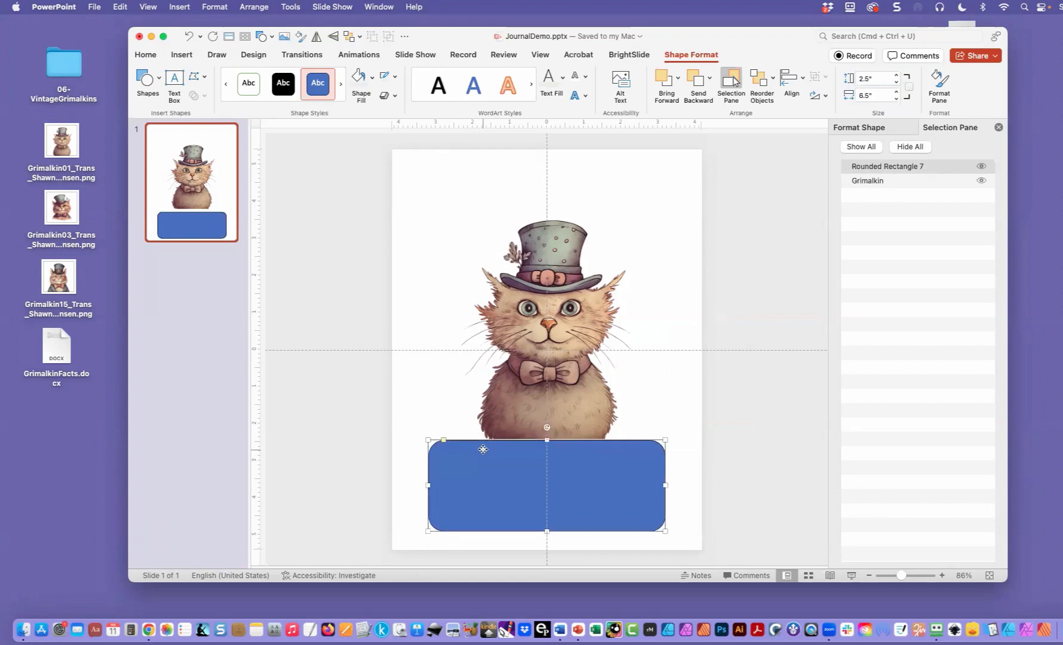
{"action": "left_click", "coordinate": [521, 381], "text": "shift"}
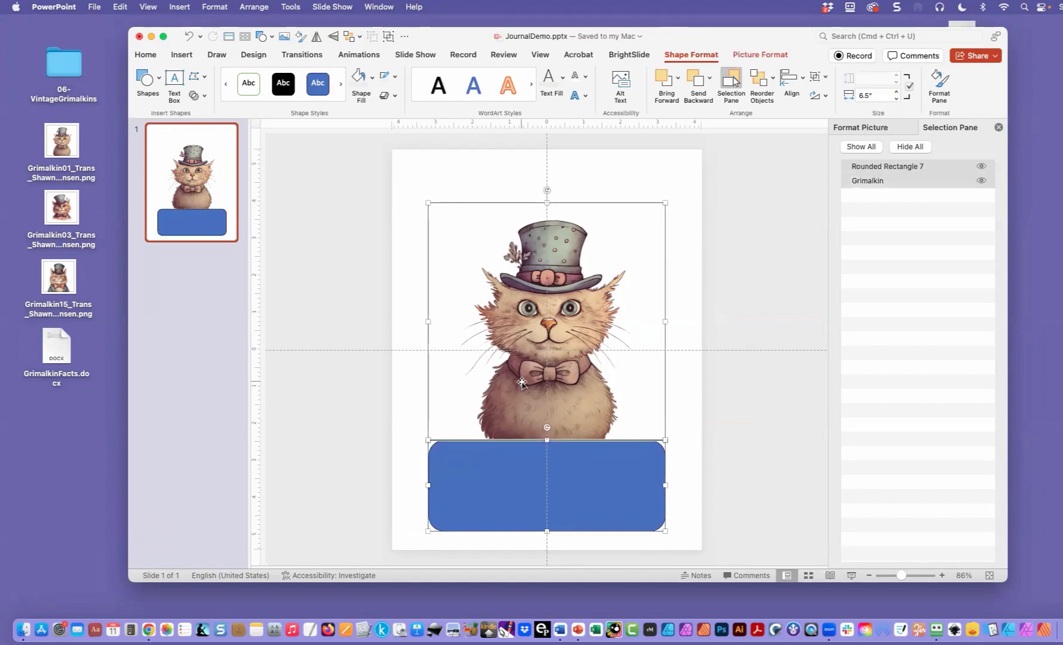
{"action": "key", "text": "Up"}
{"action": "key", "text": "Up"}
{"action": "key", "text": "Up"}
{"action": "key", "text": "Up"}
{"action": "key", "text": "Up"}
- Group the cat picture with the rounded rectangle and nudge them upward until the group is vertically centred on the page
{"action": "key", "text": "Up"}
{"action": "key", "text": "Up"}
{"action": "key", "text": "Up"}
{"action": "key", "text": "Up"}
{"action": "key", "text": "Up"}
{"action": "key", "text": "Up"}
{"action": "key", "text": "Up"}
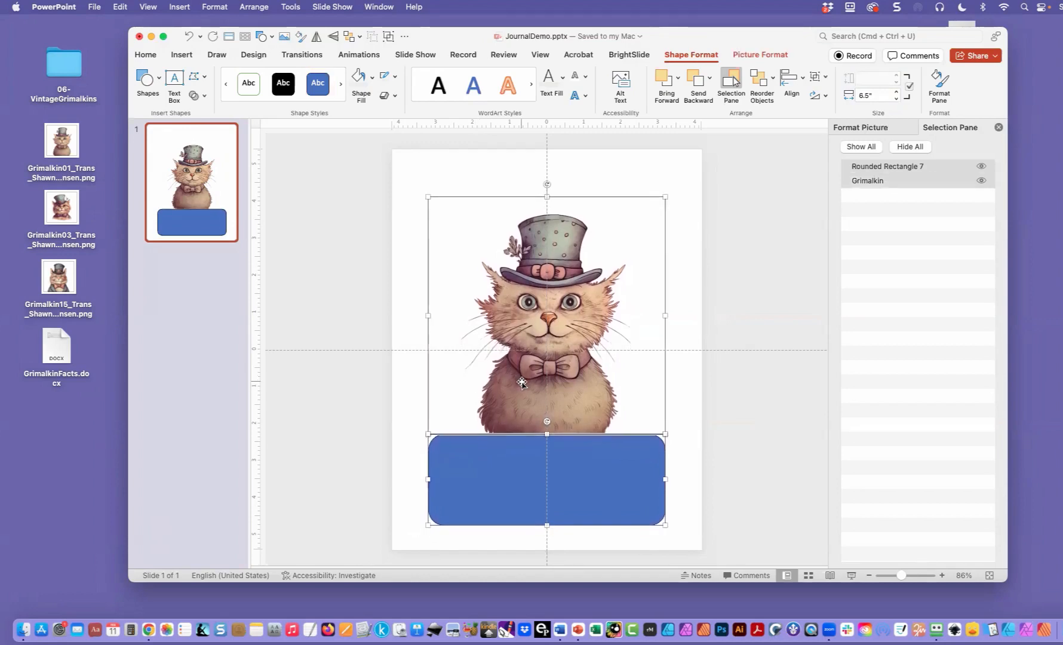
{"action": "key", "text": "Up"}
{"action": "key", "text": "Up"}
{"action": "key", "text": "Up"}
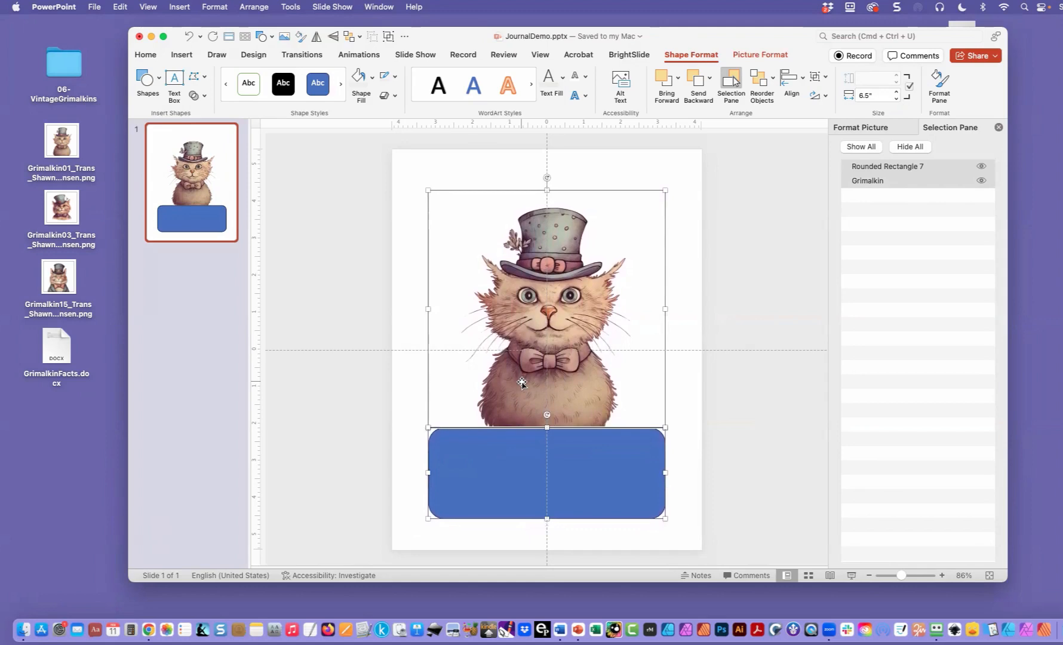
{"action": "right_click", "coordinate": [521, 381]}
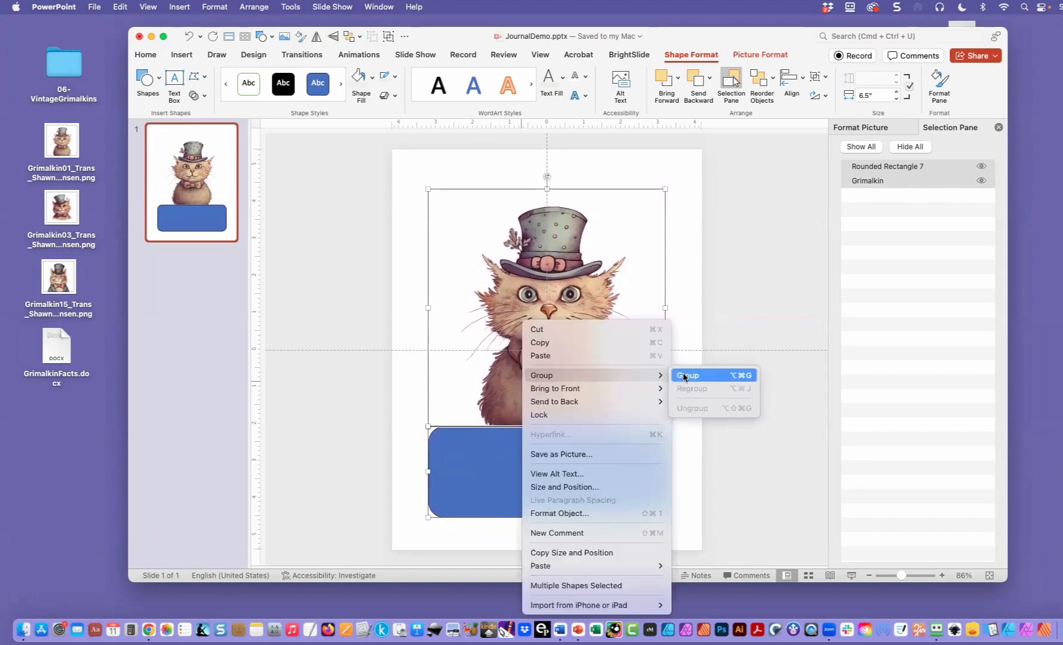
{"action": "left_click", "coordinate": [687, 374]}
{"action": "key", "text": "Up"}
{"action": "key", "text": "Up"}
{"action": "key", "text": "Up"}
{"action": "key", "text": "Up"}
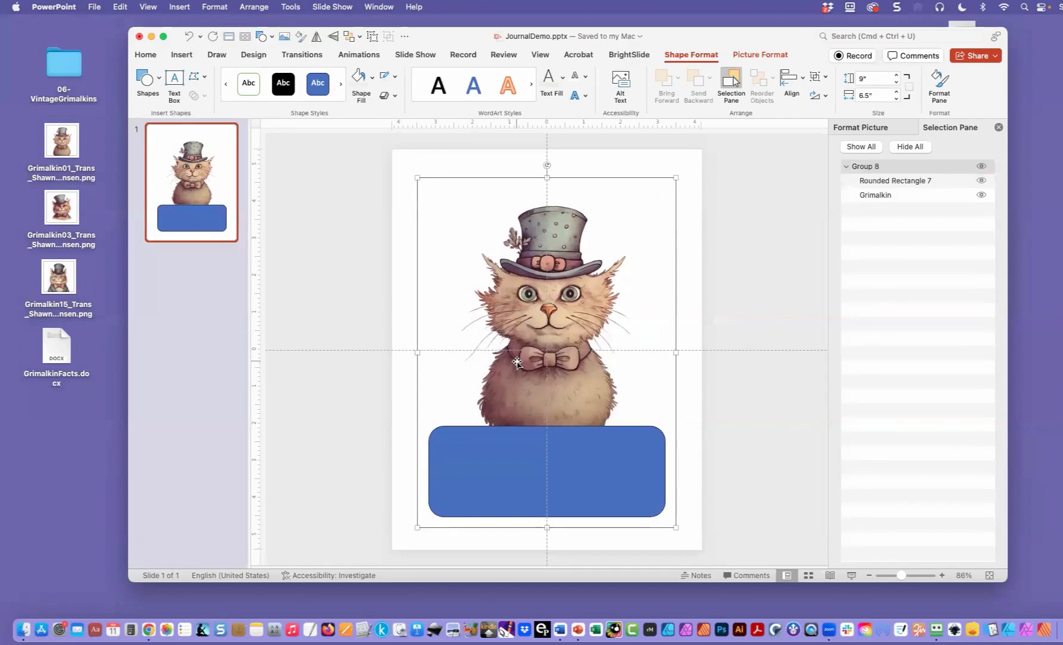
{"action": "key", "text": "Down"}
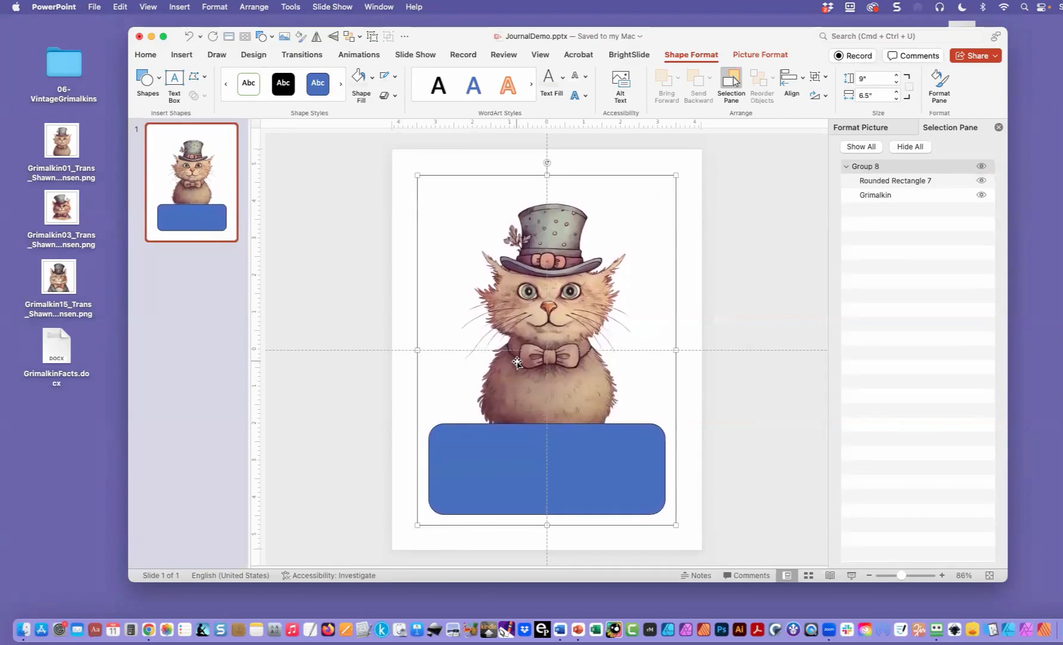
- Ungroup the cat picture and rounded rectangle, and clear the selection
{"action": "right_click", "coordinate": [517, 362]}
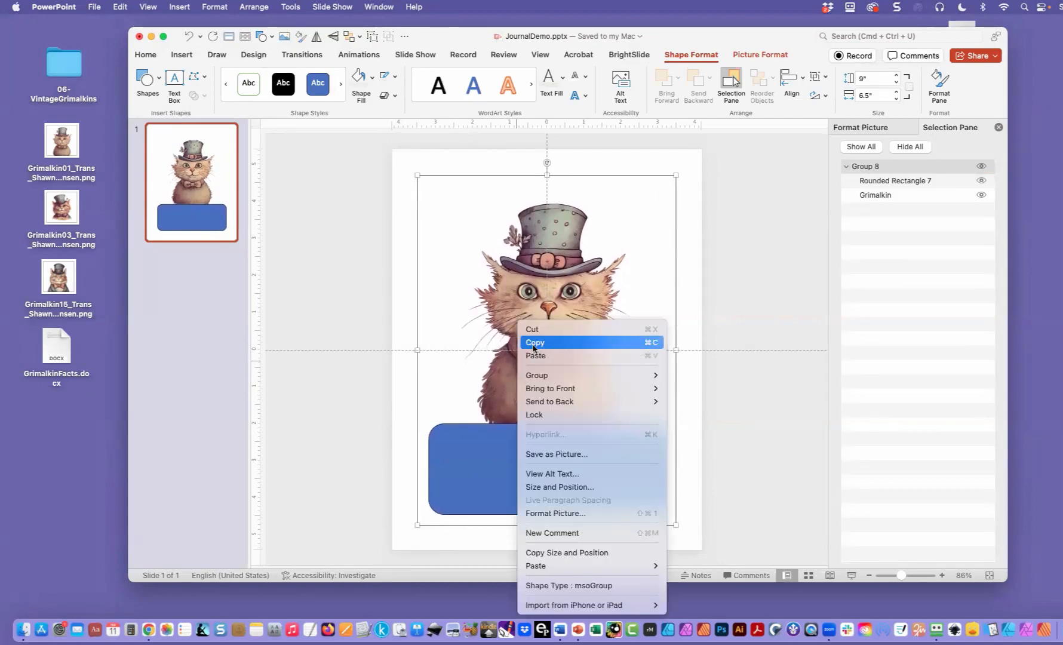
{"action": "mouse_move", "coordinate": [546, 379]}
{"action": "left_click", "coordinate": [706, 409]}
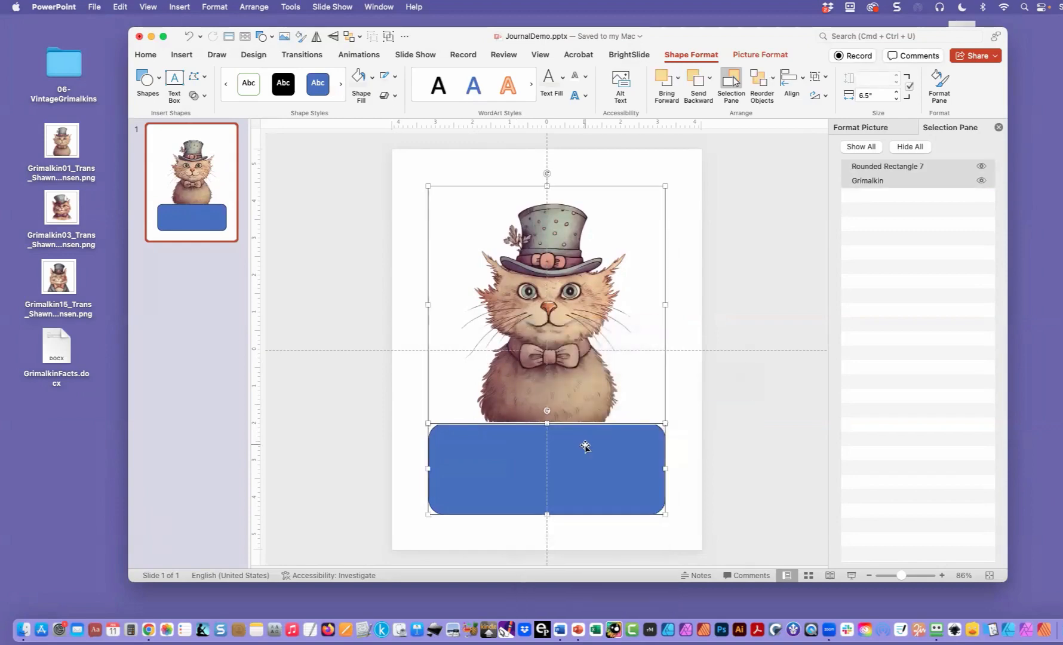
{"action": "left_click", "coordinate": [402, 448]}
- Fill the rounded rectangle with hex color A0A69B and remove its outline
{"action": "left_click", "coordinate": [476, 463]}
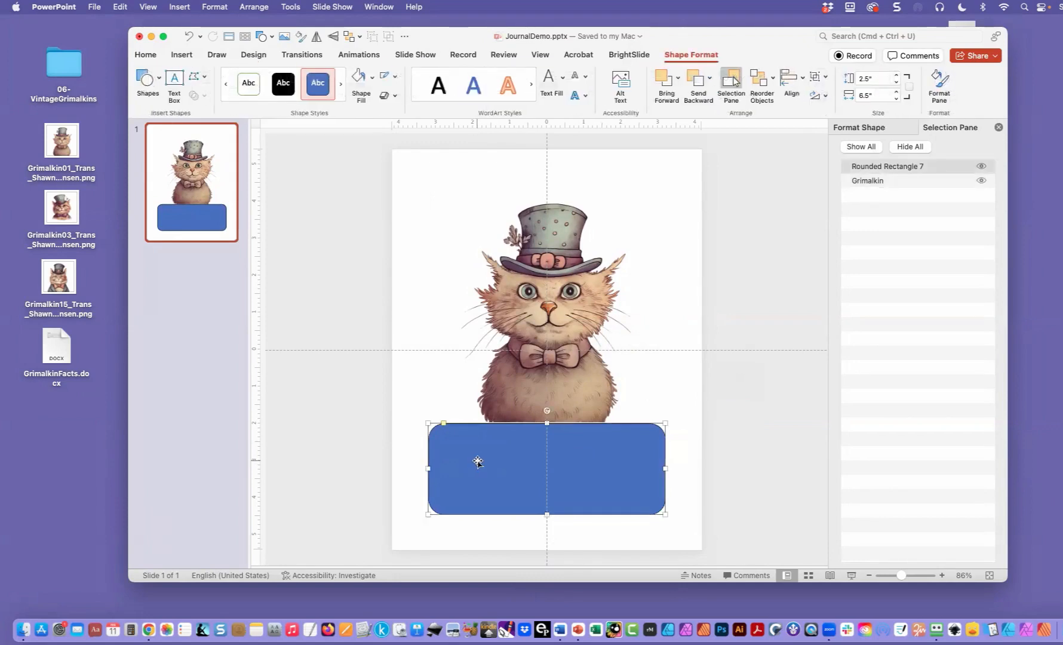
{"action": "left_click", "coordinate": [372, 76]}
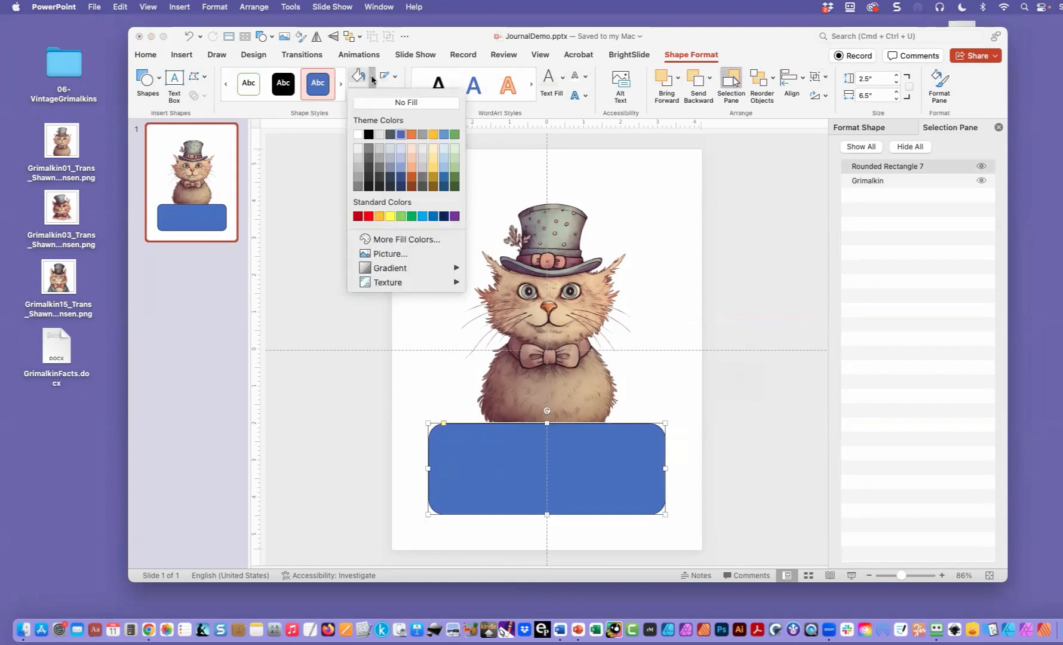
{"action": "left_click", "coordinate": [399, 239]}
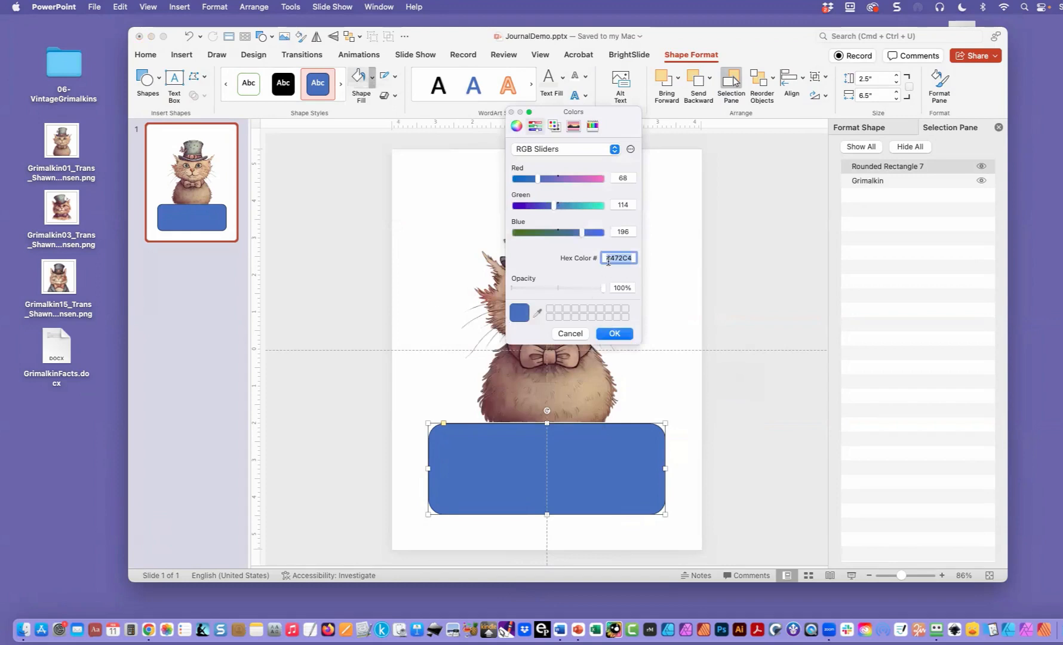
{"action": "type", "text": "a"}
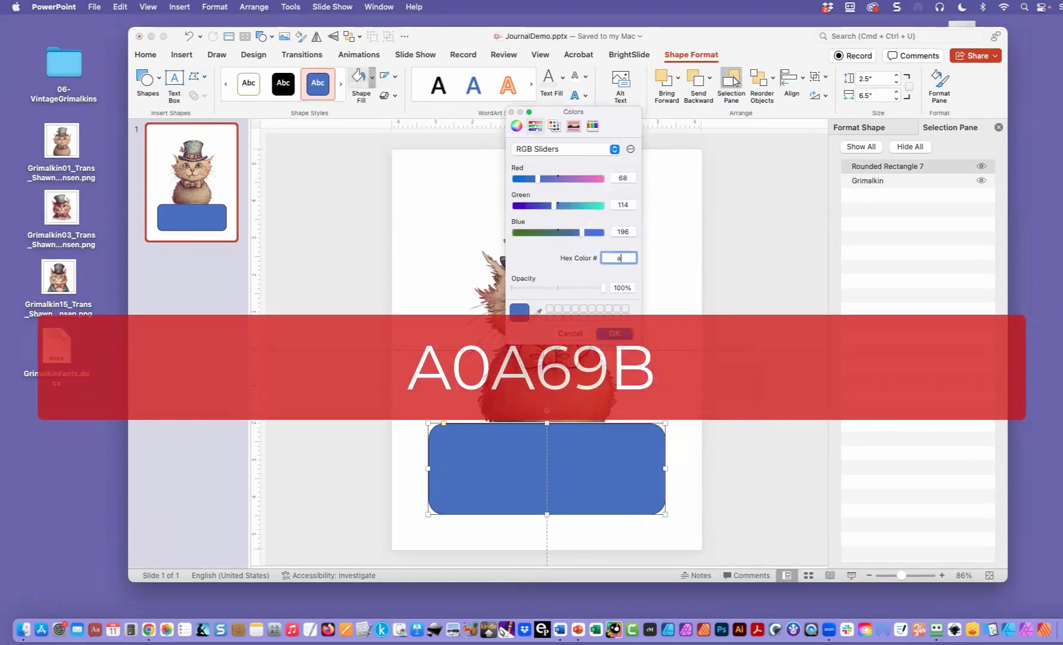
{"action": "type", "text": "0a"}
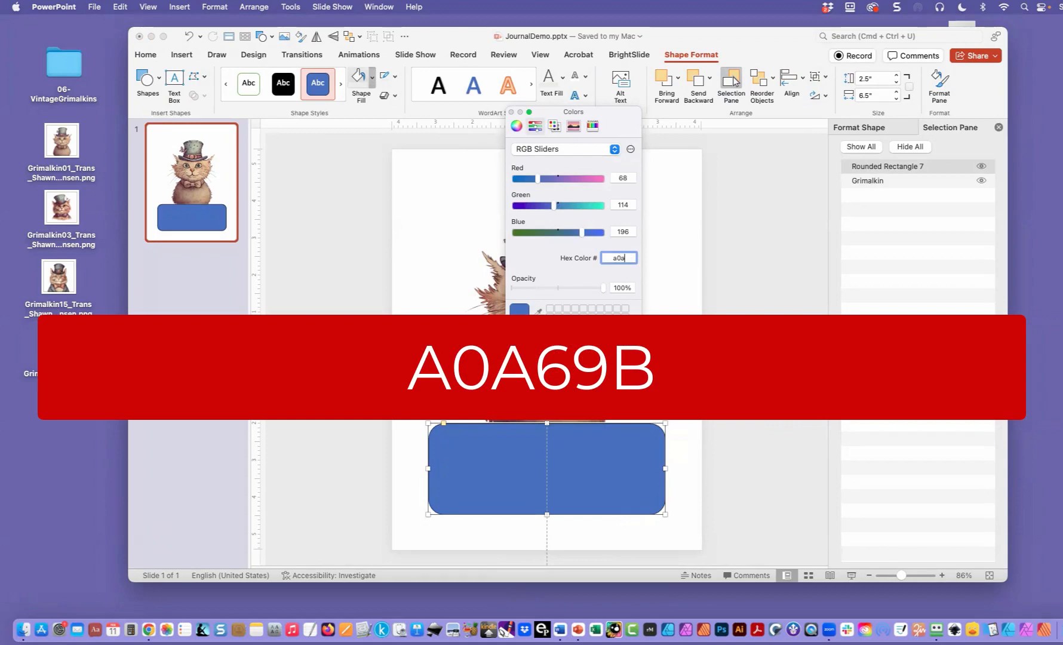
{"action": "type", "text": "69b"}
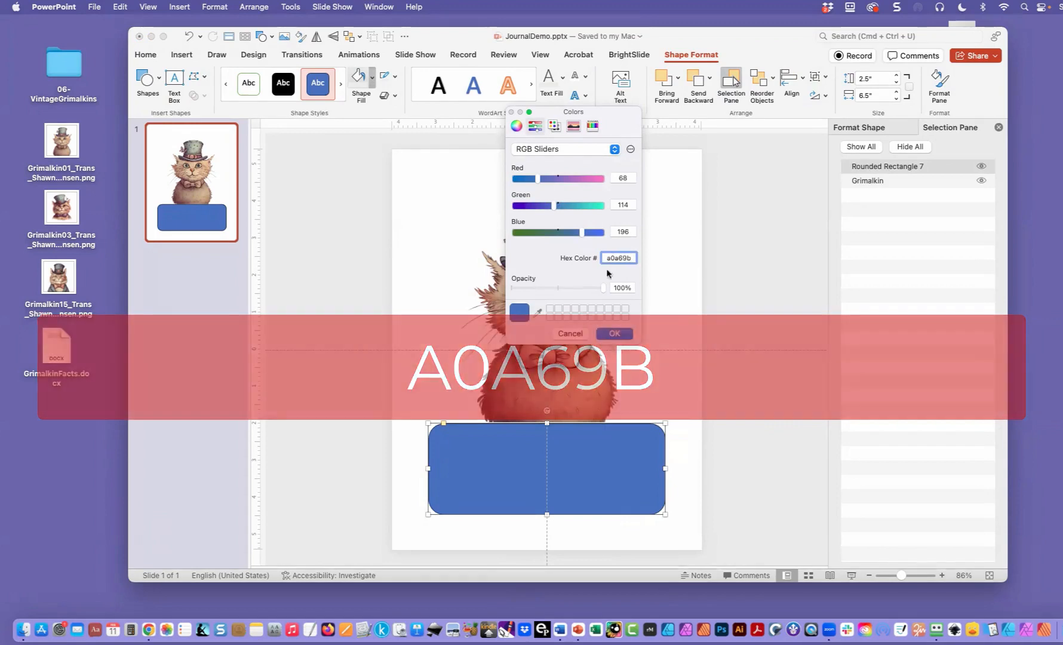
{"action": "left_click", "coordinate": [615, 333]}
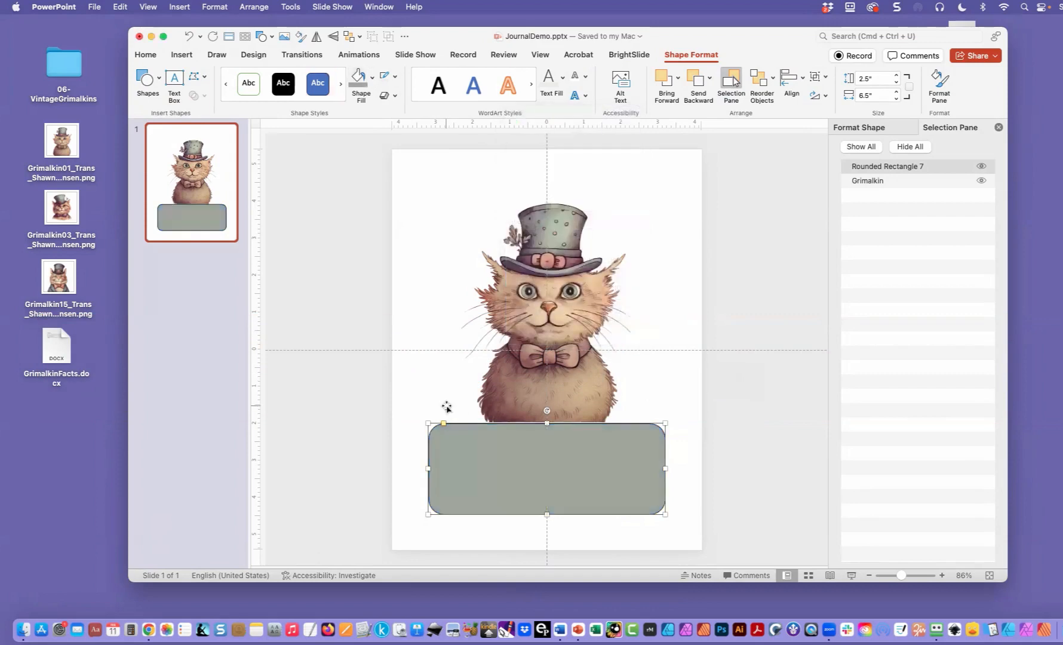
{"action": "left_click", "coordinate": [393, 76]}
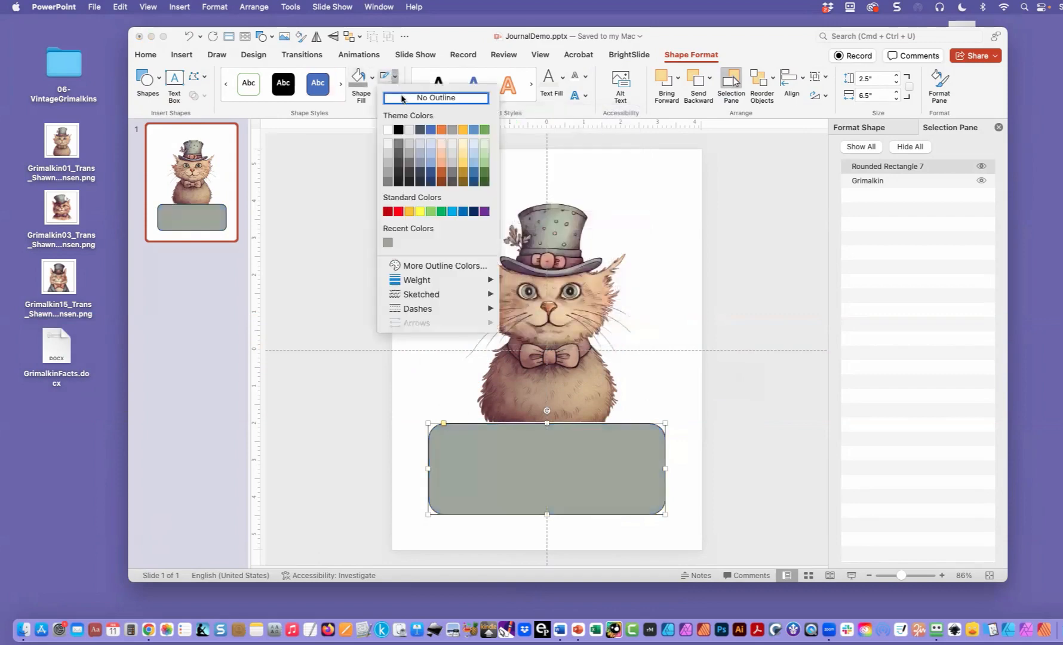
{"action": "left_click", "coordinate": [402, 98]}
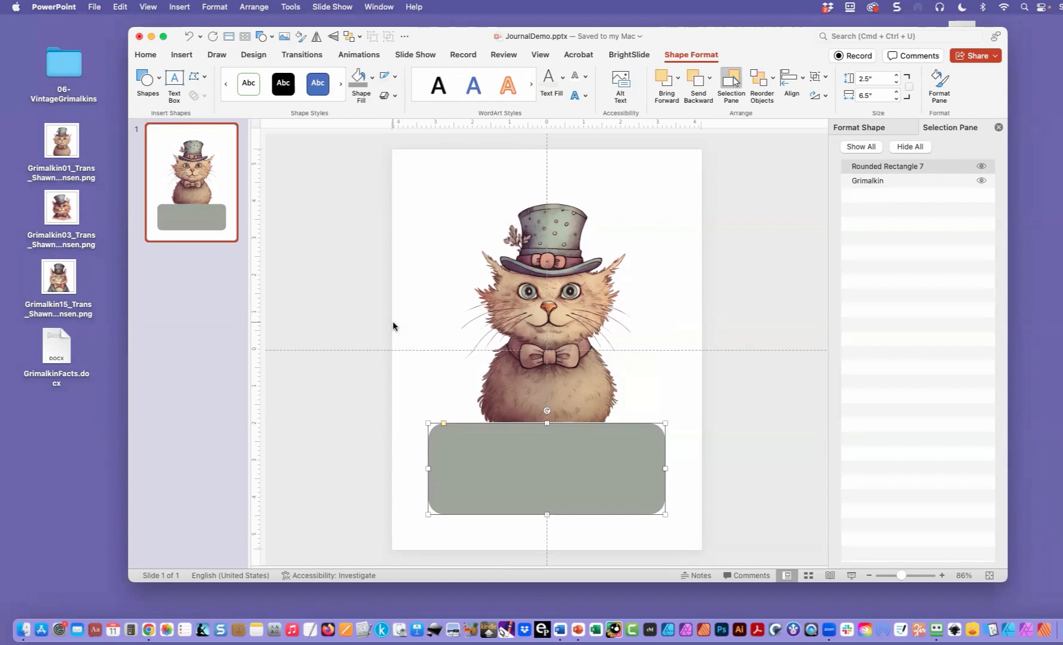
- Open GrimalkinFacts.docx from the desktop in Word and copy its first fact, about Grimalkin as a term used in literature
{"action": "double_click", "coordinate": [64, 355]}
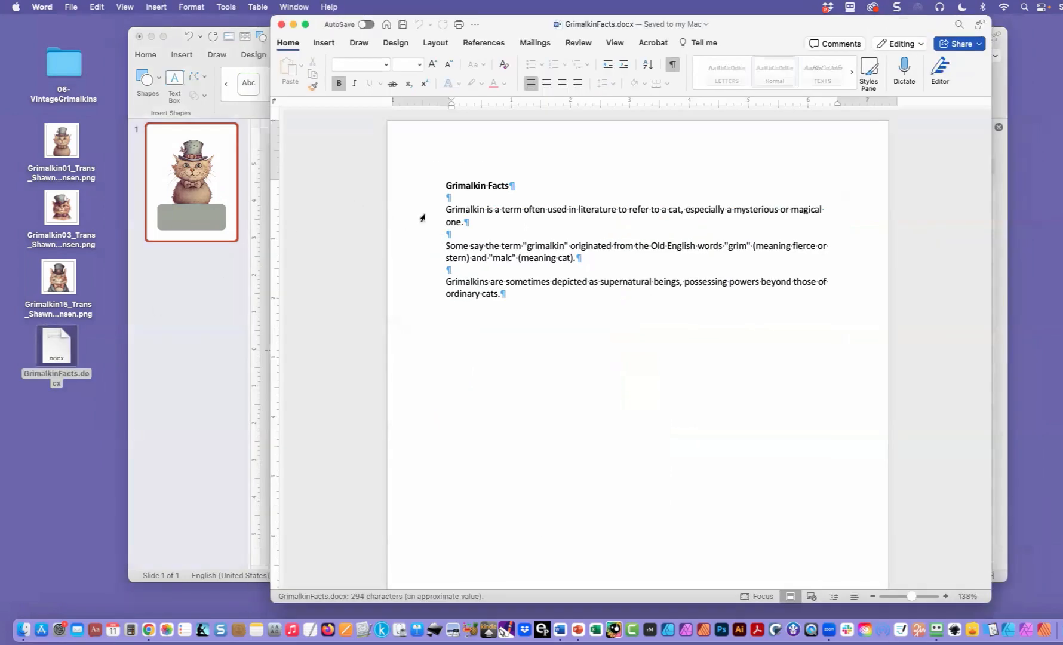
{"action": "left_click_drag", "start_coordinate": [446, 209], "coordinate": [461, 225]}
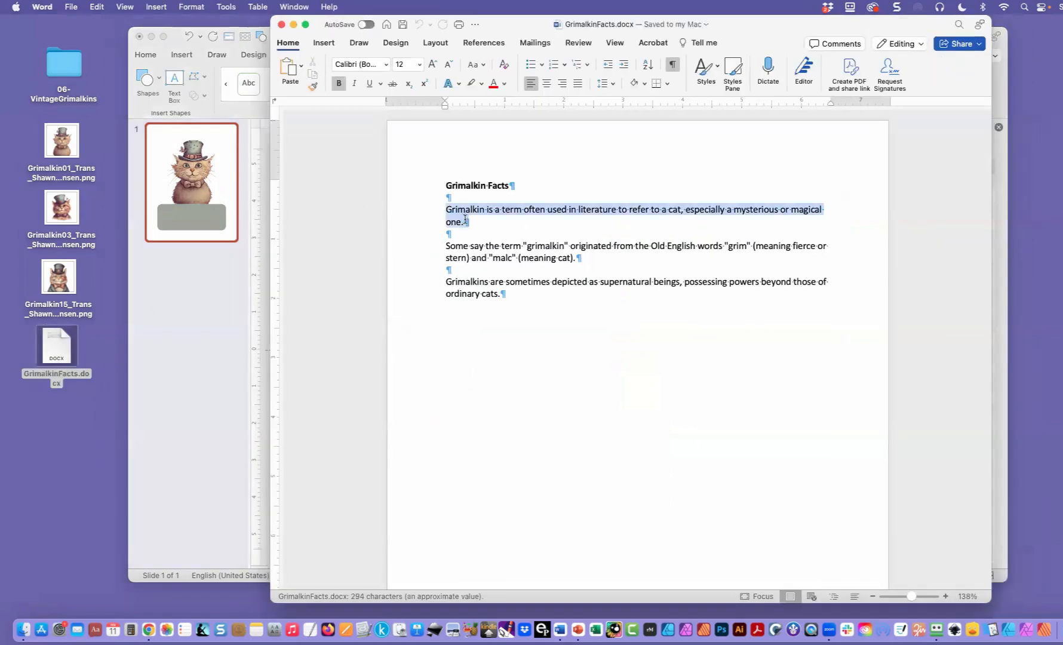
{"action": "key", "text": "super+c"}
- Switch back to the PowerPoint slide and paste the copied fact into a new text box beside the cat picture
{"action": "left_click", "coordinate": [267, 278]}
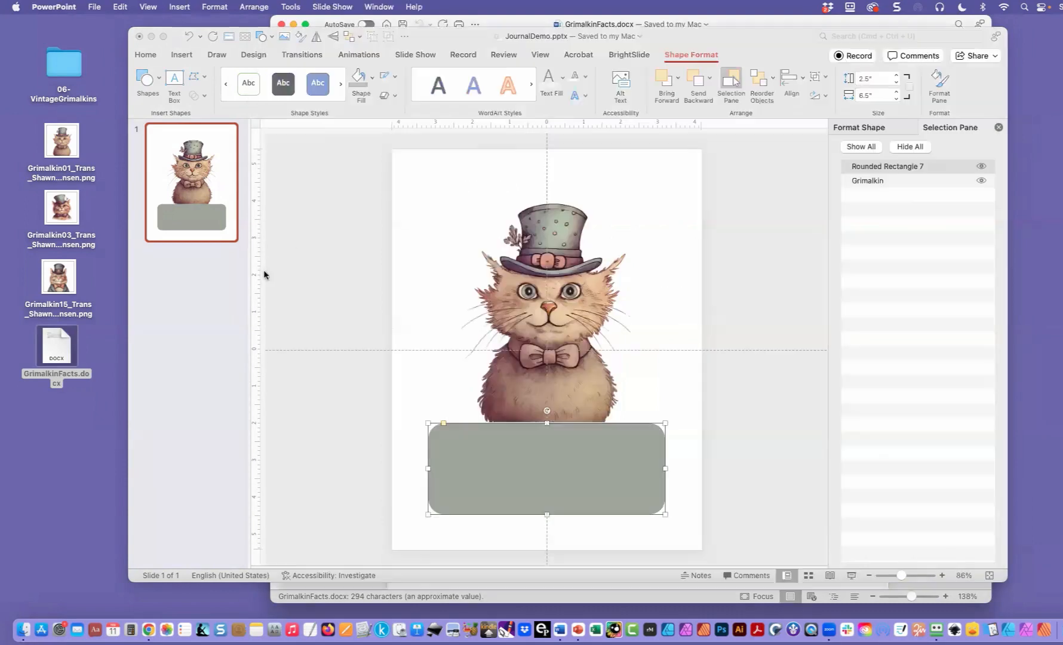
{"action": "double_click", "coordinate": [435, 281]}
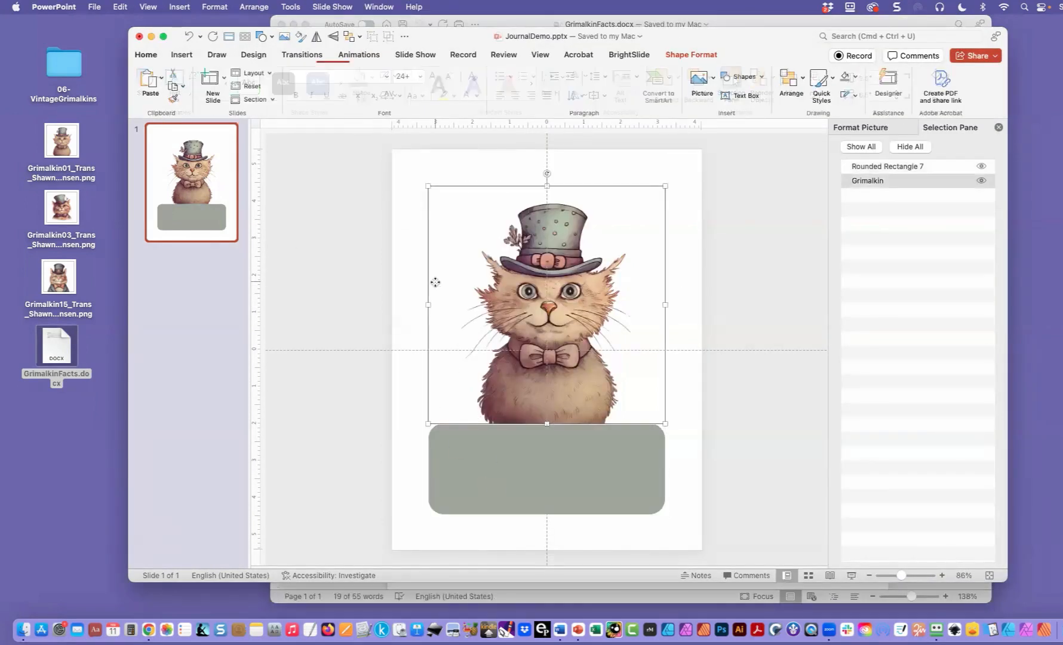
{"action": "double_click", "coordinate": [413, 277]}
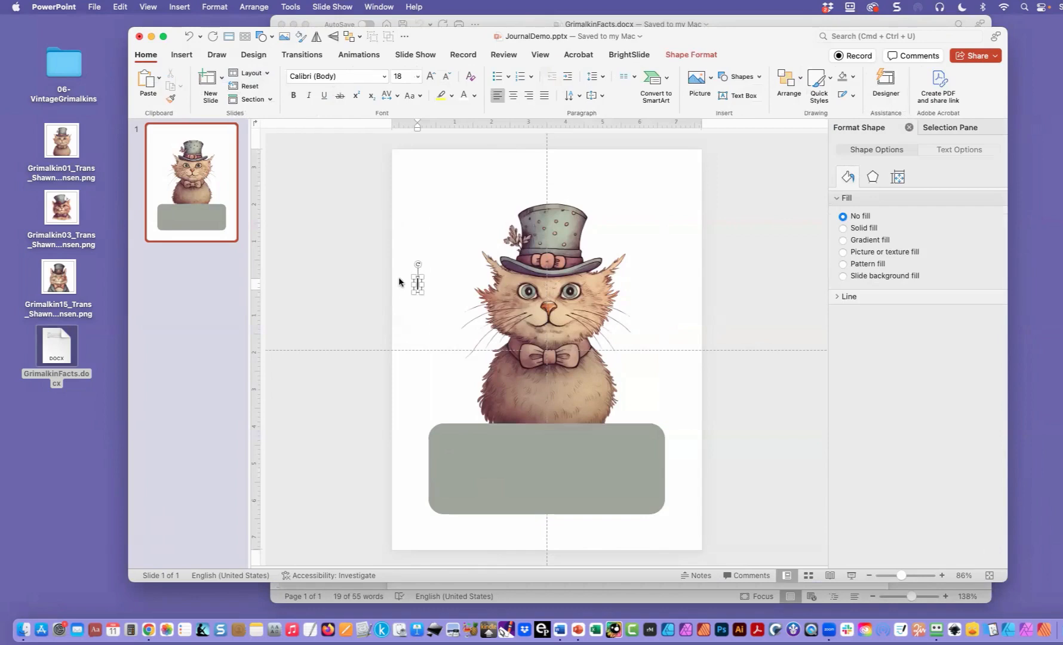
{"action": "key", "text": "super+v"}
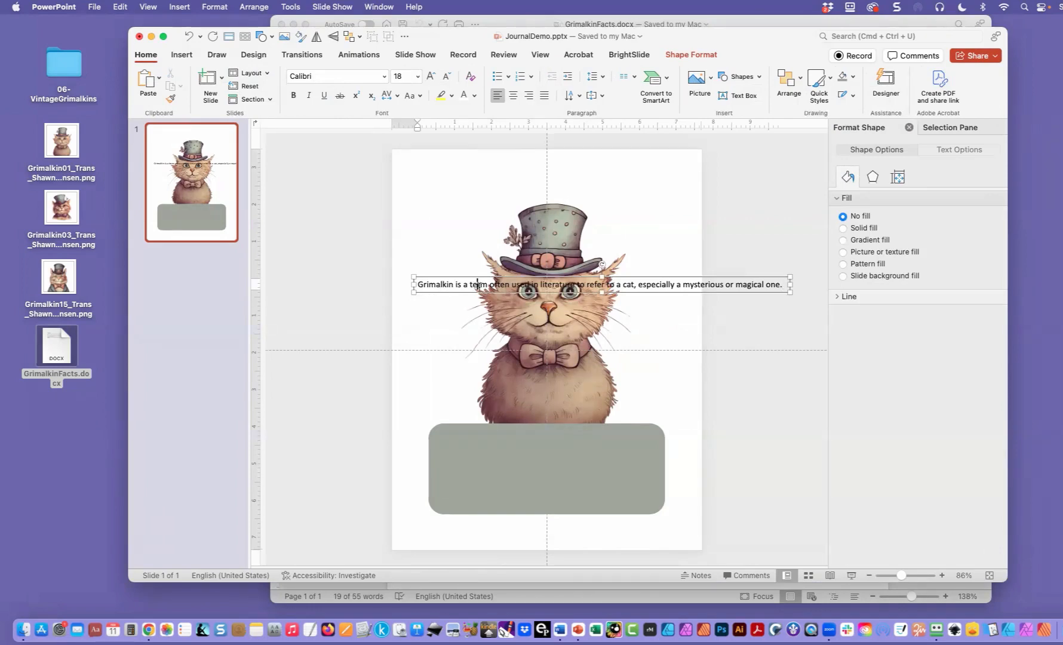
- Center the pasted fact text and set its font to Quicksand Regular at size 24
{"action": "key", "text": "super+a"}
{"action": "left_click", "coordinate": [513, 95]}
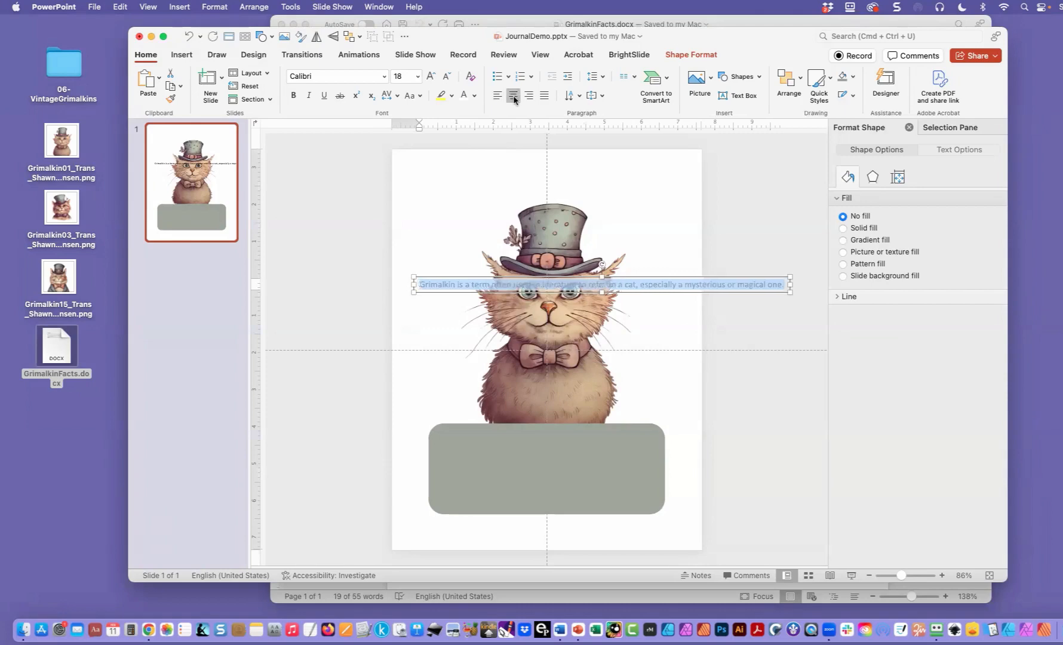
{"action": "left_click", "coordinate": [384, 76]}
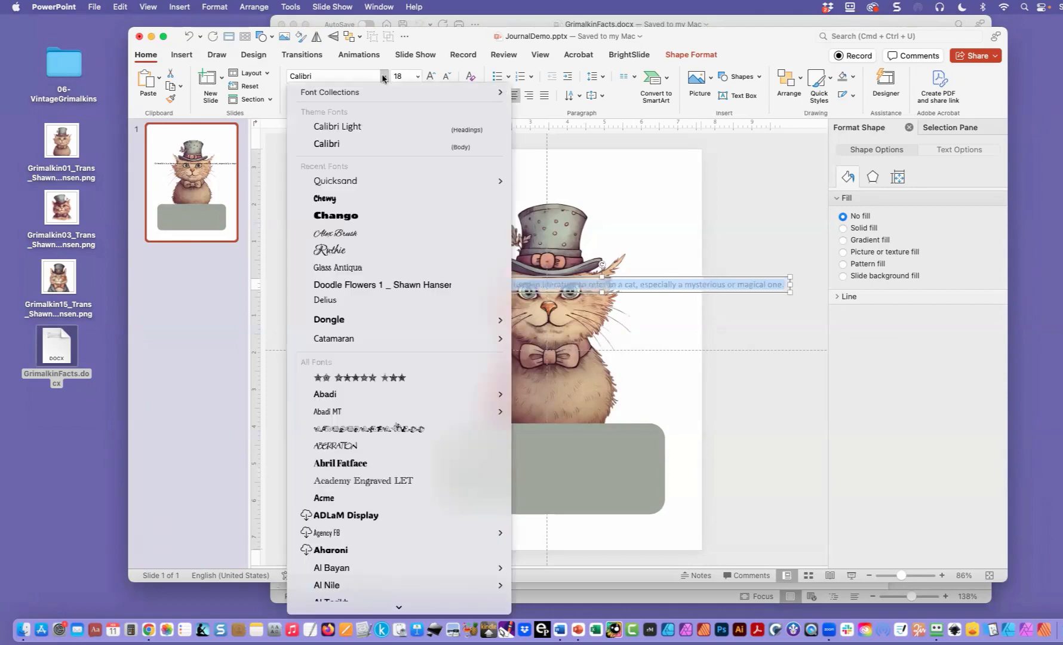
{"action": "mouse_move", "coordinate": [357, 185]}
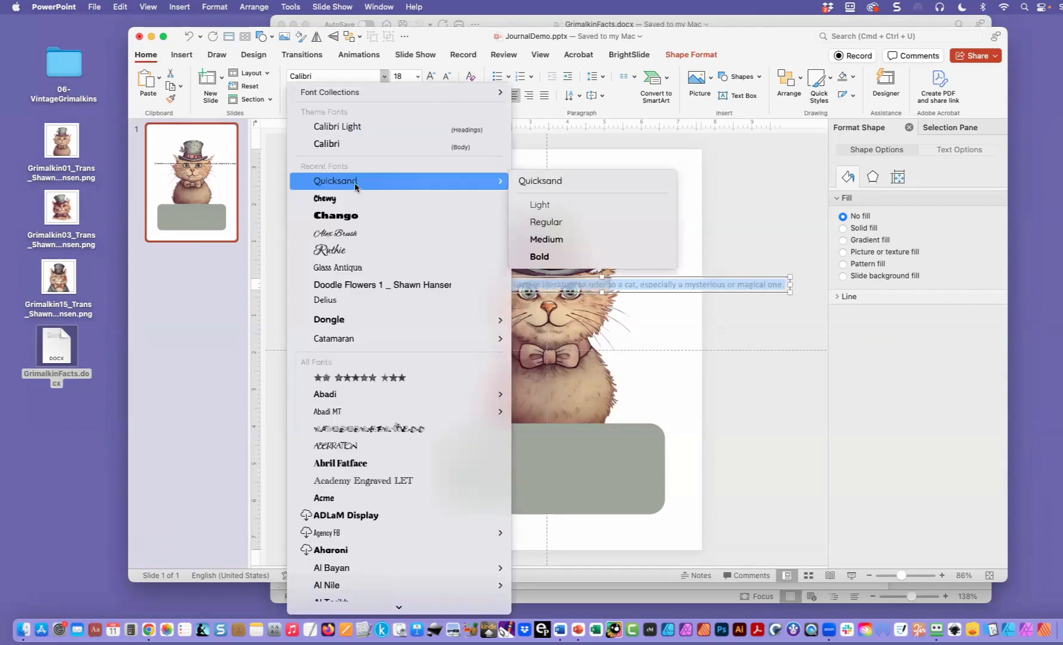
{"action": "left_click", "coordinate": [558, 229]}
{"action": "left_click", "coordinate": [418, 76]}
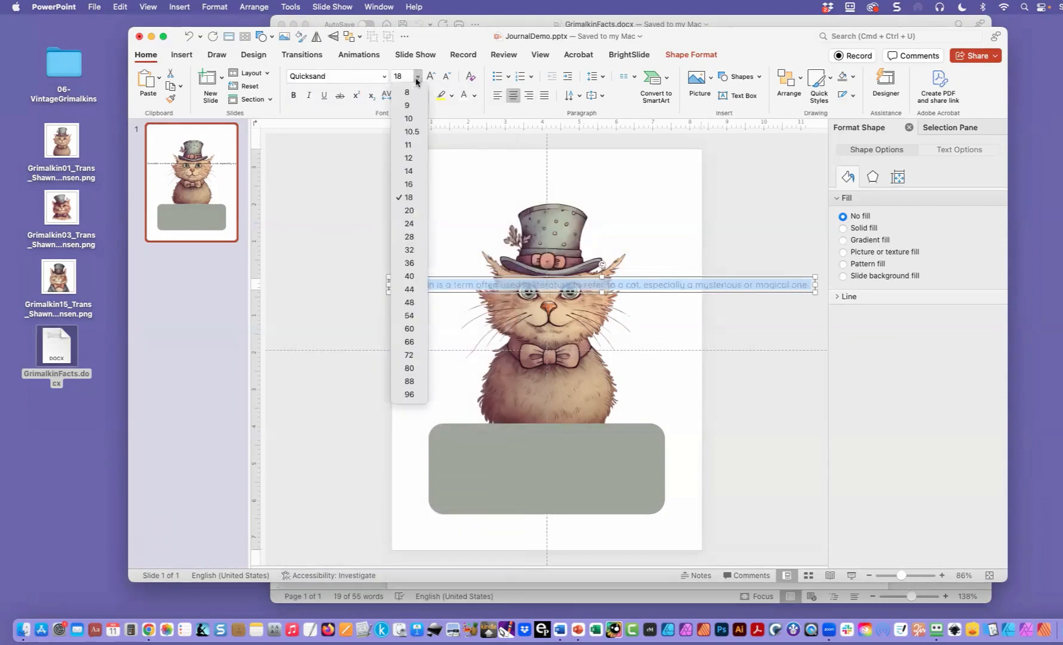
{"action": "left_click", "coordinate": [408, 224]}
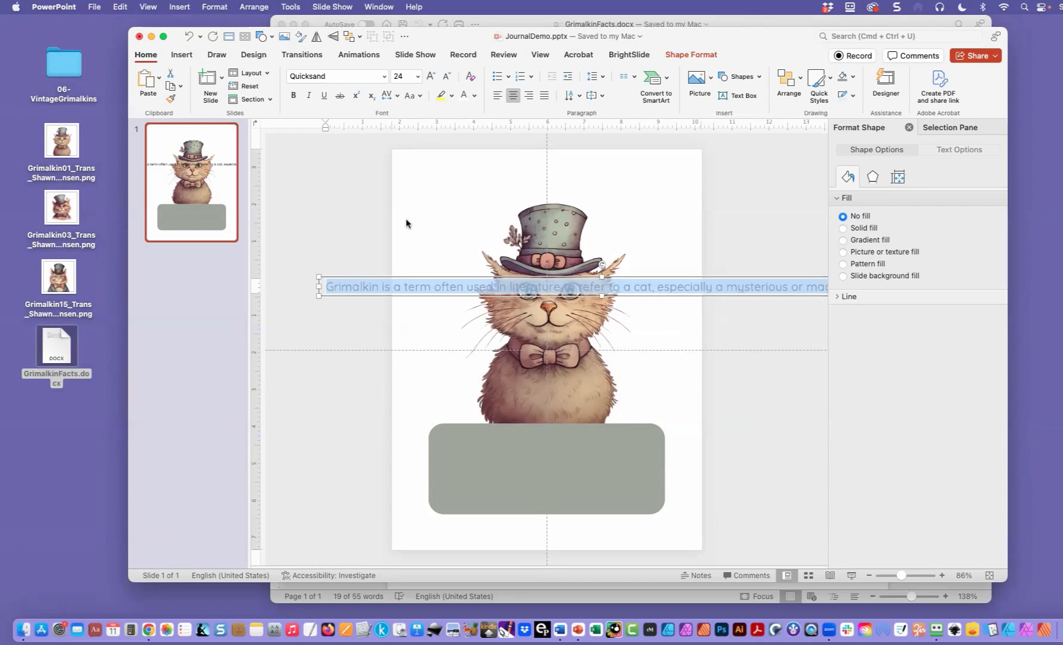
- Set the fact text's font color to hex ECECE8
{"action": "left_click", "coordinate": [475, 96]}
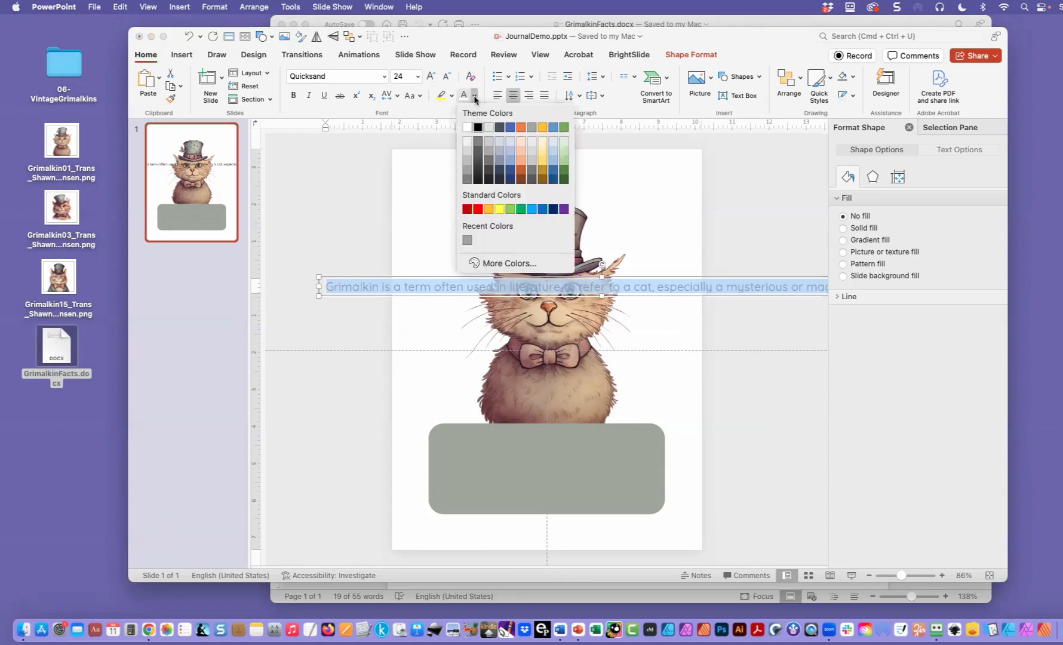
{"action": "left_click", "coordinate": [495, 264]}
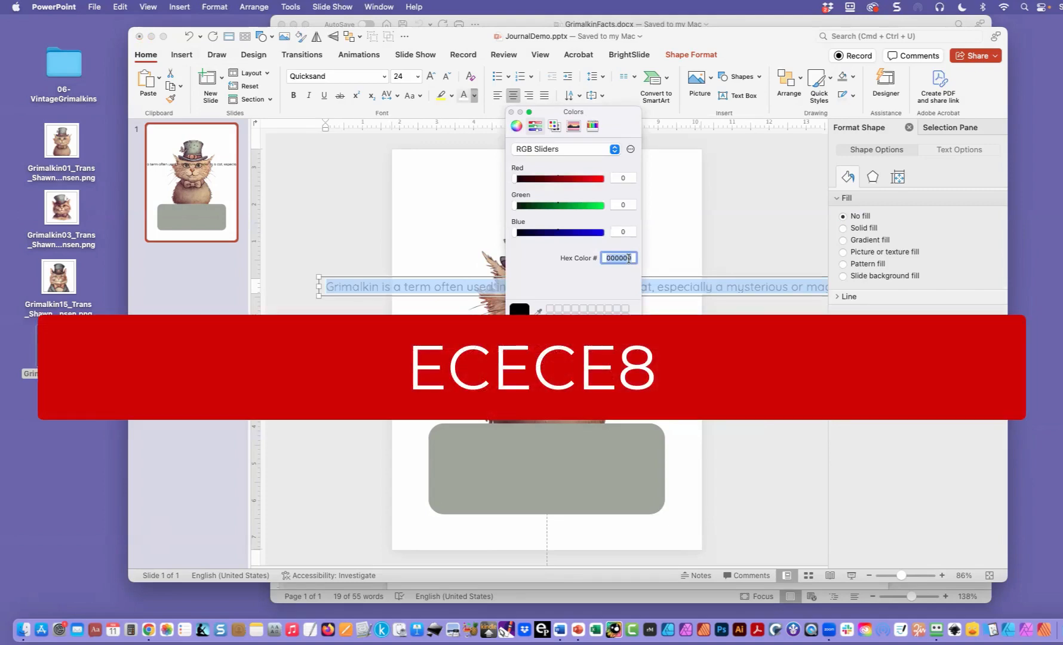
{"action": "type", "text": "ecece8"}
{"action": "key", "text": "Return"}
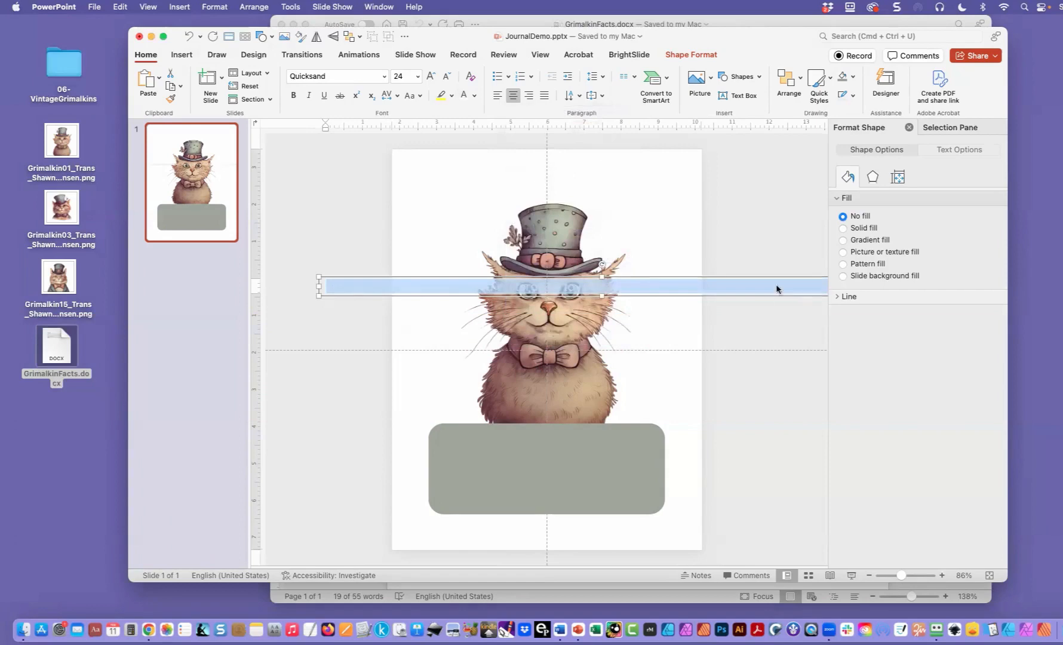
- Resize the text box so the fact wraps onto four lines, and center it inside the rounded rectangle
{"action": "left_click_drag", "start_coordinate": [319, 286], "coordinate": [499, 438]}
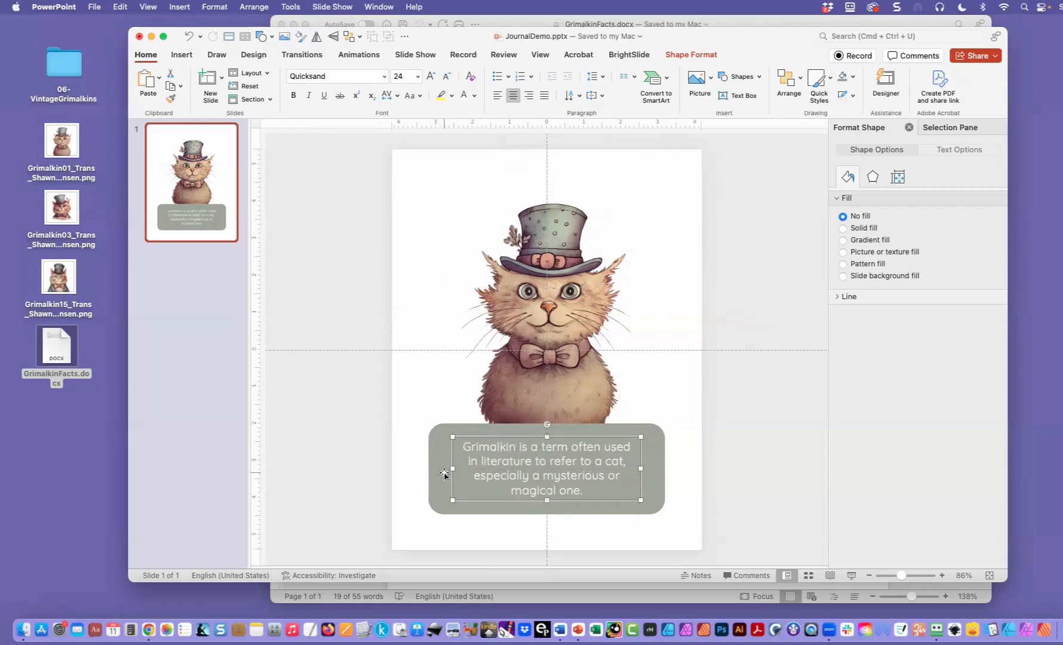
{"action": "left_click_drag", "start_coordinate": [452, 469], "coordinate": [443, 469]}
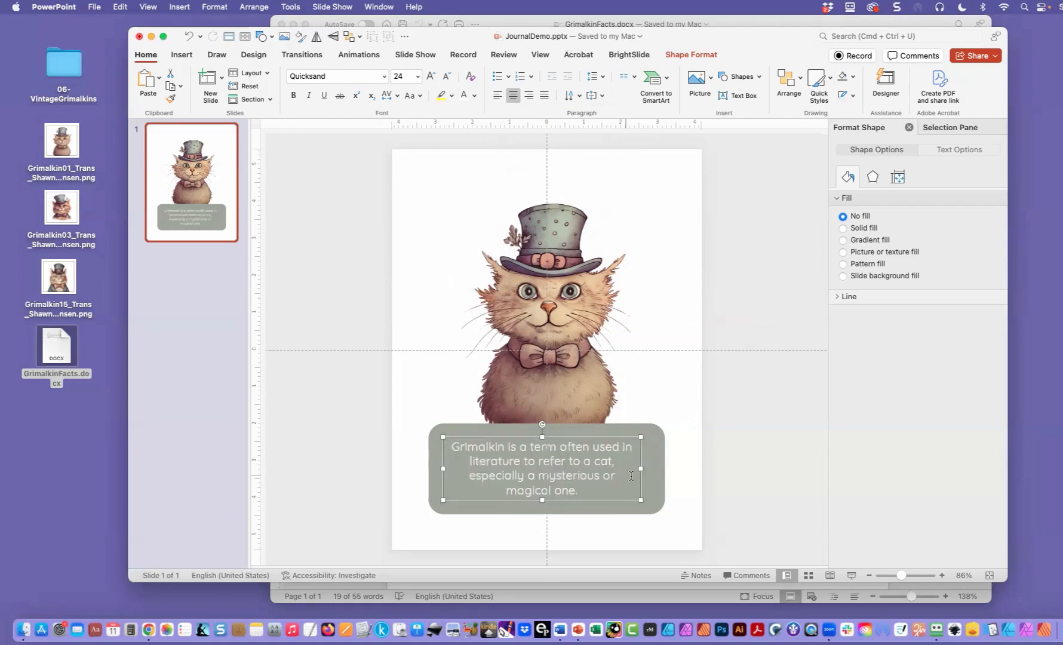
{"action": "left_click_drag", "start_coordinate": [640, 469], "coordinate": [648, 468]}
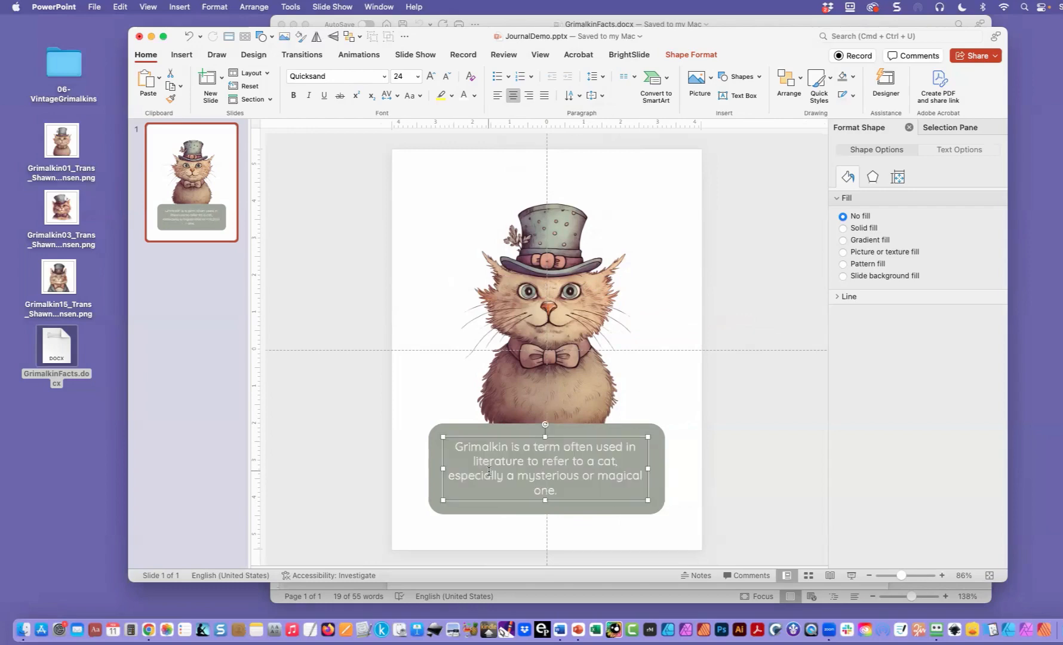
{"action": "left_click_drag", "start_coordinate": [505, 439], "coordinate": [502, 435]}
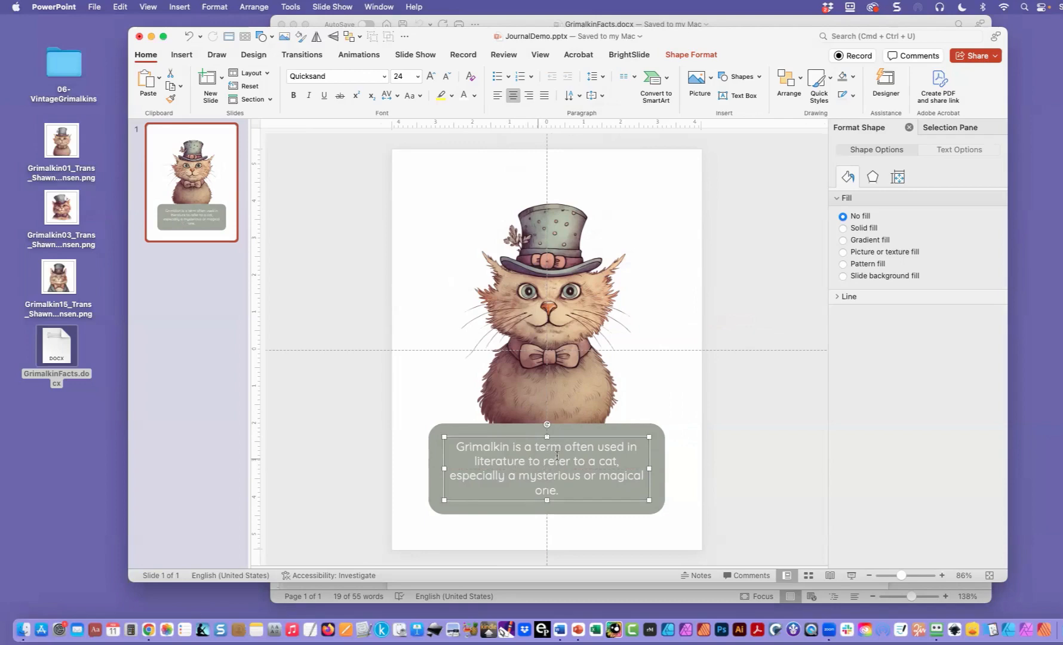
- Insert a line break before "or magical one." in the fact text and deselect the text box
{"action": "left_click", "coordinate": [583, 476]}
{"action": "key", "text": "Return"}
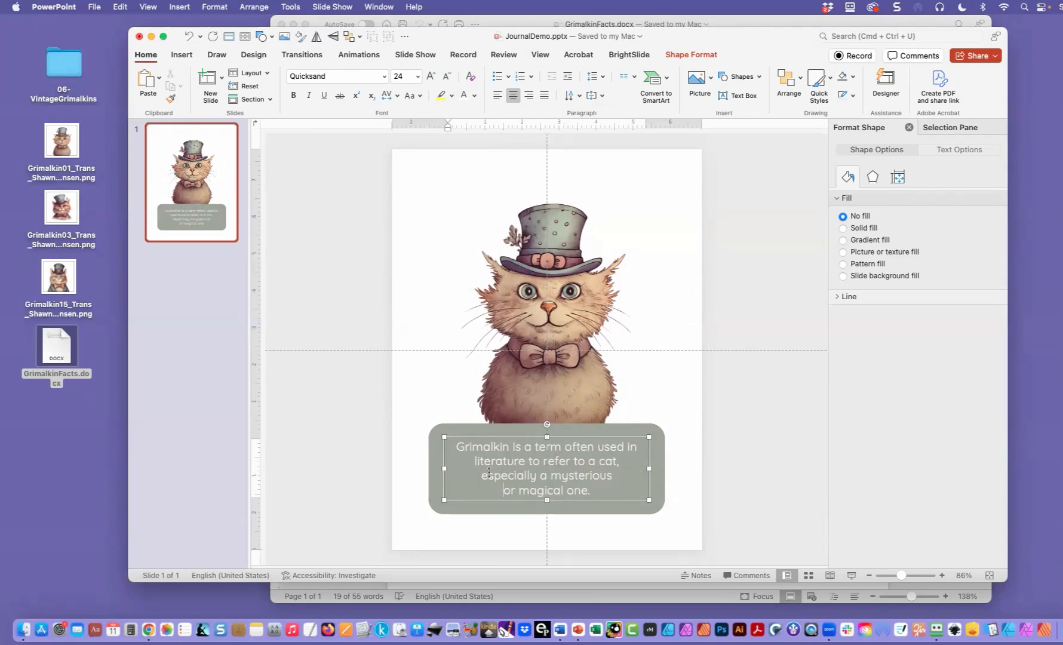
{"action": "left_click", "coordinate": [343, 444]}
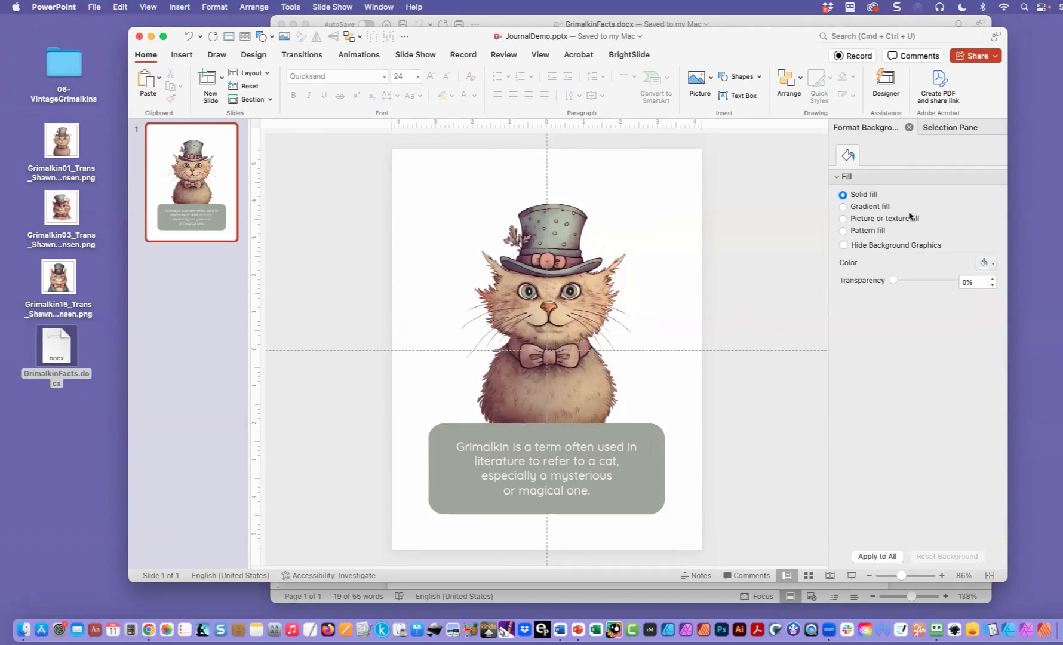
- Rename the fact text box object as "Info"
{"action": "left_click", "coordinate": [949, 128]}
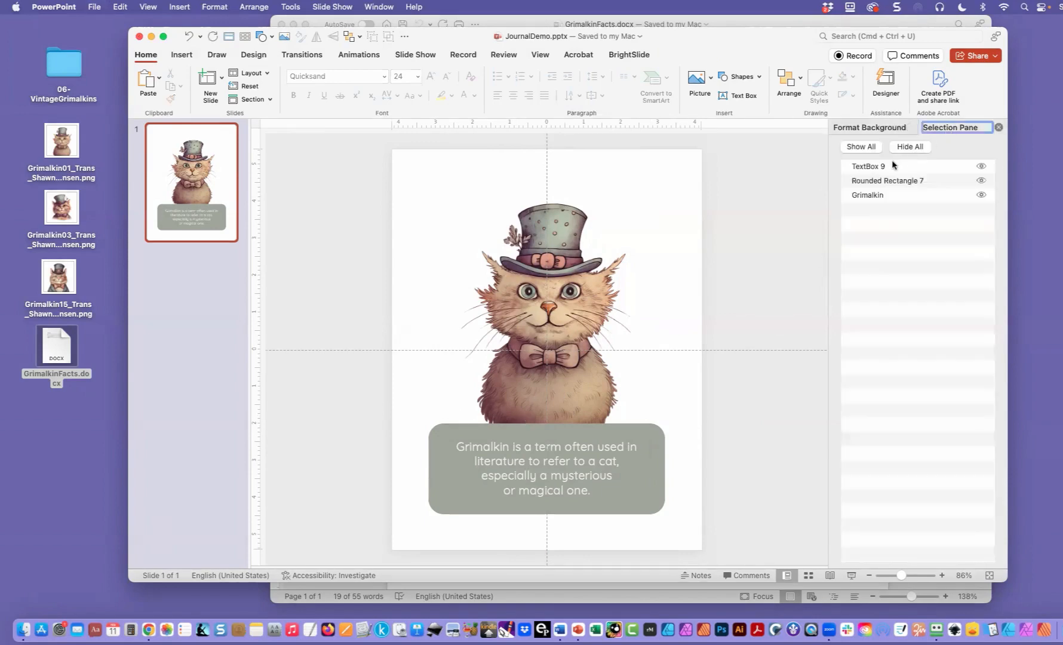
{"action": "left_click", "coordinate": [872, 168]}
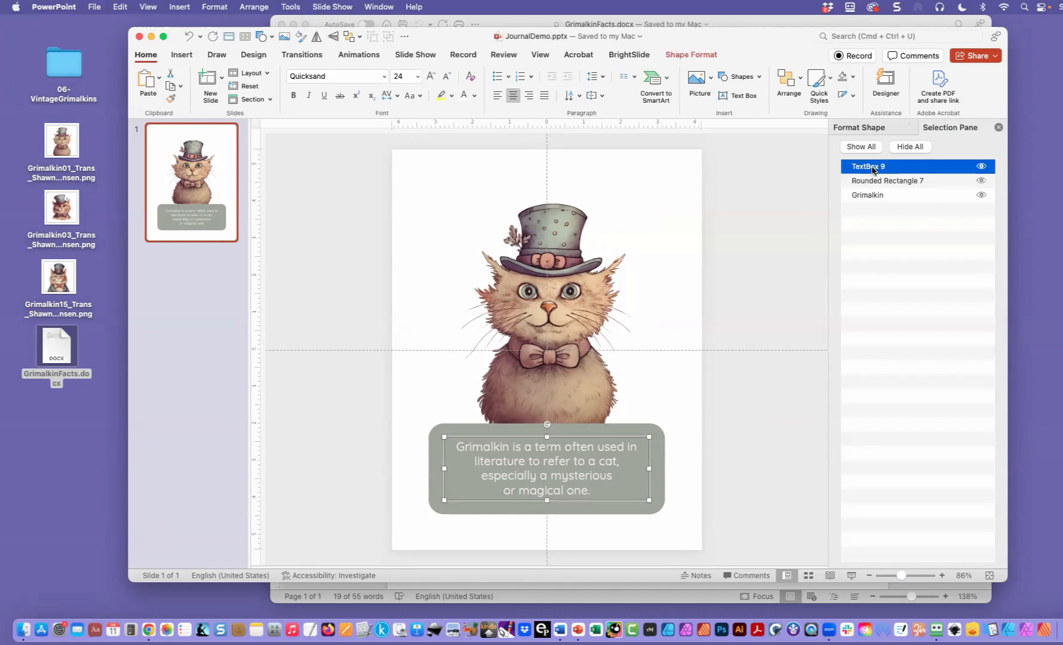
{"action": "left_click", "coordinate": [872, 168]}
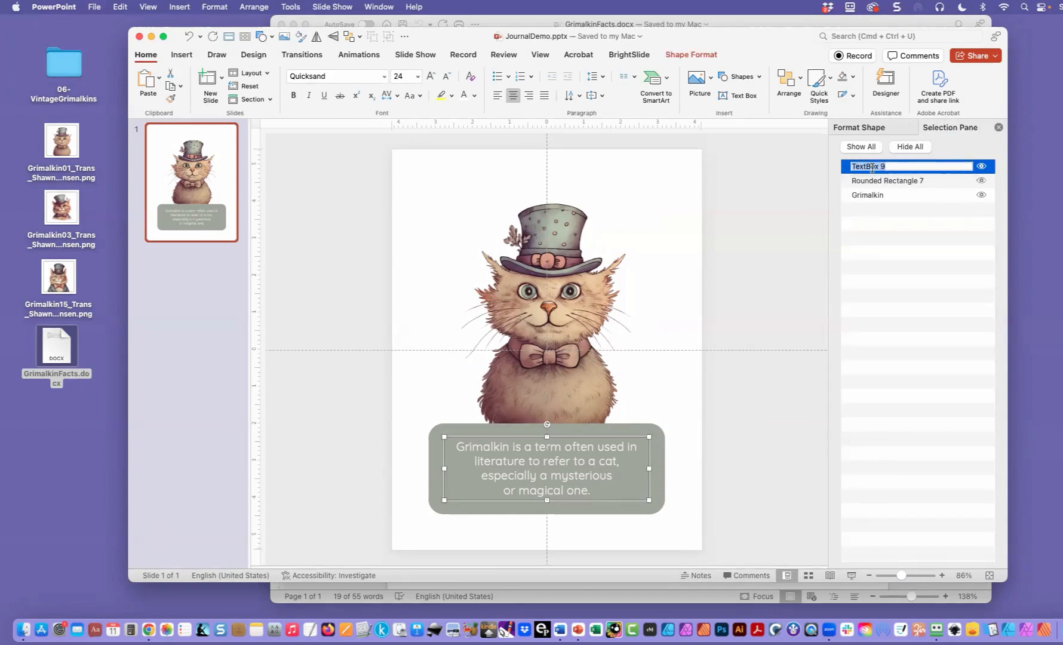
{"action": "key", "text": "BackSpace"}
{"action": "type", "text": "Info"}
- Rename the rounded rectangle object as "Info Box" and move the Grimalkin picture to the front of the stacking order
{"action": "left_click", "coordinate": [880, 182]}
{"action": "left_click", "coordinate": [880, 181]}
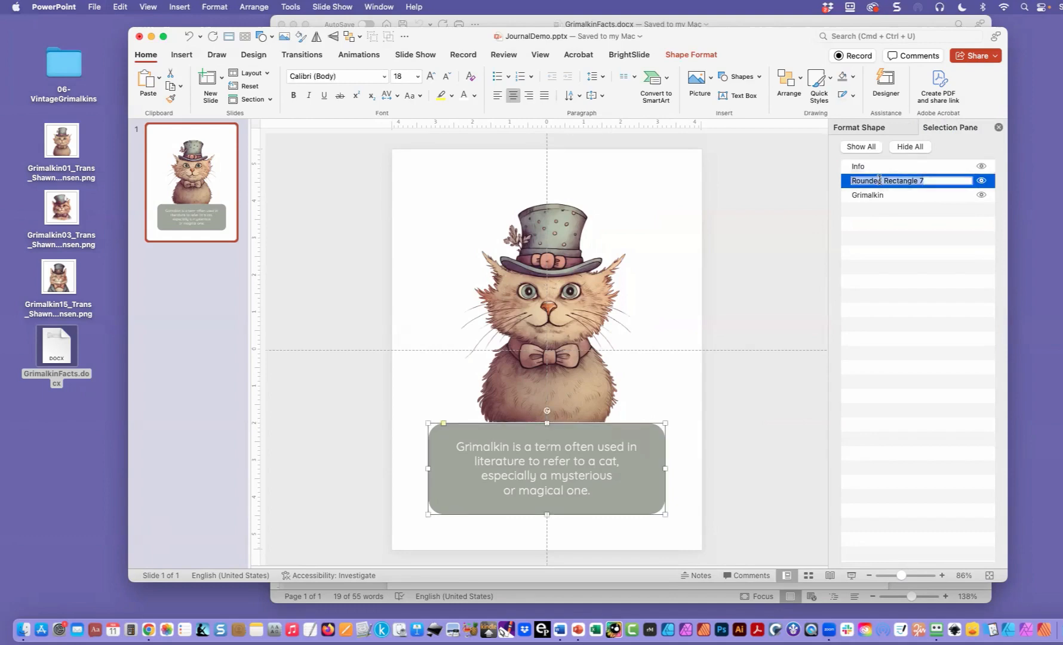
{"action": "type", "text": "Info Box"}
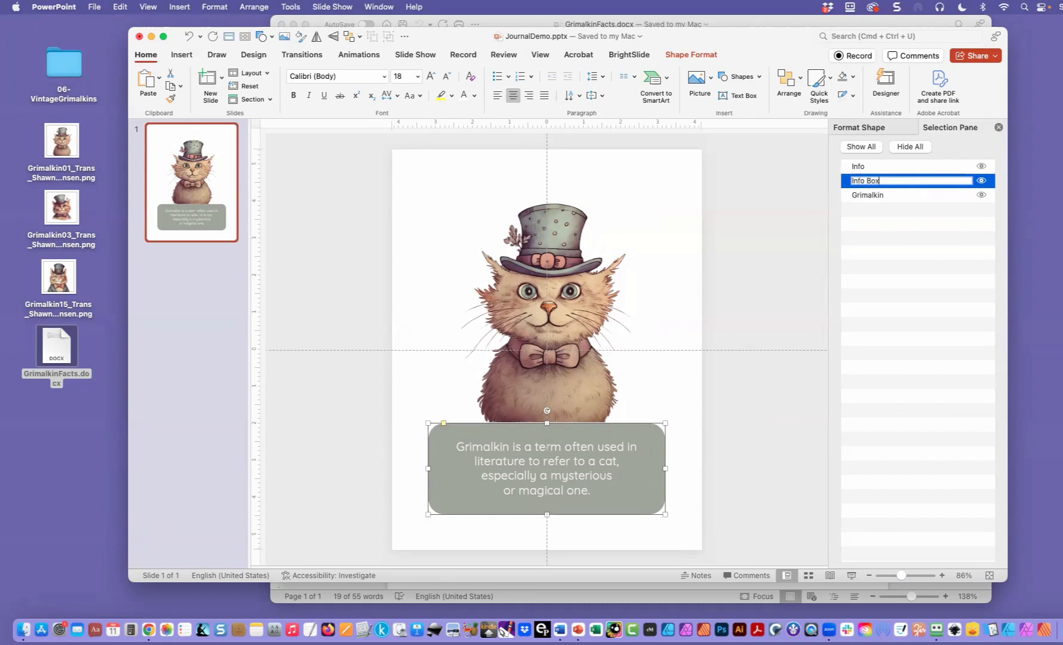
{"action": "left_click", "coordinate": [863, 197]}
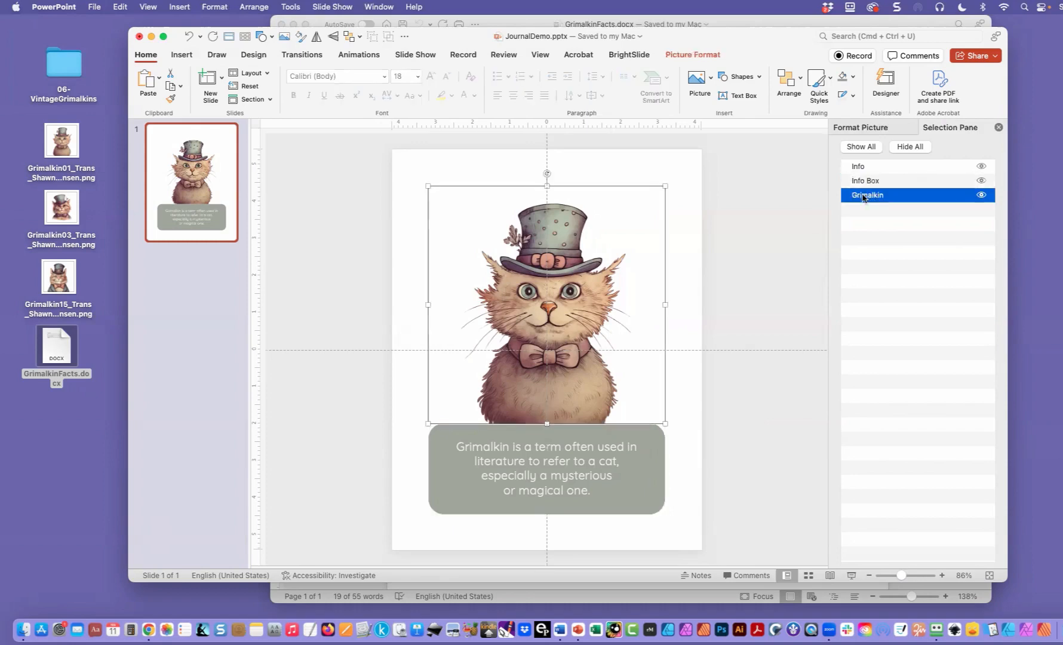
{"action": "left_click_drag", "start_coordinate": [863, 198], "coordinate": [864, 167]}
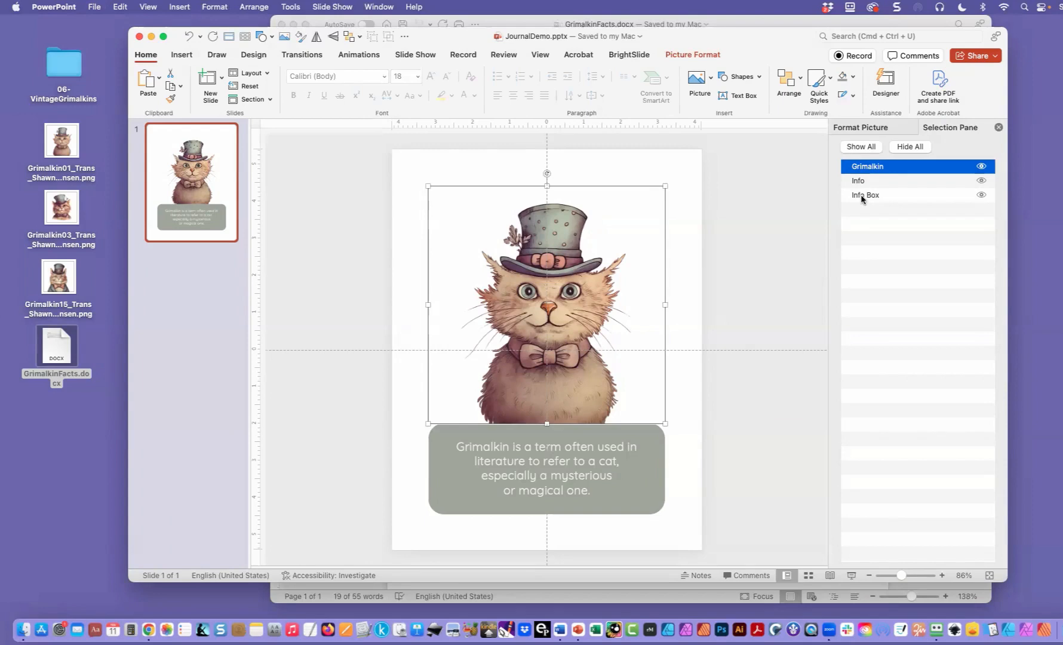
- Set the slide background to a solid fill in the recent color ECECE8
{"action": "left_click", "coordinate": [251, 55]}
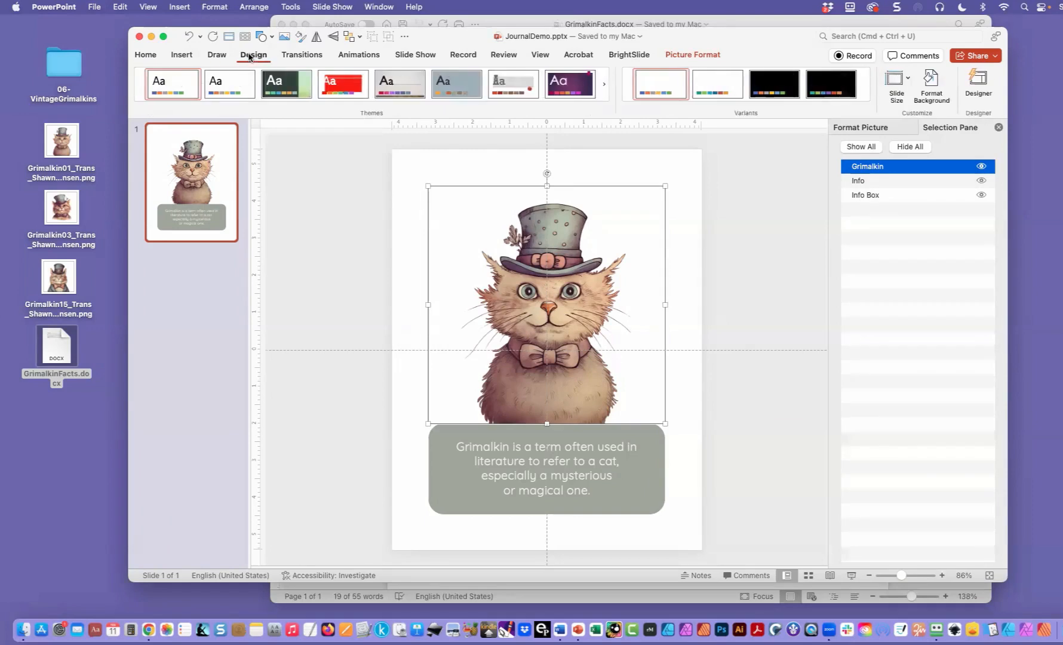
{"action": "left_click", "coordinate": [933, 83]}
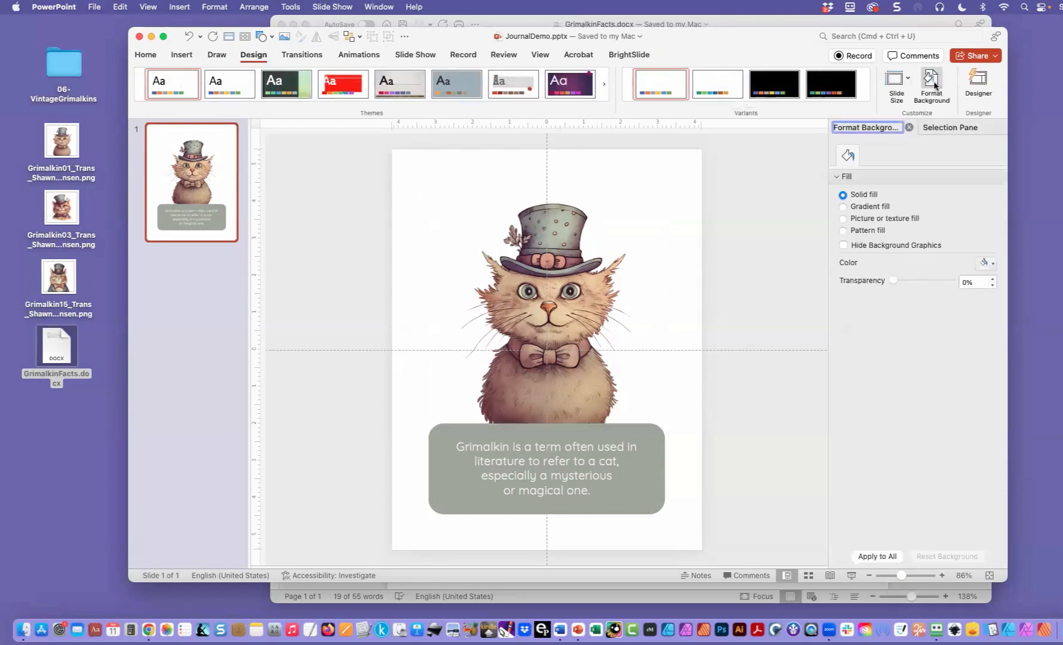
{"action": "left_click", "coordinate": [992, 264]}
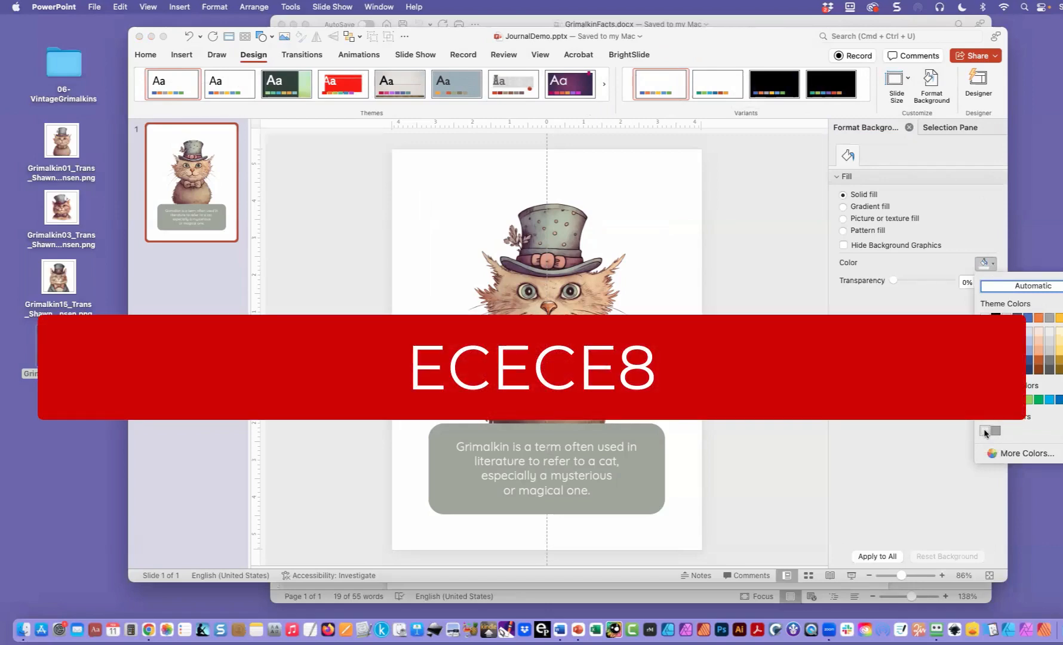
{"action": "left_click", "coordinate": [985, 431]}
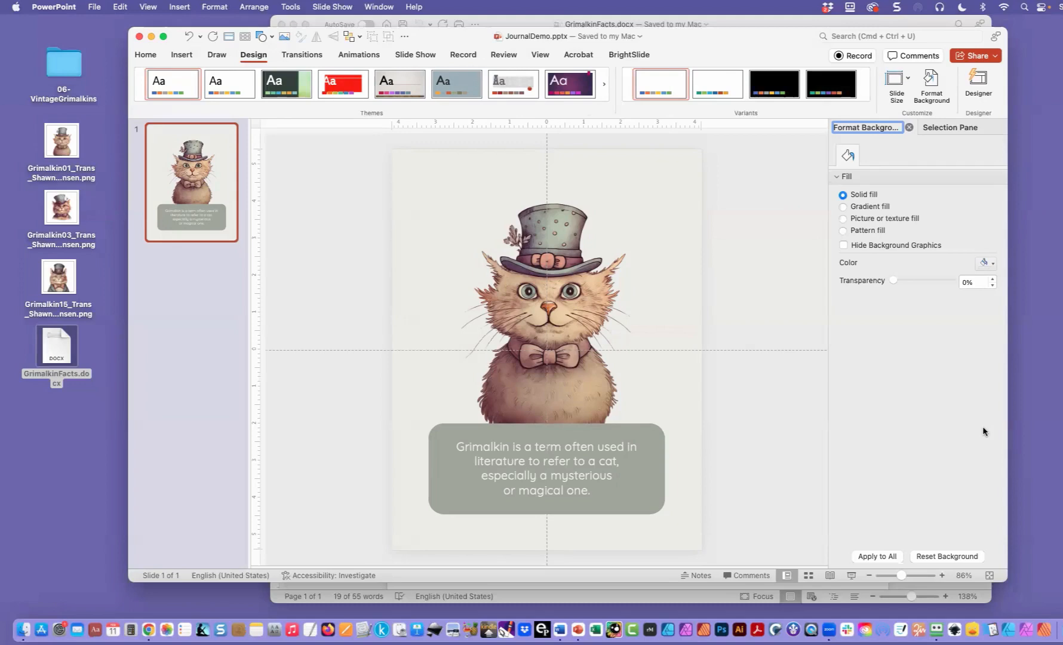
- Duplicate the slide and delete the rounded rectangle and the fact text box from the copy
{"action": "right_click", "coordinate": [223, 194]}
{"action": "left_click", "coordinate": [248, 272]}
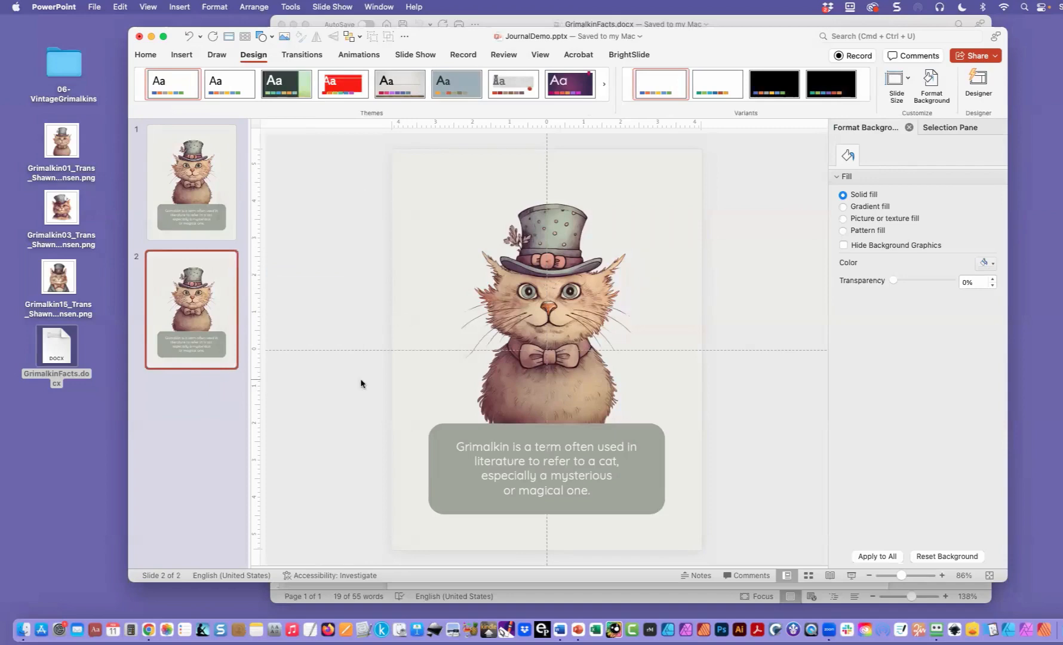
{"action": "left_click", "coordinate": [442, 438]}
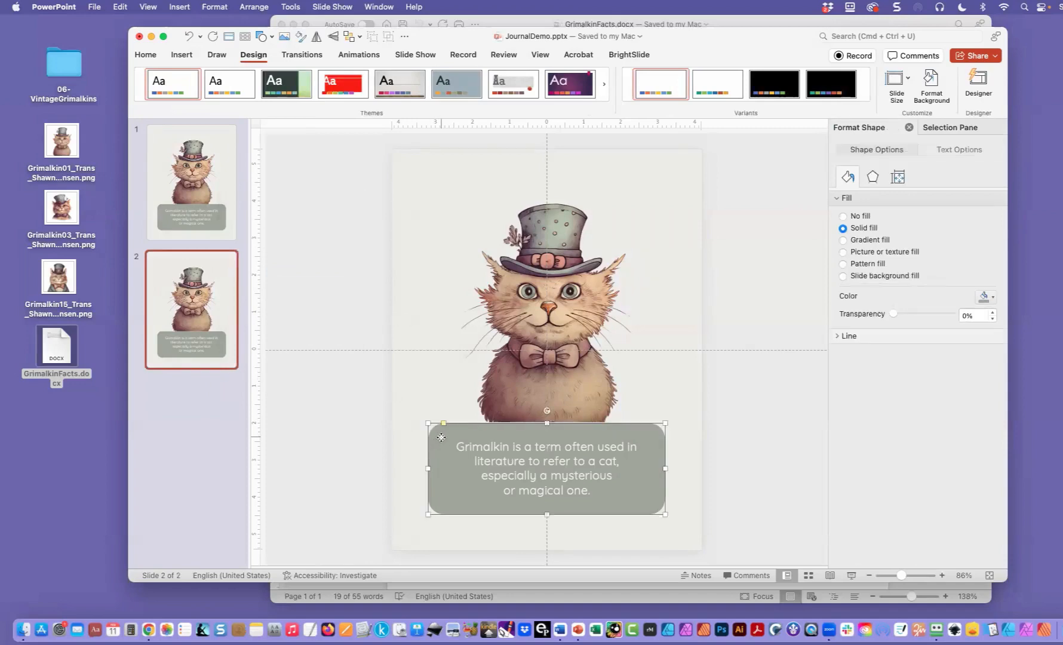
{"action": "key", "text": "Delete"}
{"action": "left_click", "coordinate": [473, 447]}
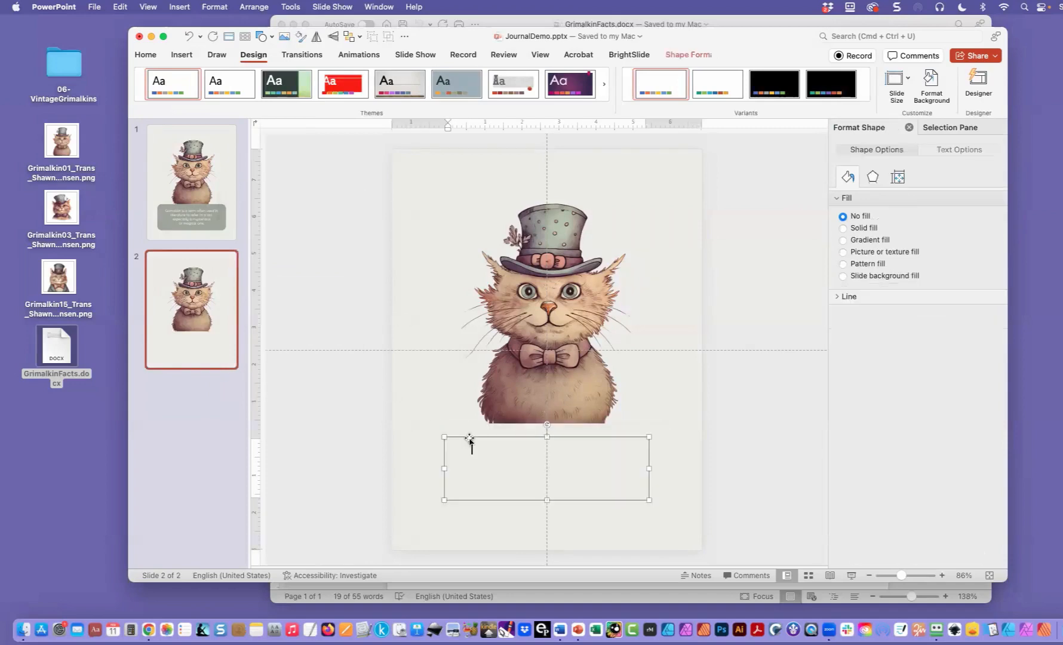
{"action": "left_click", "coordinate": [467, 438]}
{"action": "key", "text": "Delete"}
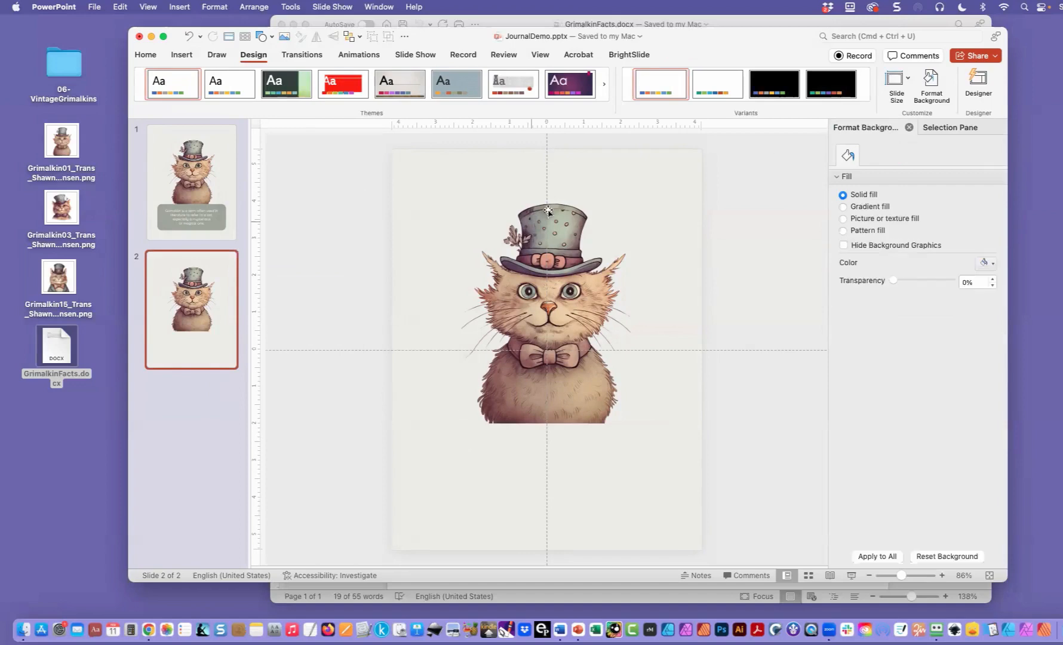
- Hide the Grimalkin picture on slide 2 and insert a table with one column and eight rows
{"action": "left_click", "coordinate": [944, 128]}
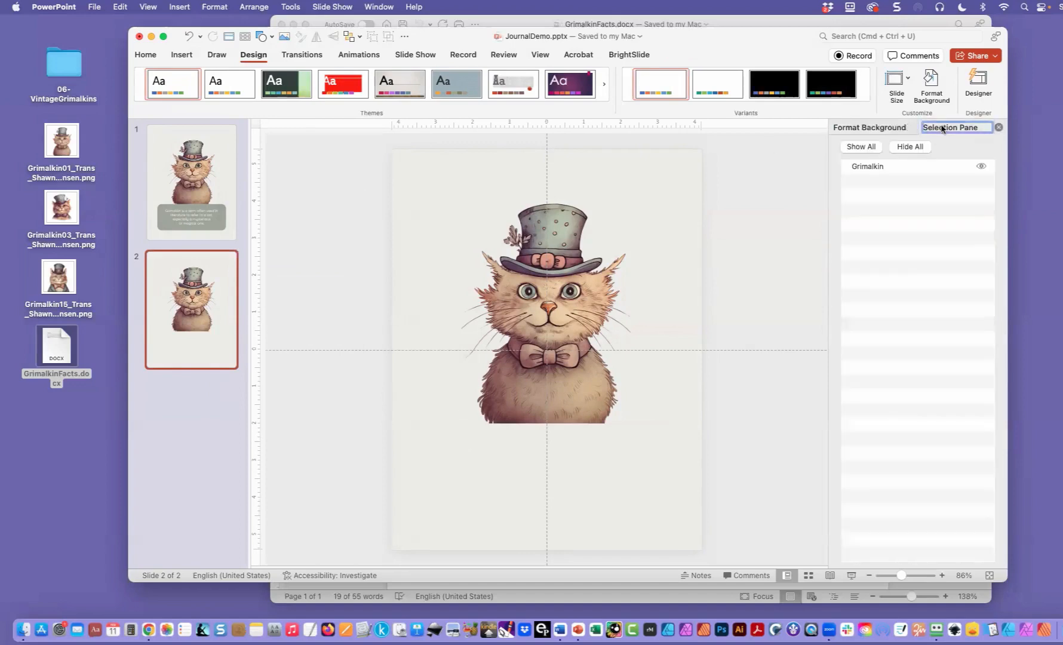
{"action": "left_click", "coordinate": [981, 167]}
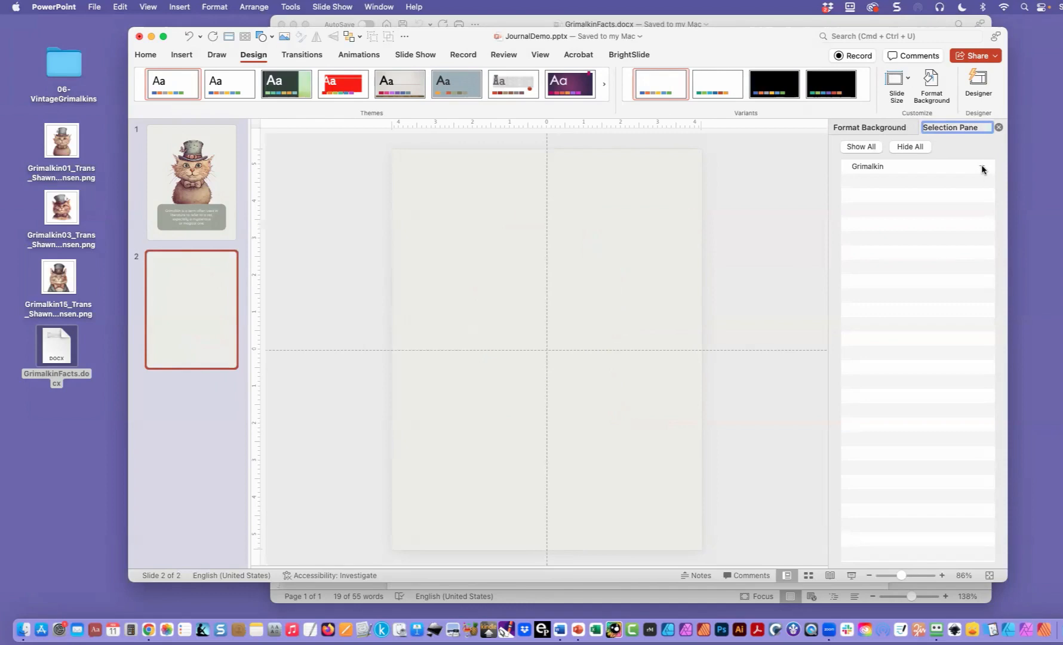
{"action": "left_click", "coordinate": [182, 54]}
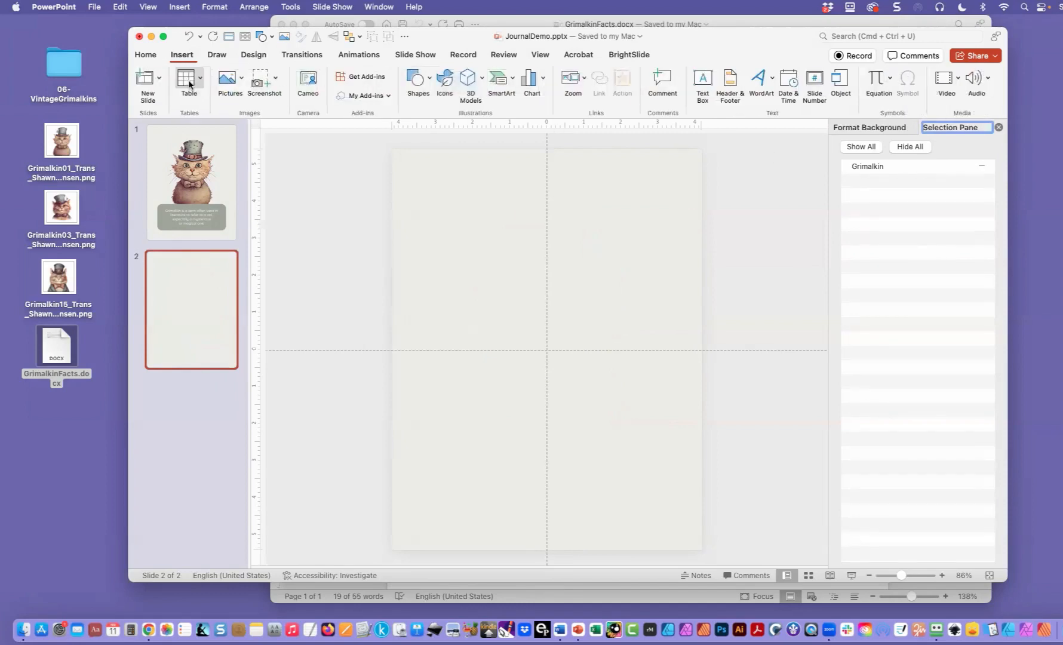
{"action": "left_click", "coordinate": [197, 86]}
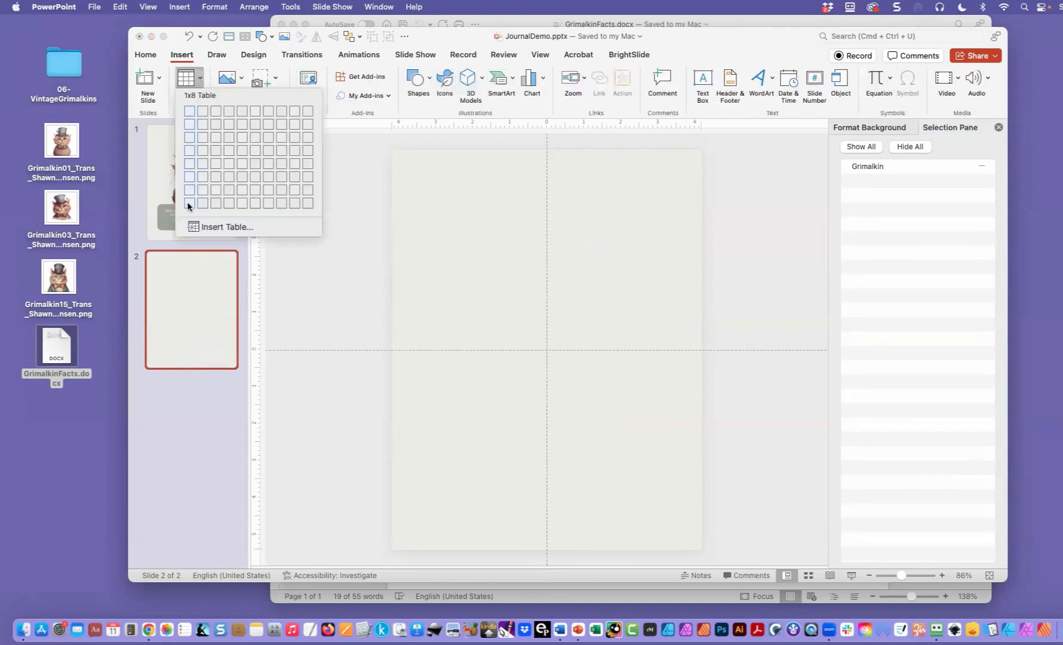
{"action": "left_click", "coordinate": [187, 205]}
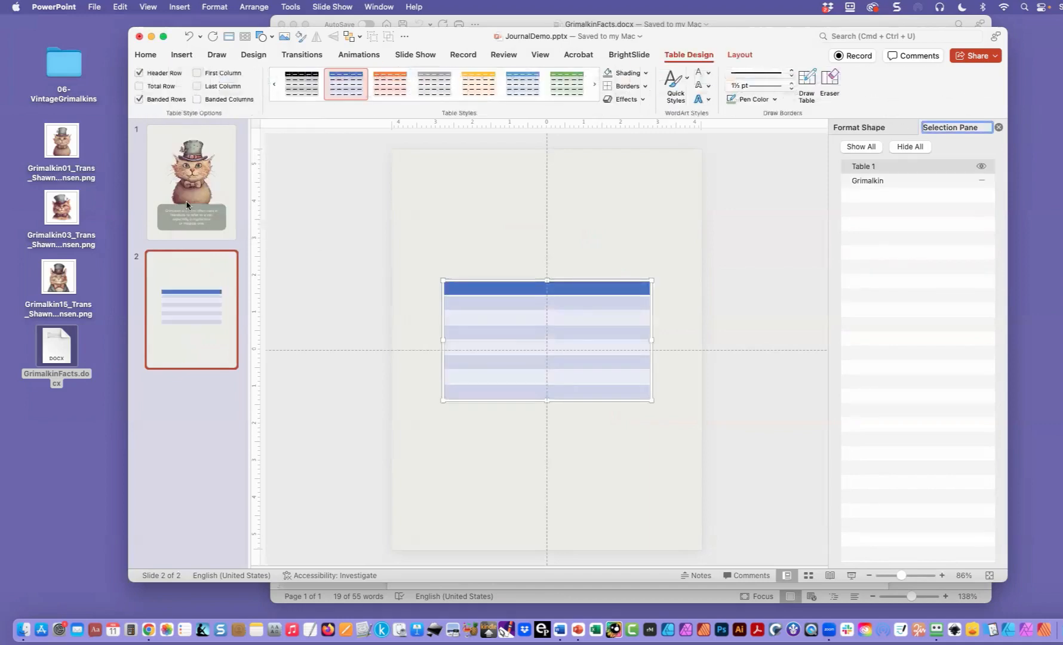
- Move the table near the top of the page, widen it on both sides, and center it horizontally
{"action": "left_click_drag", "start_coordinate": [519, 282], "coordinate": [522, 178]}
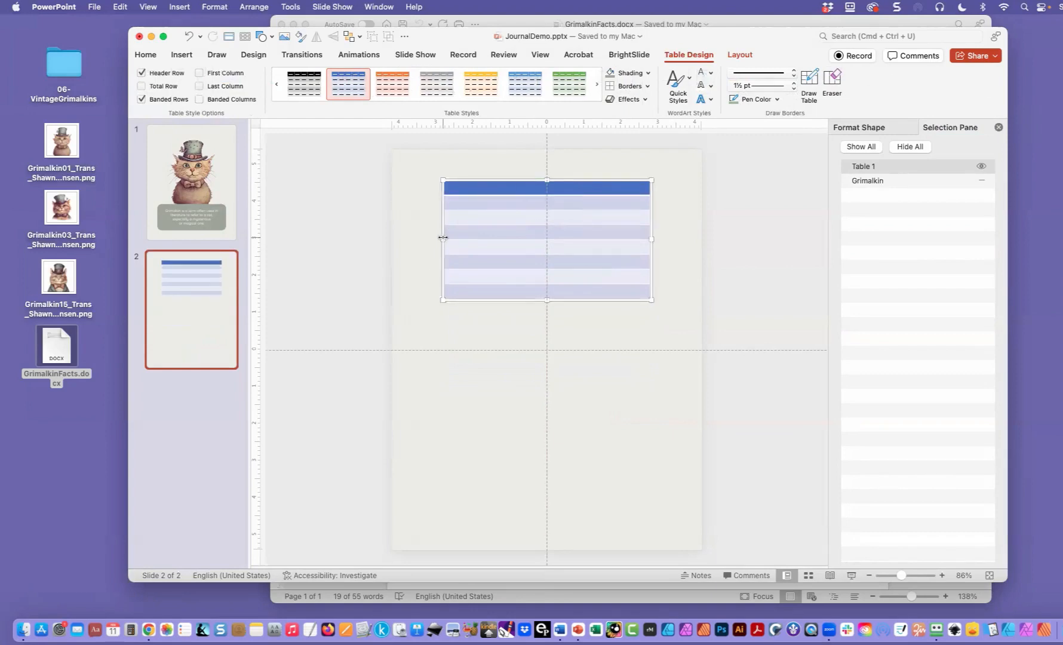
{"action": "left_click_drag", "start_coordinate": [443, 237], "coordinate": [427, 238]}
{"action": "left_click_drag", "start_coordinate": [651, 238], "coordinate": [667, 239]}
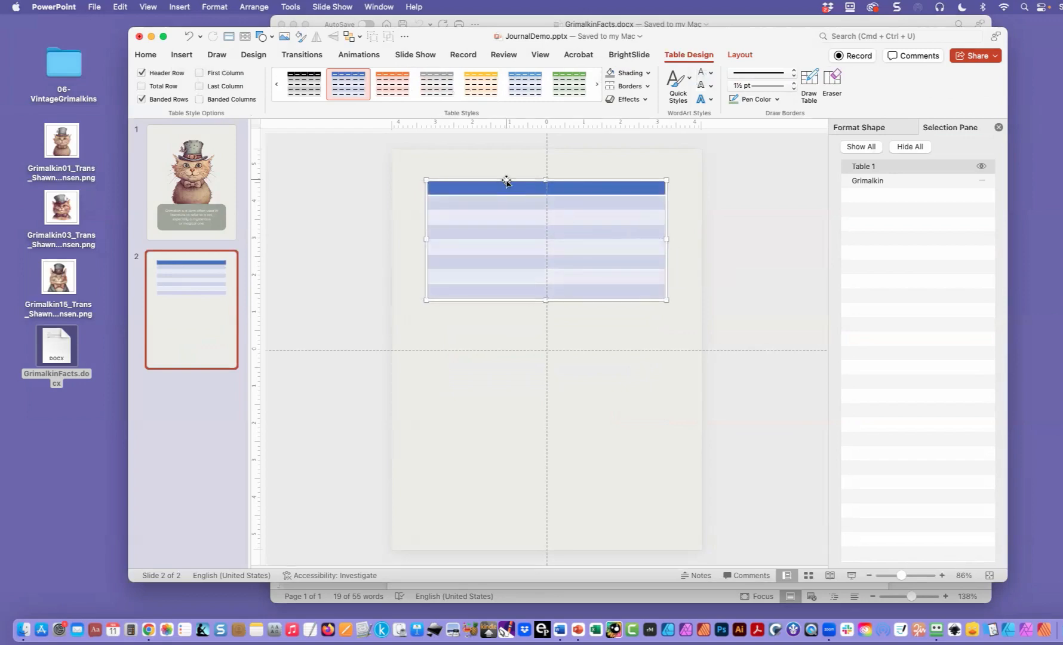
{"action": "left_click_drag", "start_coordinate": [506, 180], "coordinate": [507, 179]}
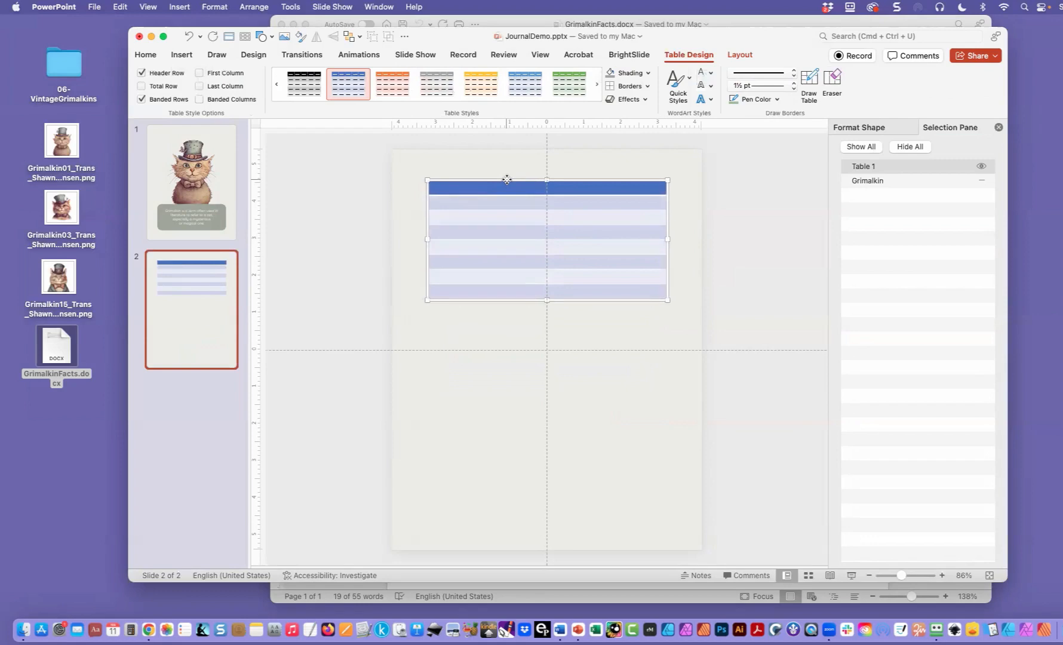
- Set the font of all table cells to Quicksand Regular at size 14
{"action": "left_click", "coordinate": [528, 293]}
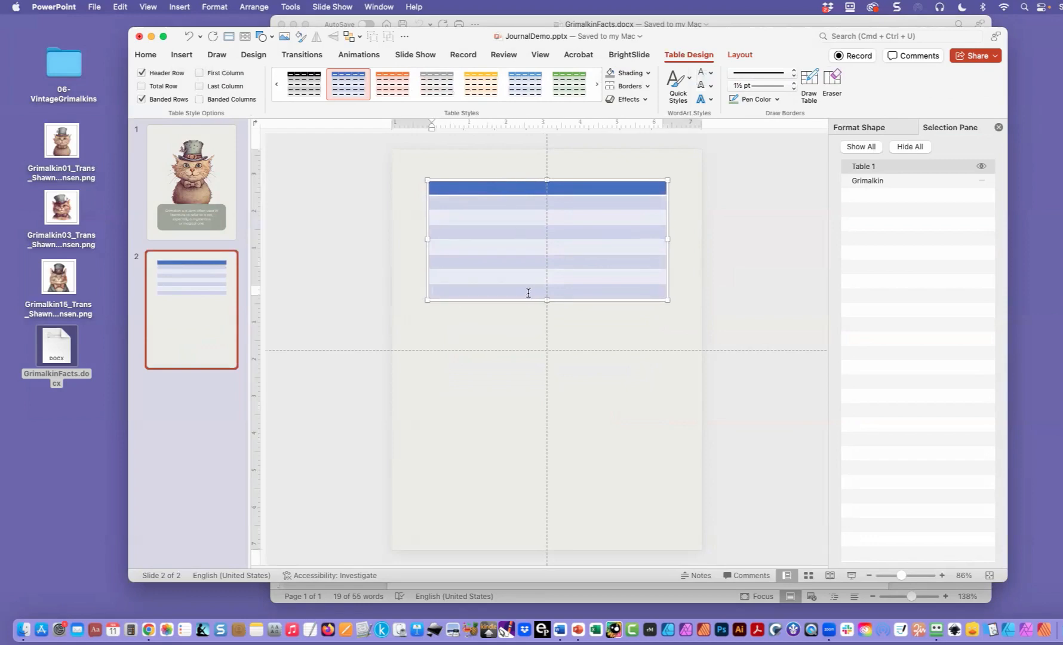
{"action": "left_click_drag", "start_coordinate": [452, 189], "coordinate": [629, 295]}
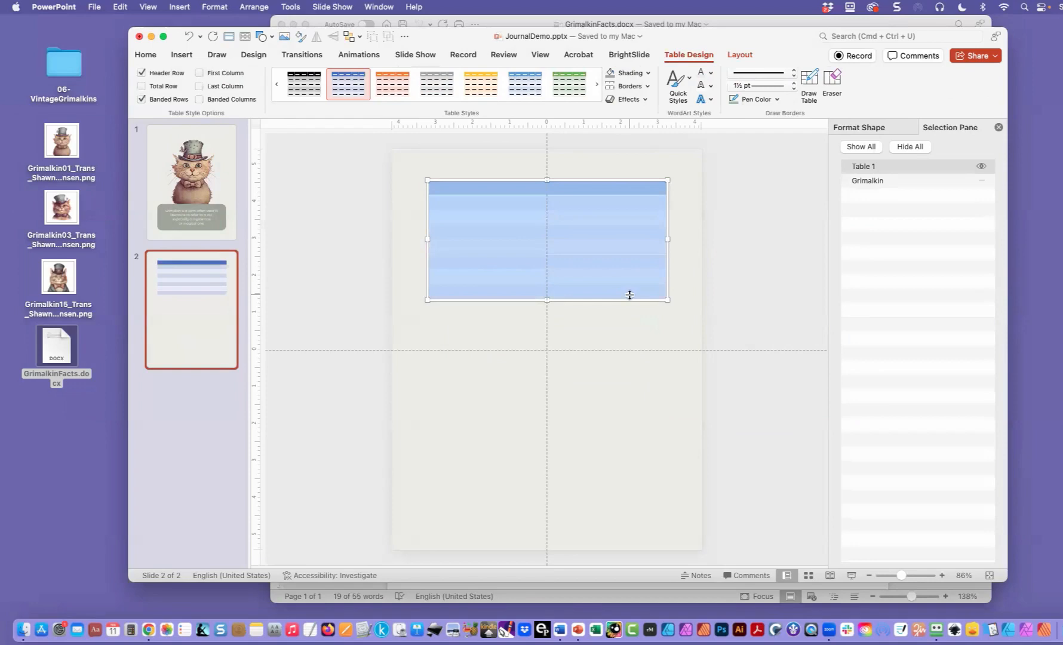
{"action": "left_click", "coordinate": [146, 54]}
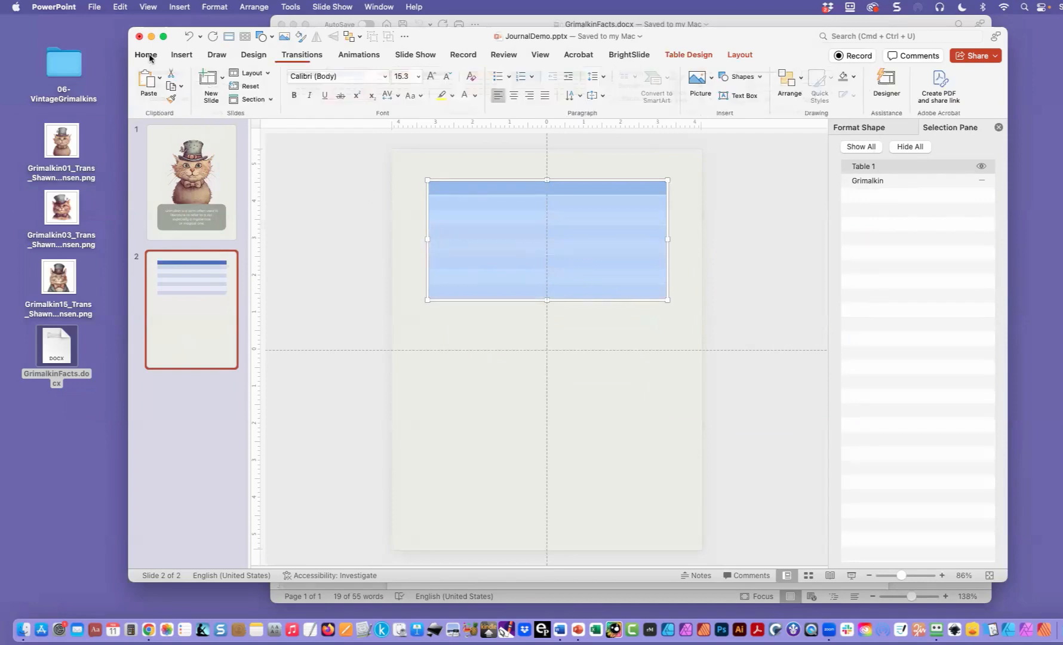
{"action": "left_click", "coordinate": [384, 76]}
{"action": "mouse_move", "coordinate": [444, 181]}
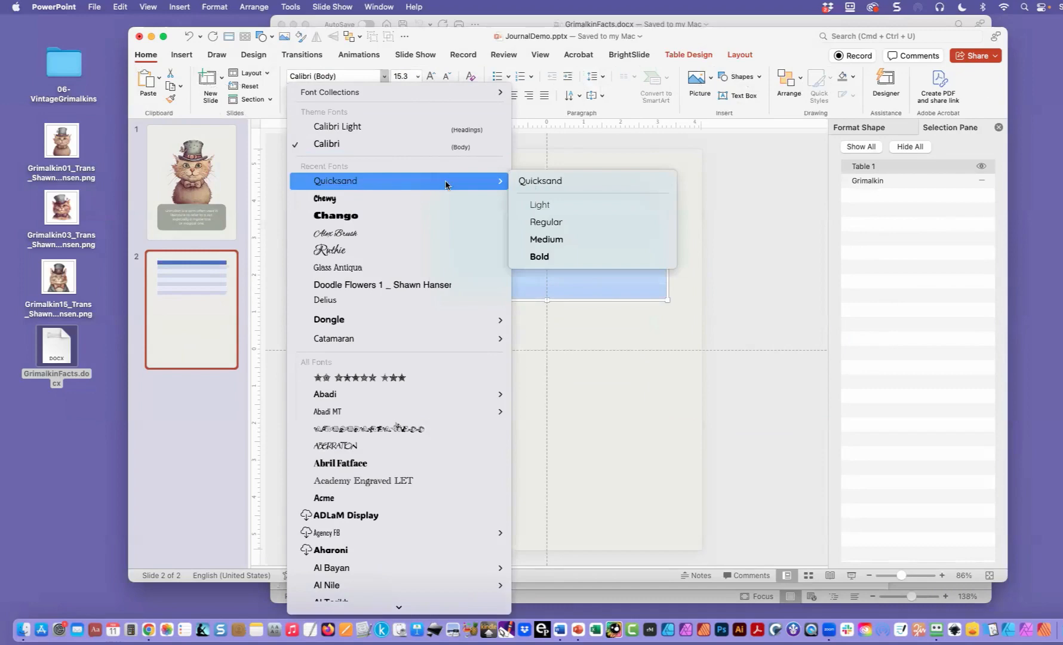
{"action": "left_click", "coordinate": [541, 223]}
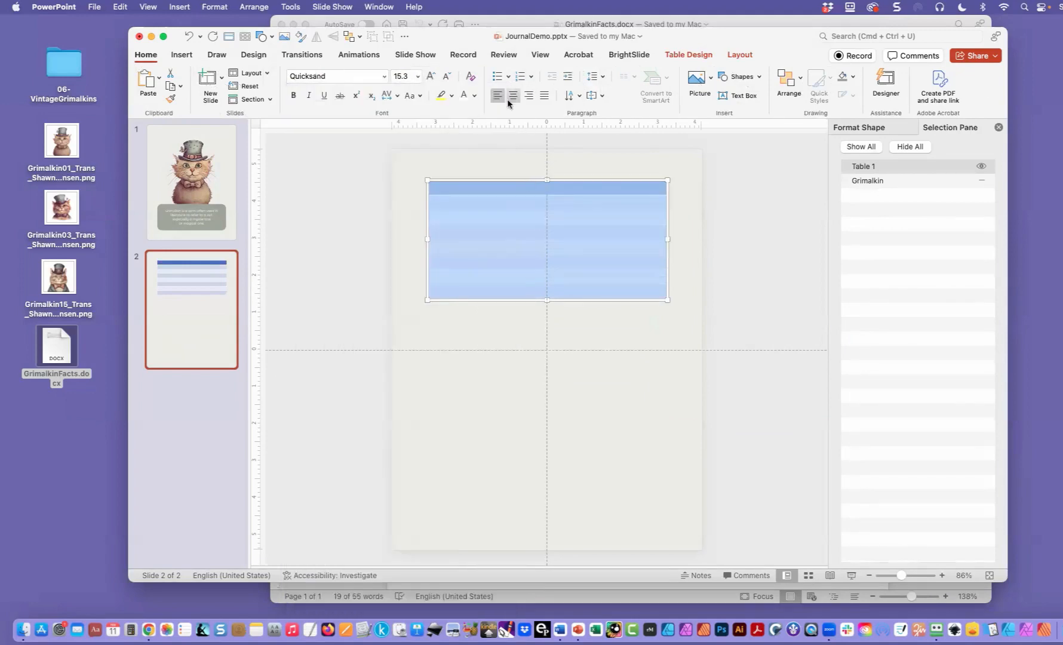
{"action": "left_click", "coordinate": [417, 76]}
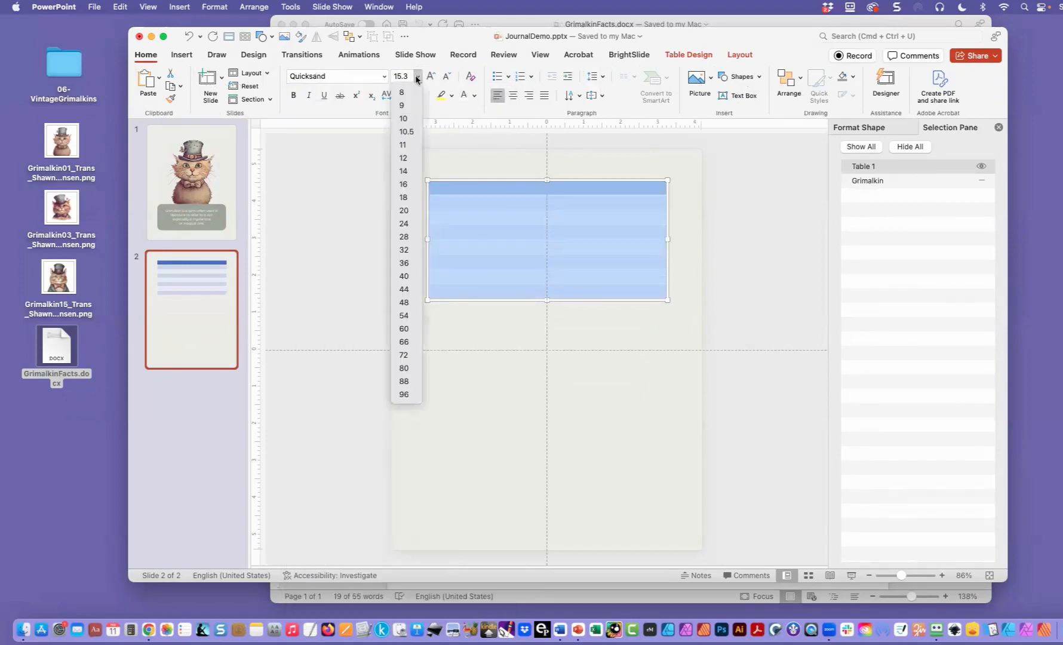
{"action": "left_click", "coordinate": [404, 172]}
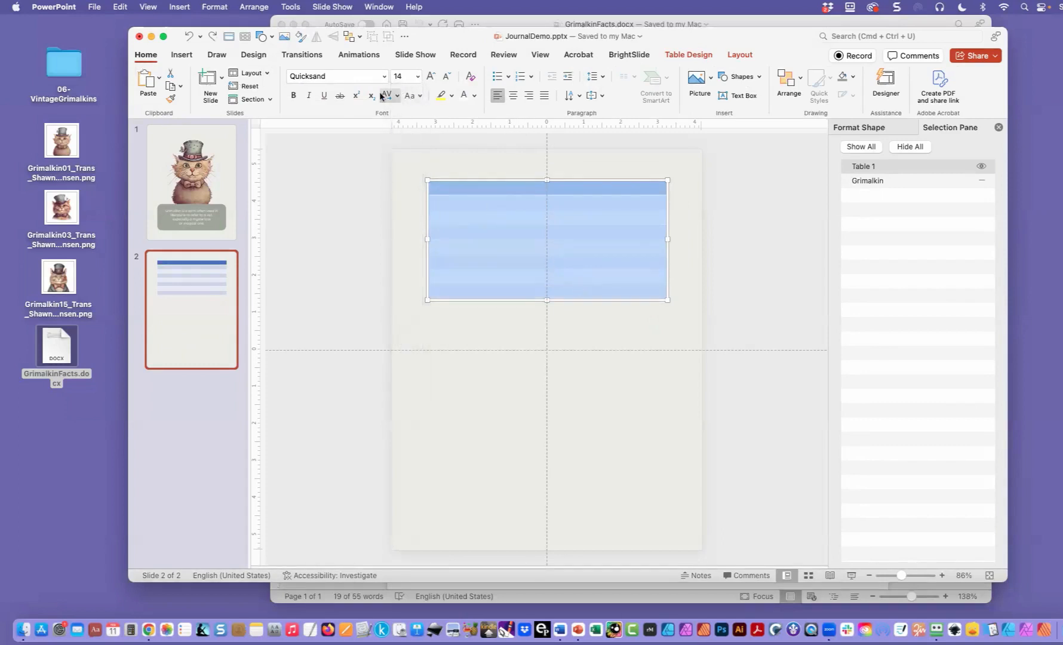
{"action": "left_click", "coordinate": [417, 76]}
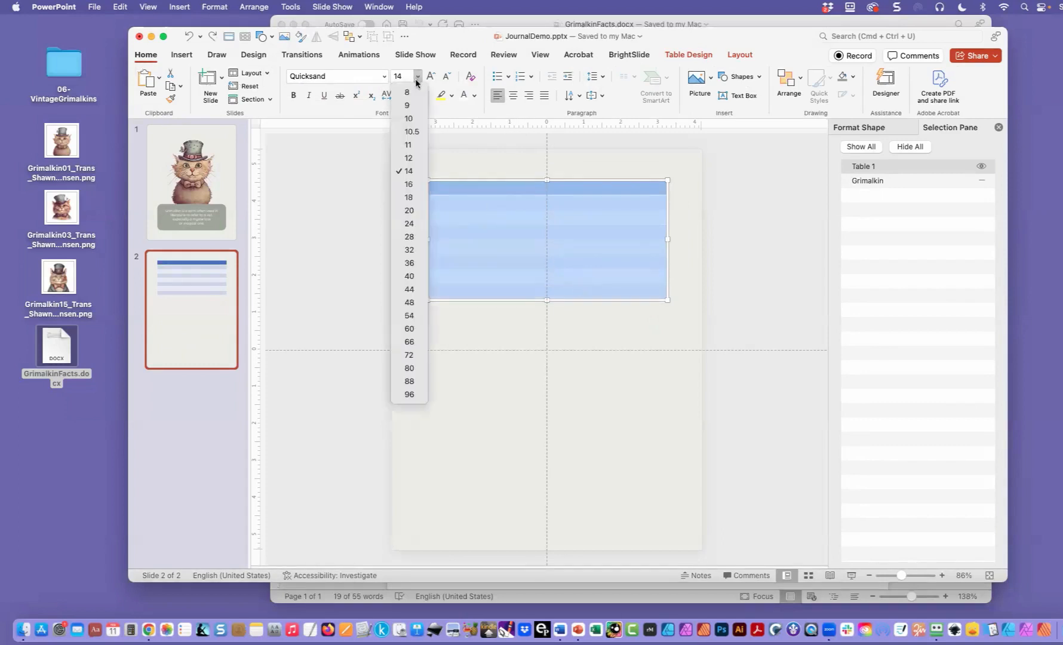
{"action": "left_click", "coordinate": [408, 172]}
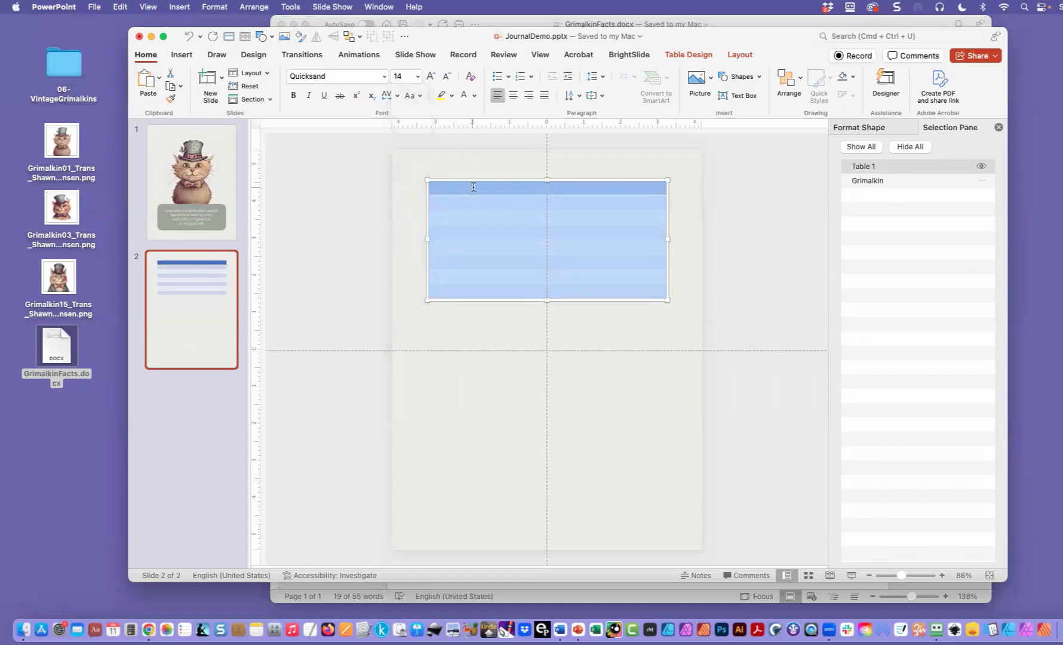
- Change the vertical text alignment of all table cells and place the cursor in the last row
{"action": "left_click", "coordinate": [490, 291]}
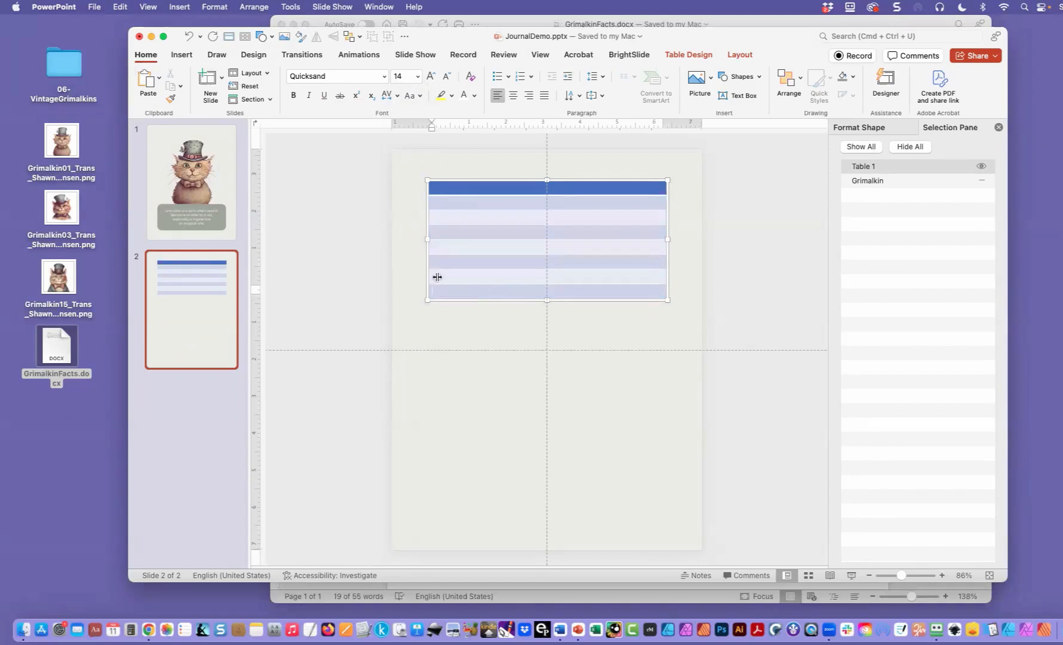
{"action": "left_click_drag", "start_coordinate": [447, 187], "coordinate": [517, 289]}
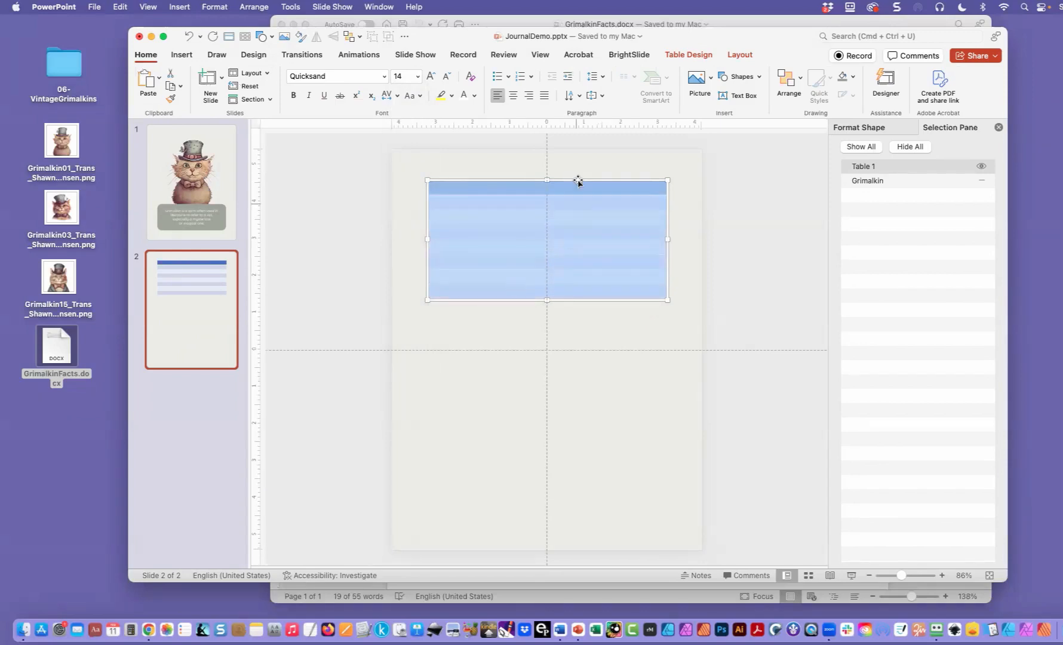
{"action": "left_click", "coordinate": [602, 95]}
{"action": "left_click", "coordinate": [612, 160]}
{"action": "left_click", "coordinate": [458, 291]}
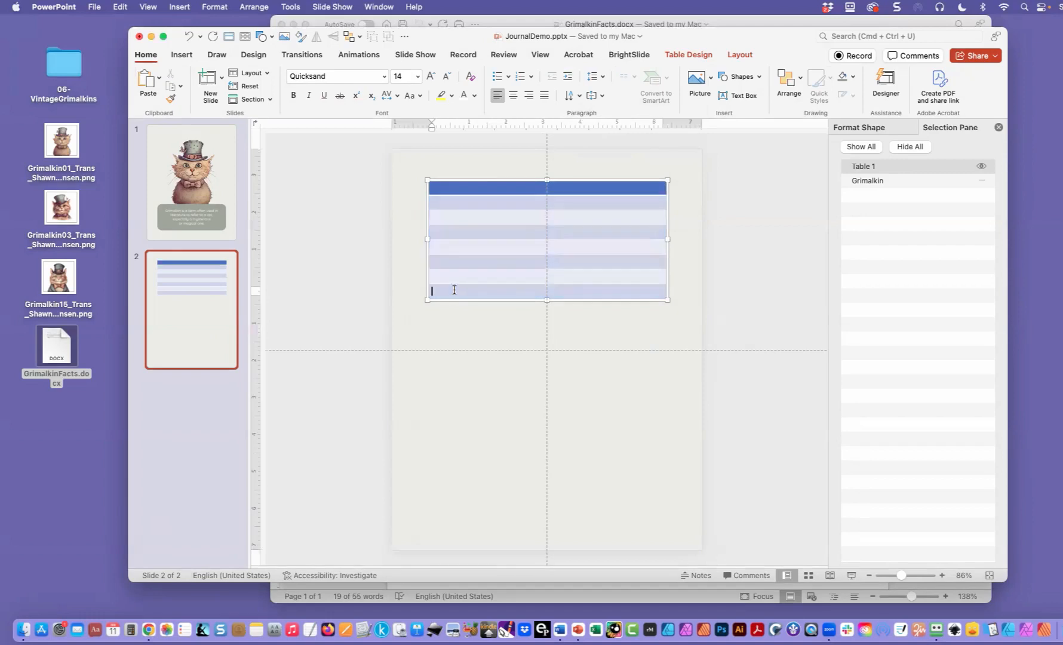
- Add rows below the last row of the table until the table is 9.33 inches tall
{"action": "left_click", "coordinate": [736, 55]}
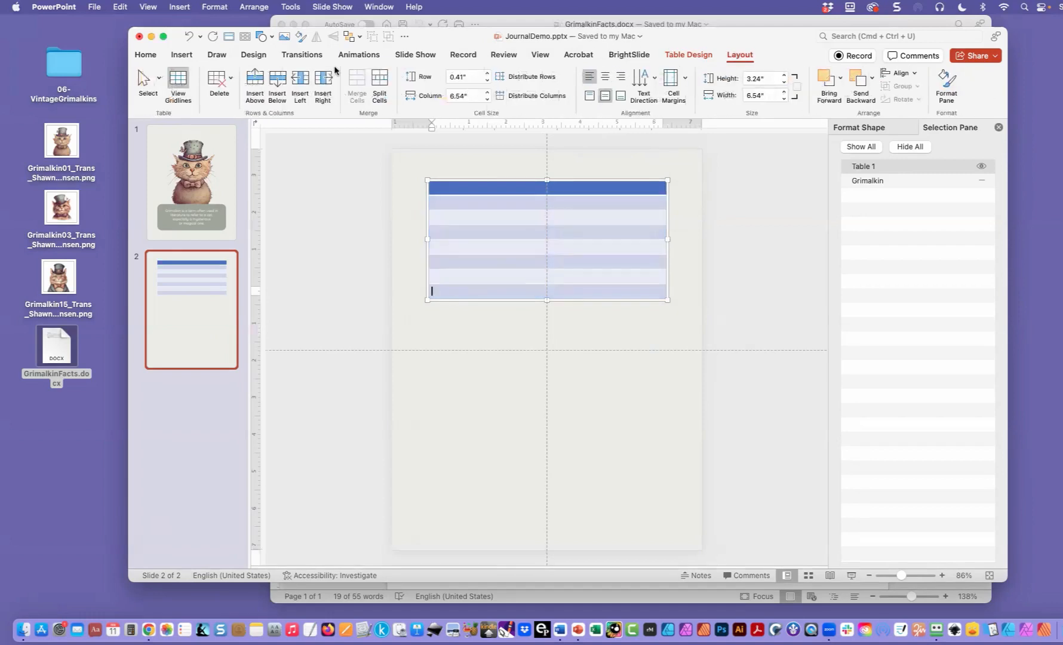
{"action": "left_click", "coordinate": [277, 86]}
{"action": "double_click", "coordinate": [277, 85]}
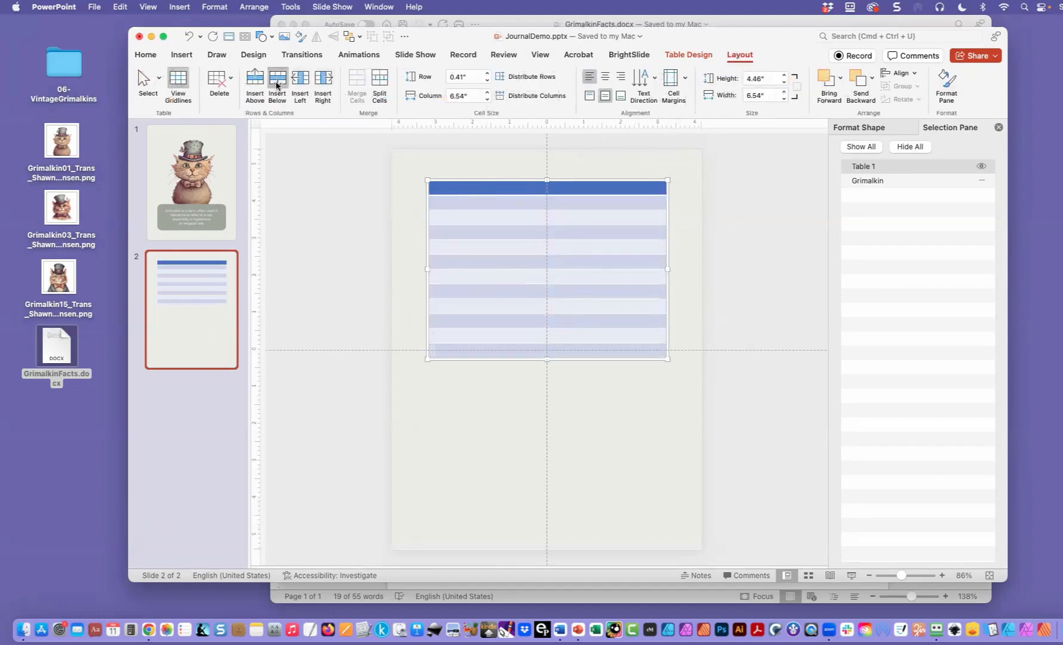
{"action": "double_click", "coordinate": [276, 86]}
{"action": "double_click", "coordinate": [277, 85]}
{"action": "double_click", "coordinate": [277, 86]}
{"action": "double_click", "coordinate": [277, 86]}
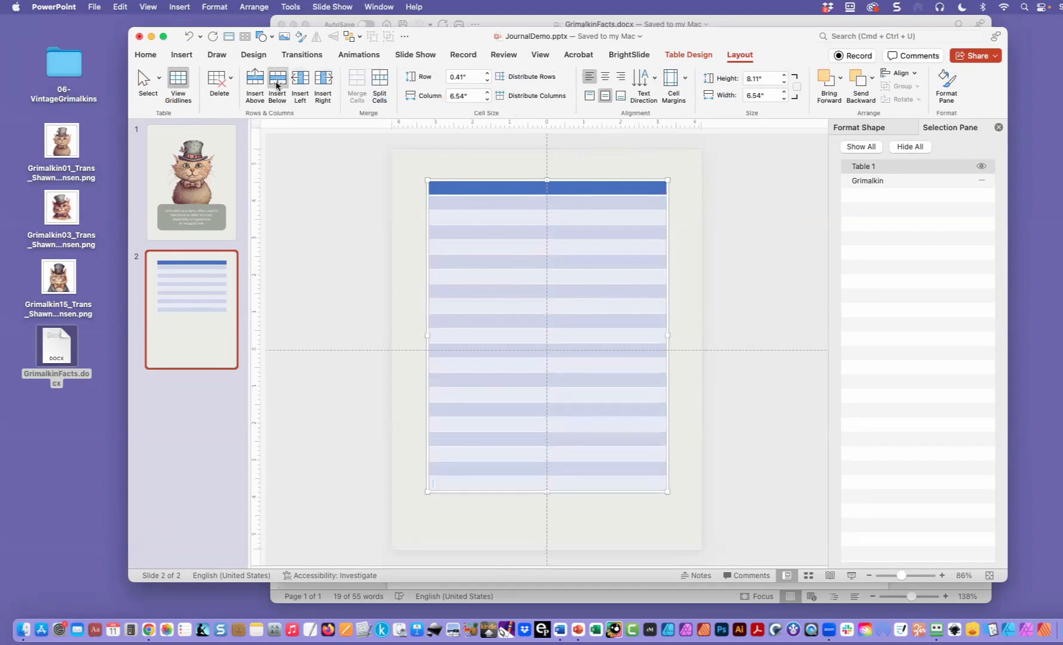
{"action": "double_click", "coordinate": [277, 85]}
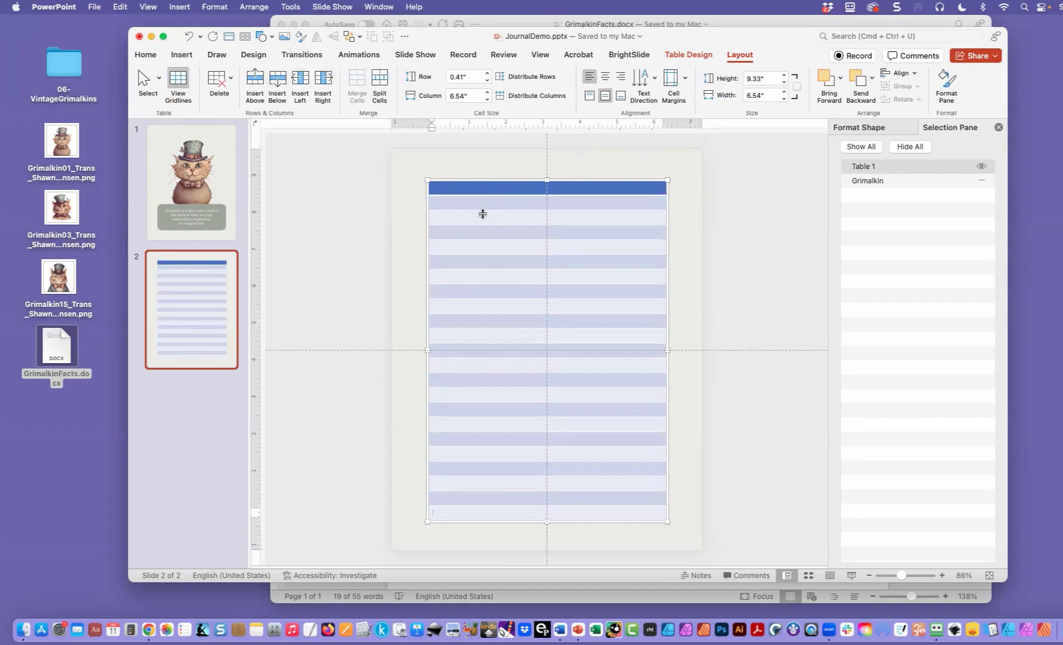
- Remove the shading from all table cells by setting the fill to No Fill
{"action": "left_click_drag", "start_coordinate": [485, 187], "coordinate": [513, 508]}
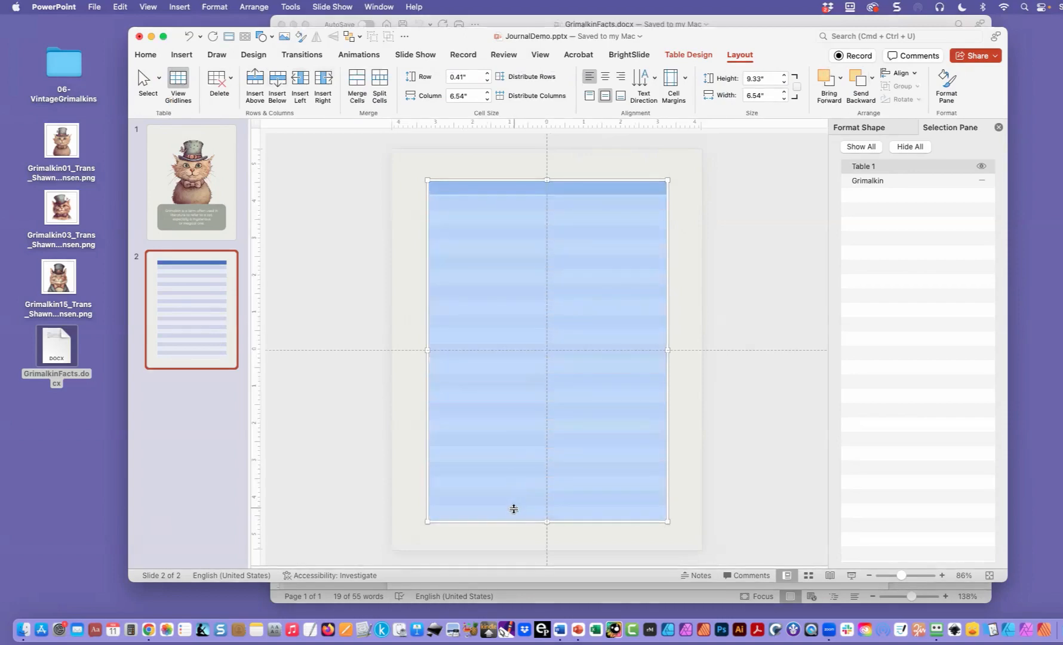
{"action": "left_click", "coordinate": [688, 55]}
{"action": "left_click", "coordinate": [647, 73]}
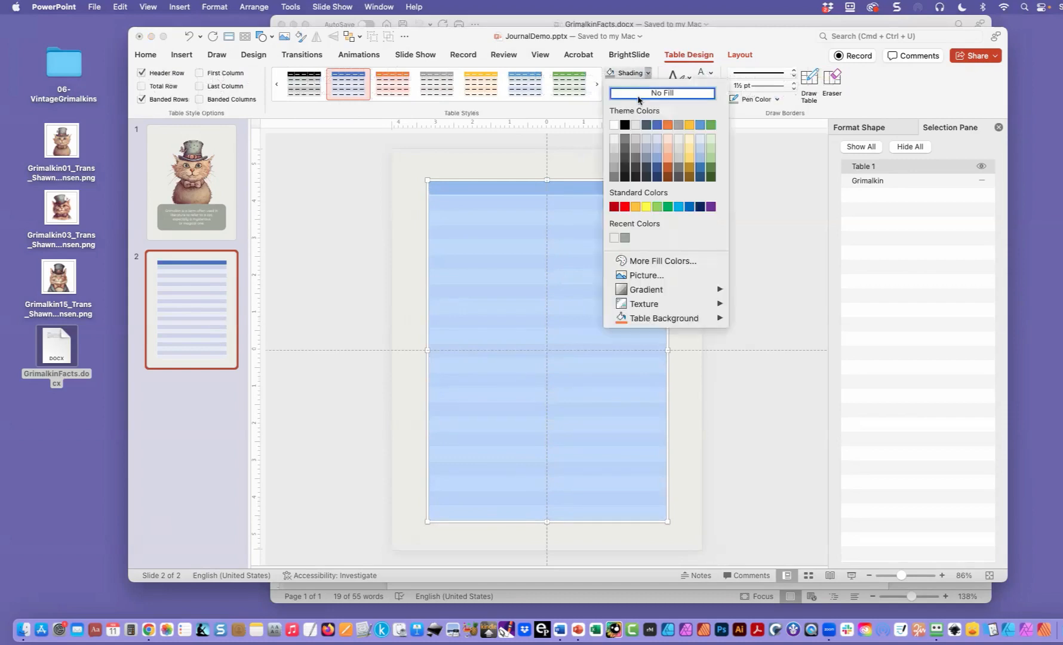
{"action": "left_click", "coordinate": [640, 93]}
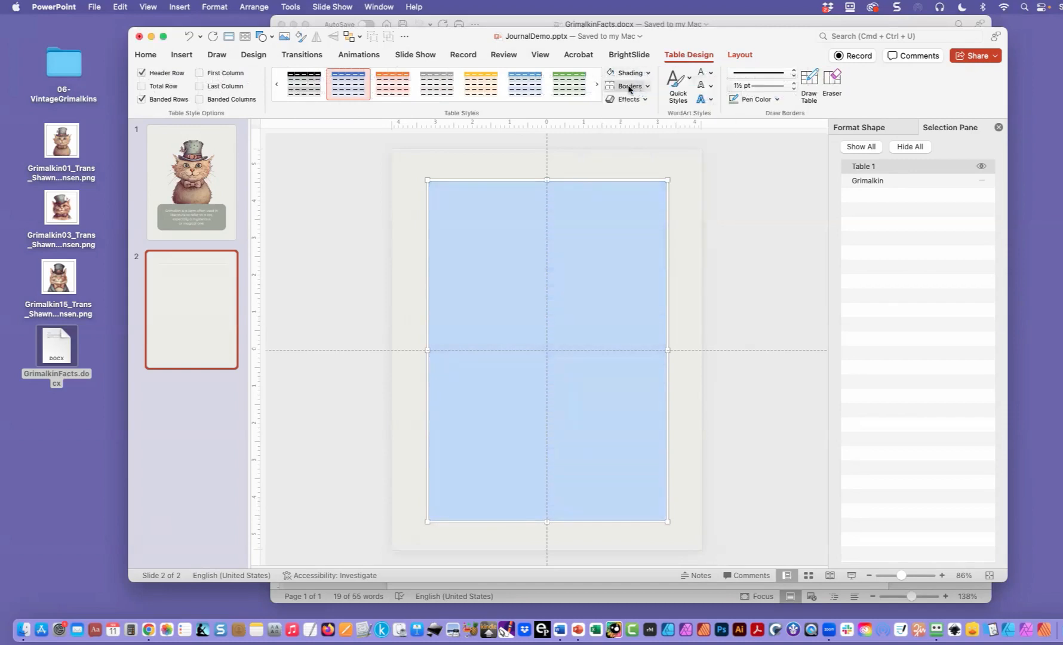
- Set the border pen color to the recently used gray (A0A69B) and apply inside and bottom borders to the table
{"action": "left_click", "coordinate": [777, 100]}
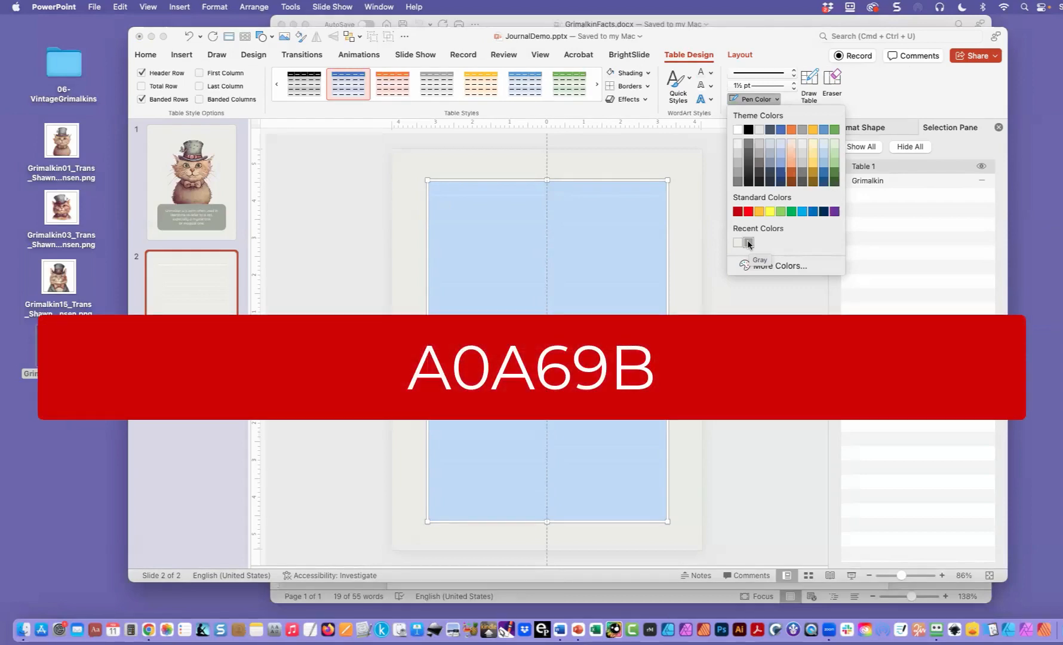
{"action": "left_click", "coordinate": [749, 242]}
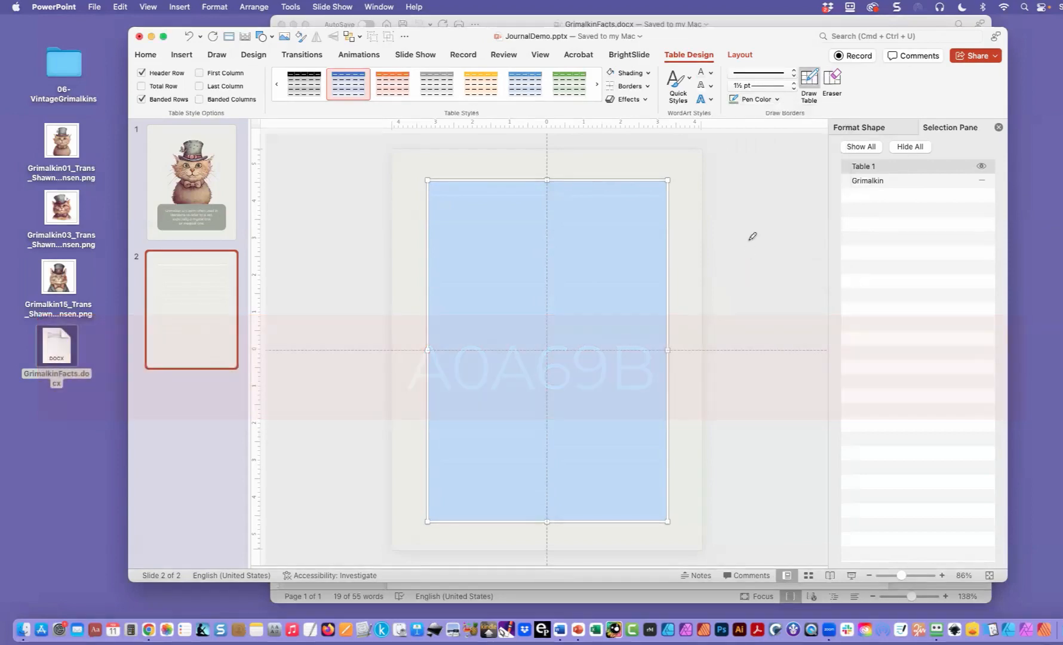
{"action": "left_click", "coordinate": [648, 86]}
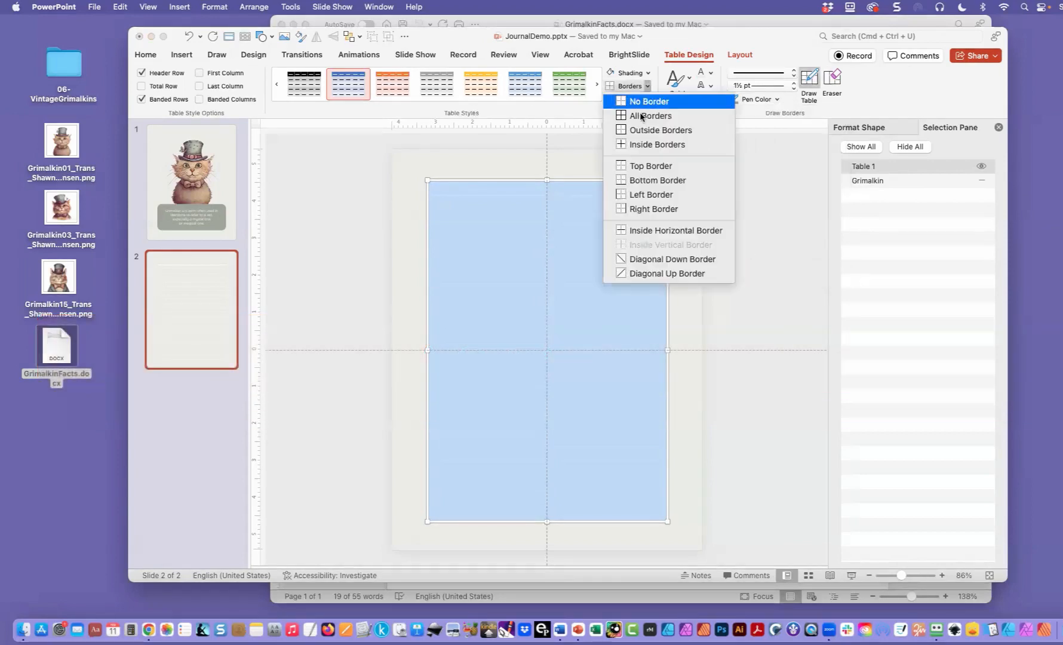
{"action": "left_click", "coordinate": [645, 146]}
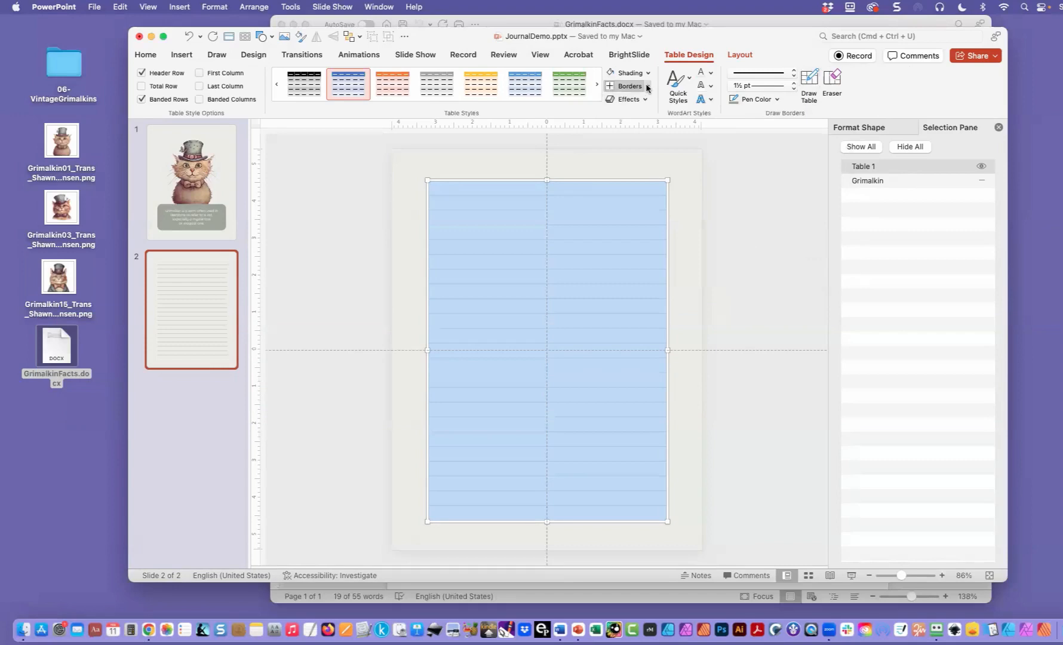
{"action": "left_click", "coordinate": [648, 87]}
{"action": "left_click", "coordinate": [654, 181]}
{"action": "left_click", "coordinate": [361, 261]}
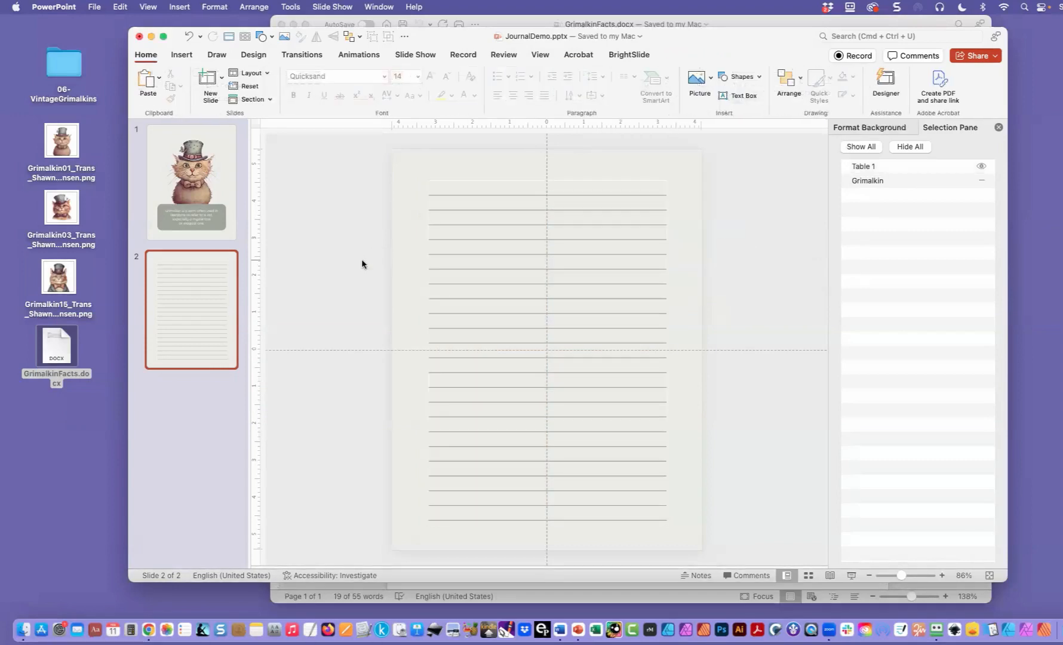
- Clear all borders from the whole table and reapply only the inside and bottom borders
{"action": "left_click", "coordinate": [449, 180]}
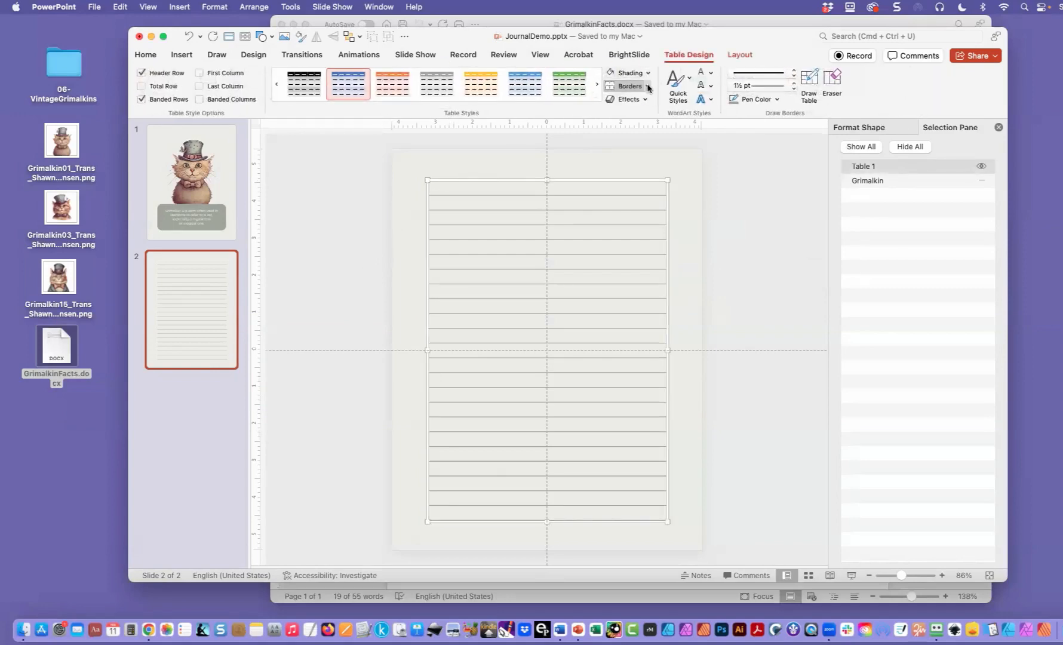
{"action": "left_click", "coordinate": [649, 86]}
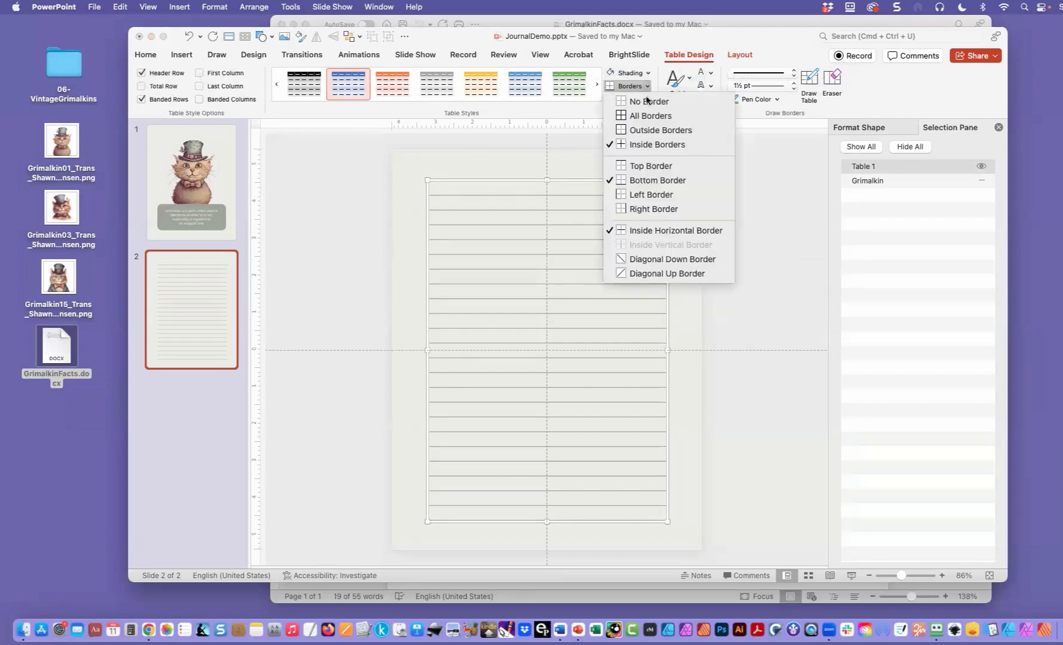
{"action": "left_click", "coordinate": [648, 103]}
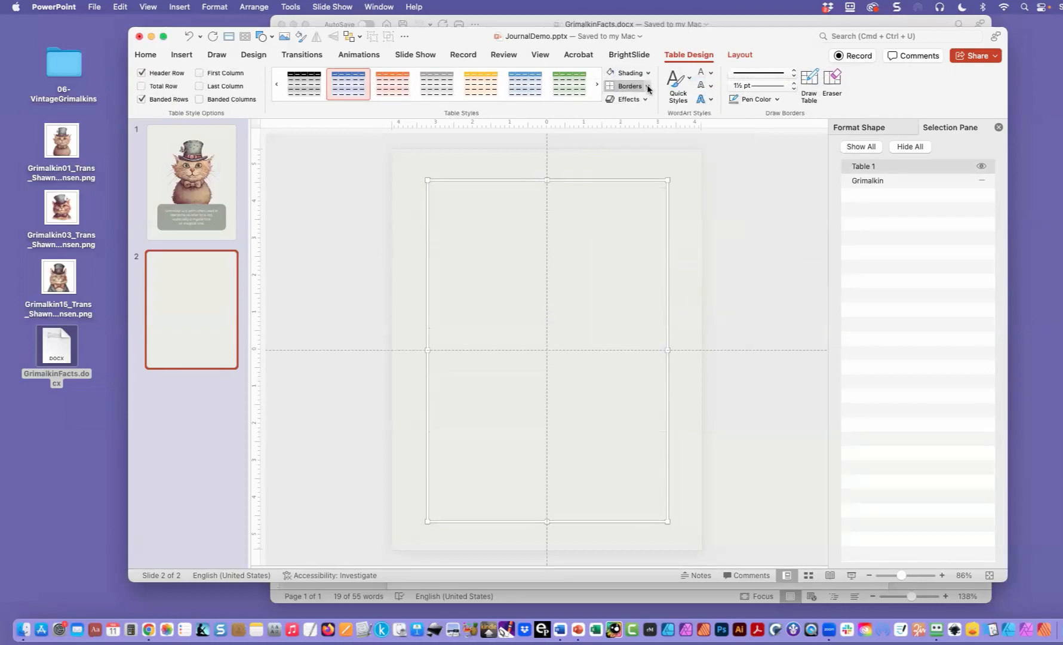
{"action": "left_click", "coordinate": [649, 87]}
{"action": "left_click", "coordinate": [650, 116]}
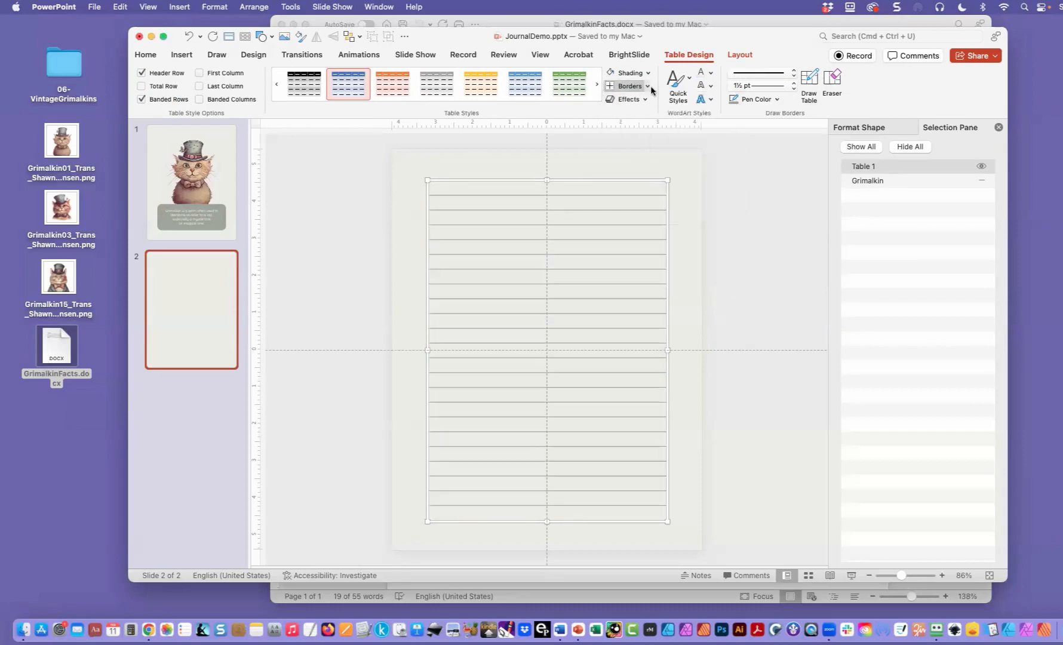
{"action": "left_click", "coordinate": [648, 88]}
{"action": "left_click", "coordinate": [654, 180]}
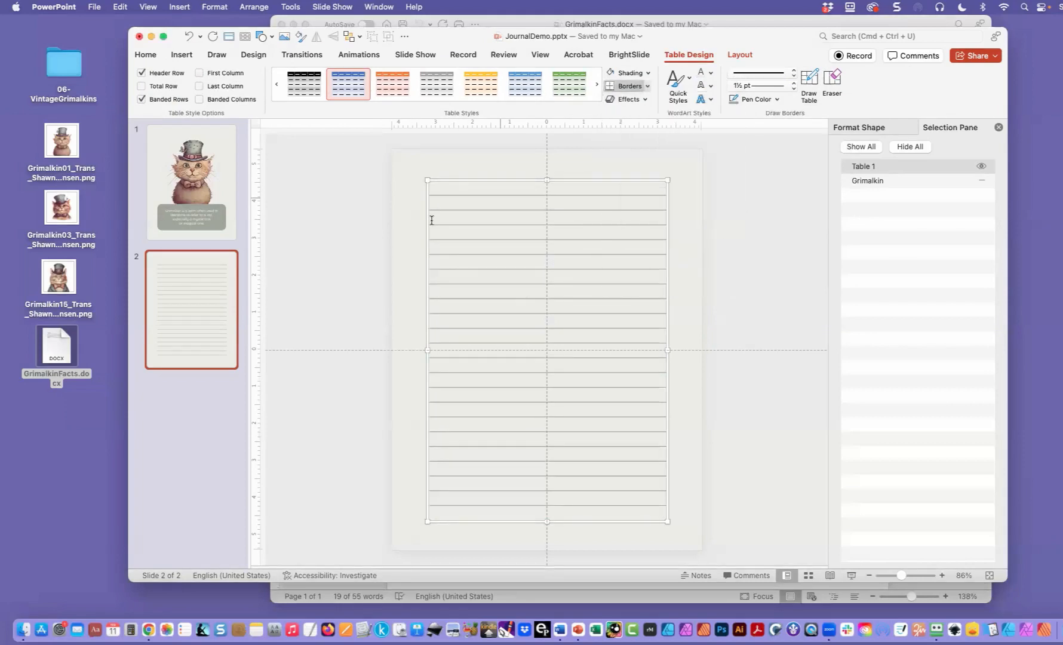
{"action": "left_click", "coordinate": [356, 264]}
{"action": "left_click", "coordinate": [444, 184]}
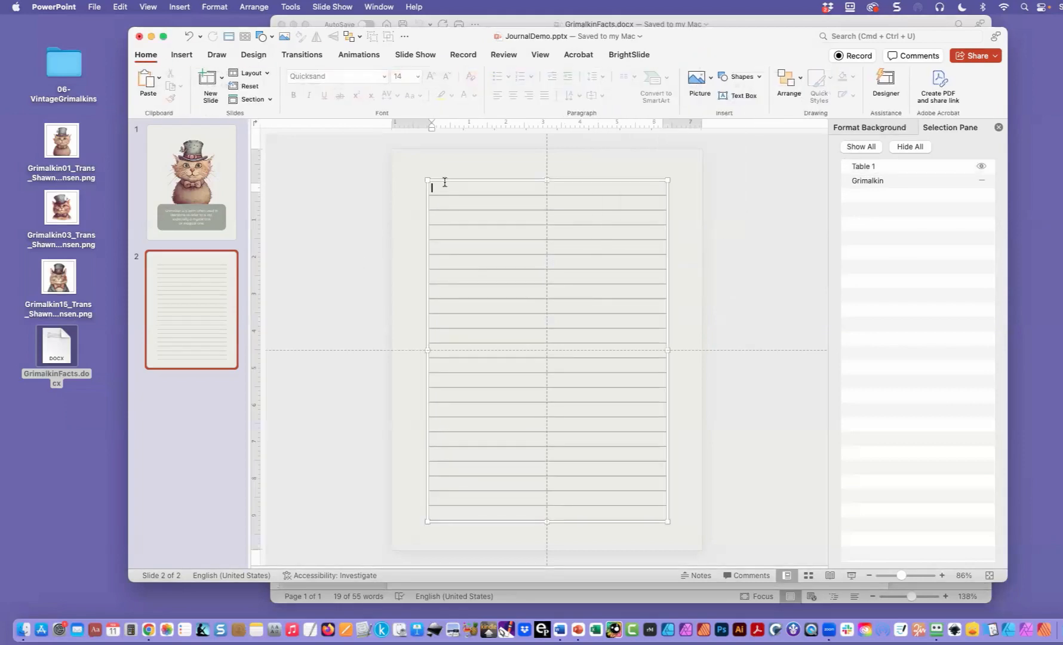
{"action": "left_click", "coordinate": [445, 180]}
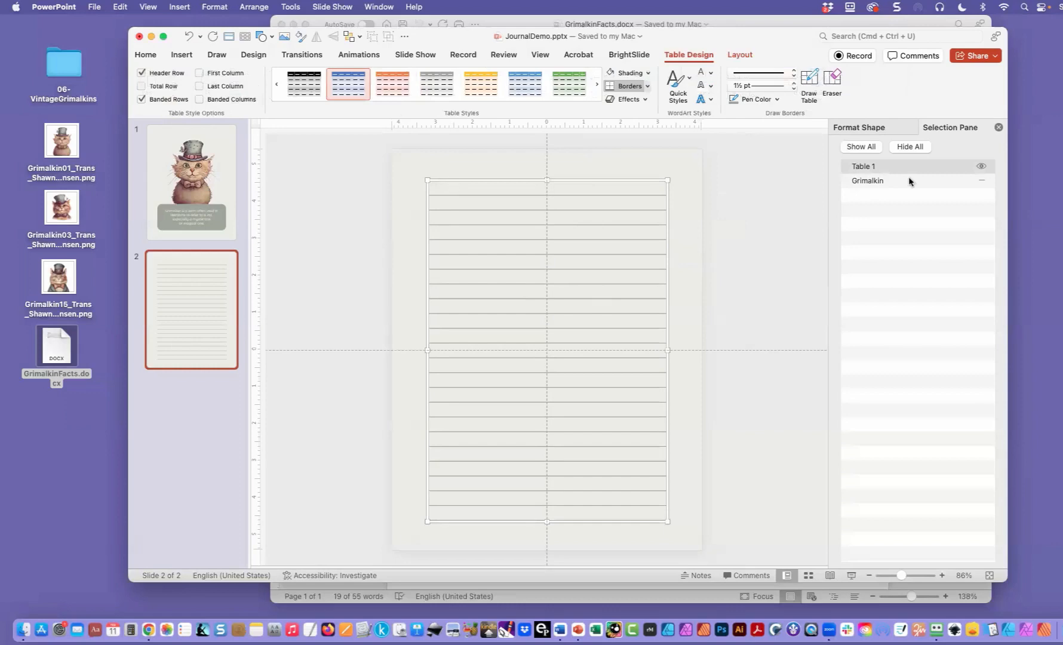
- Show the Grimalkin picture on slide 2 and rename the table object as Writing Space
{"action": "left_click", "coordinate": [981, 181]}
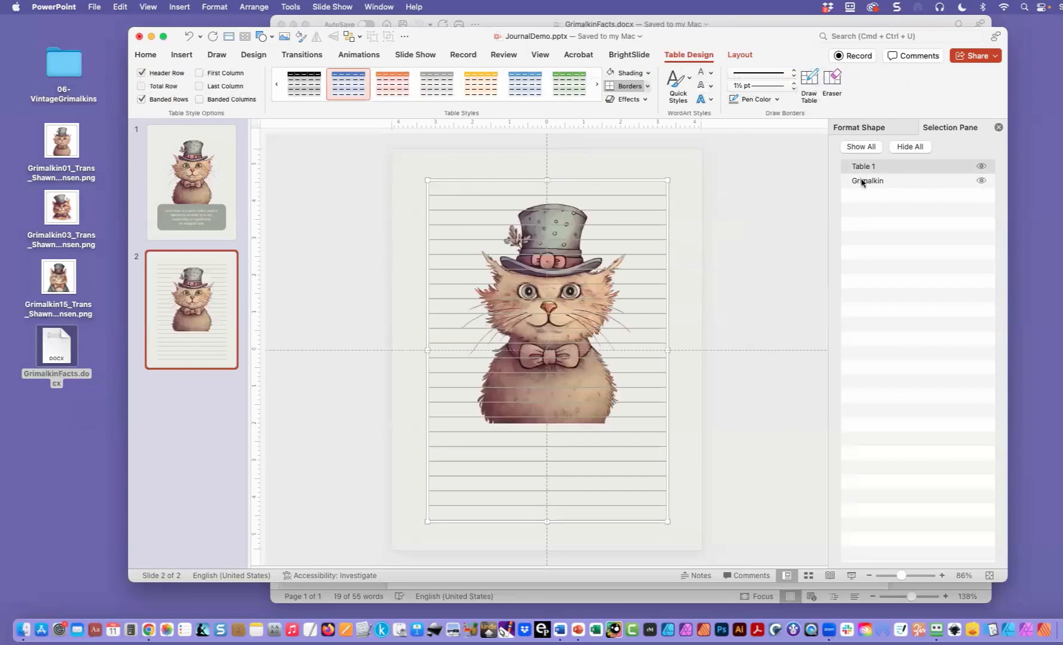
{"action": "double_click", "coordinate": [875, 168]}
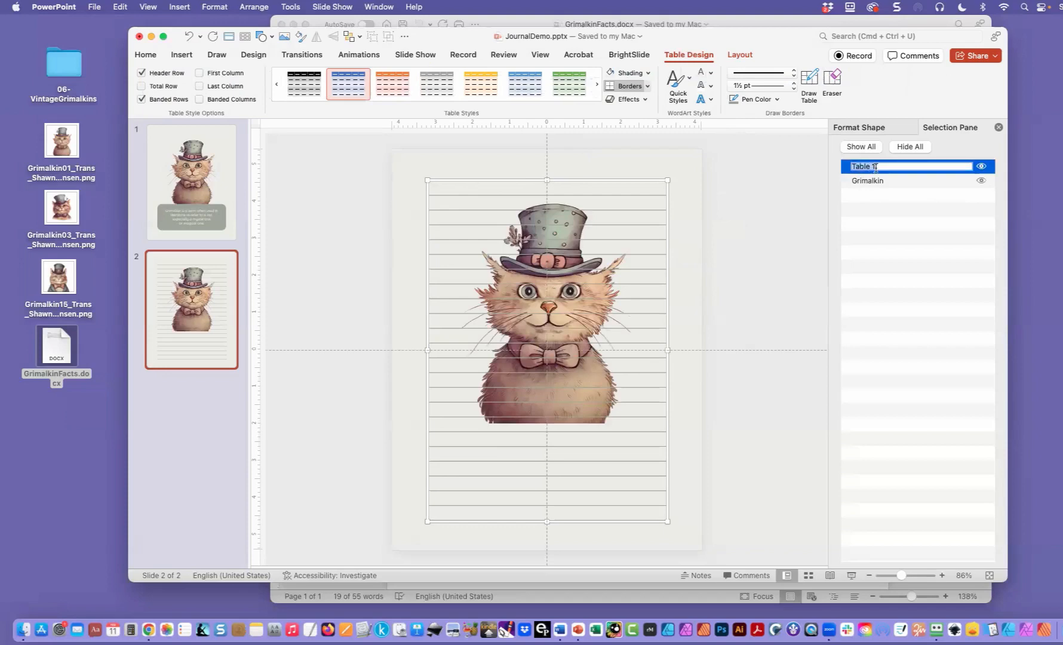
{"action": "type", "text": "Writing SPace"}
{"action": "key", "text": "Return"}
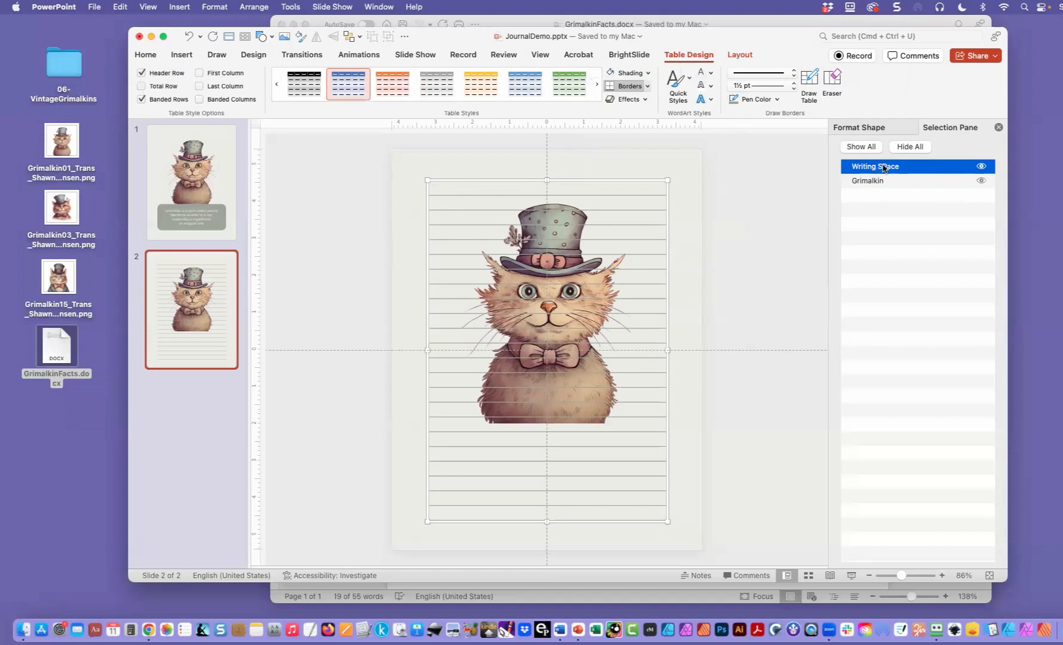
{"action": "double_click", "coordinate": [883, 168]}
{"action": "left_click", "coordinate": [886, 168]}
{"action": "key", "text": "BackSpace"}
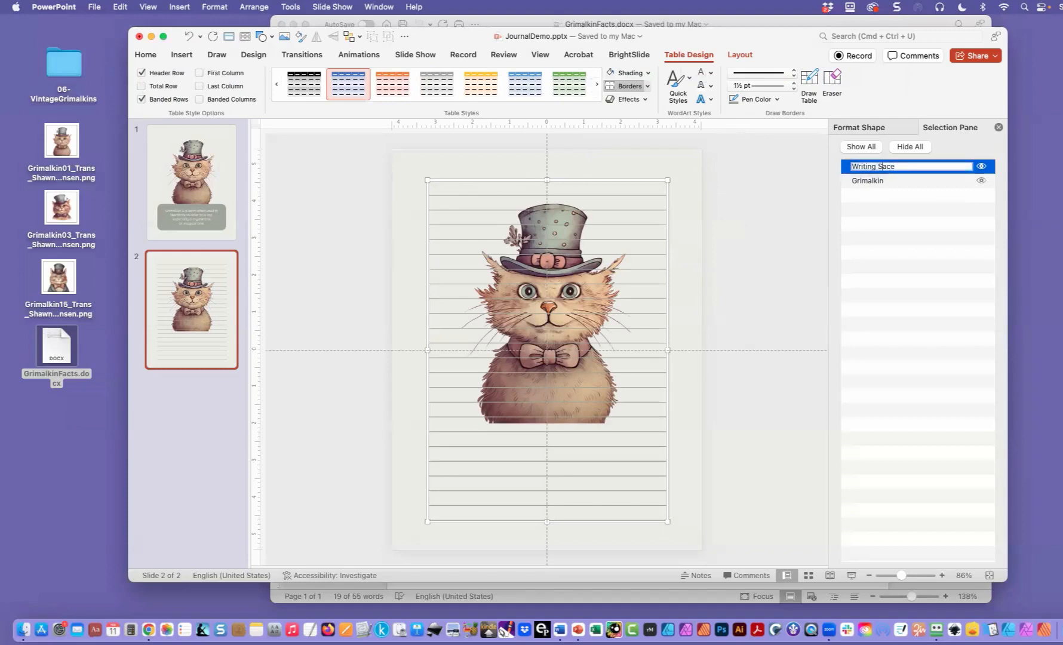
{"action": "type", "text": "p"}
{"action": "key", "text": "Return"}
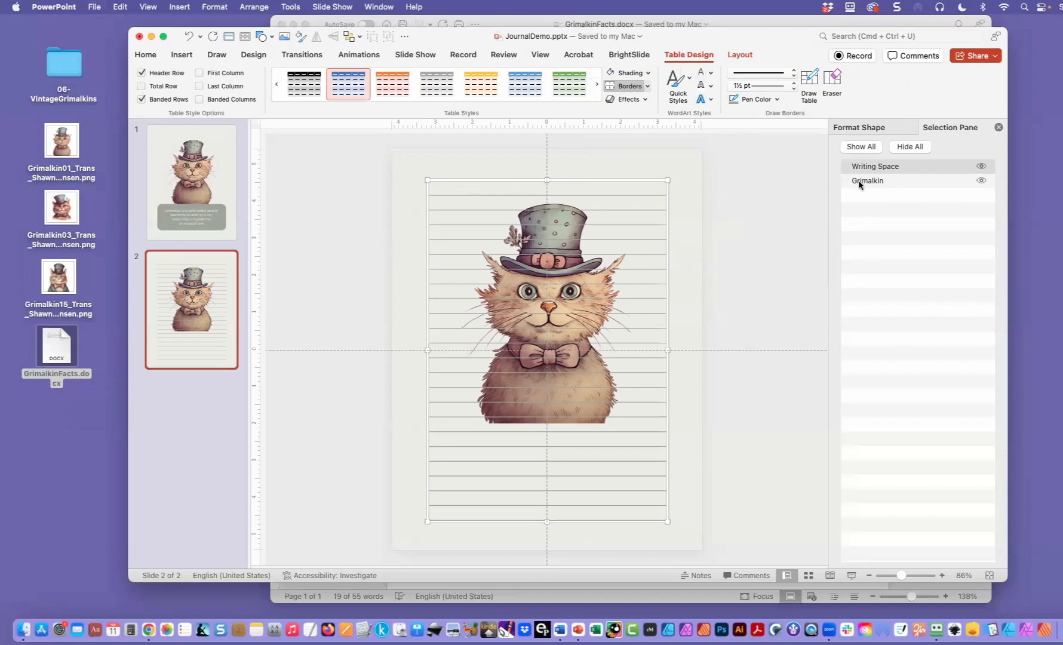
- Set the Grimalkin picture's transparency to 50% and move it to the lower right of the page, beneath the writing lines
{"action": "left_click", "coordinate": [860, 182]}
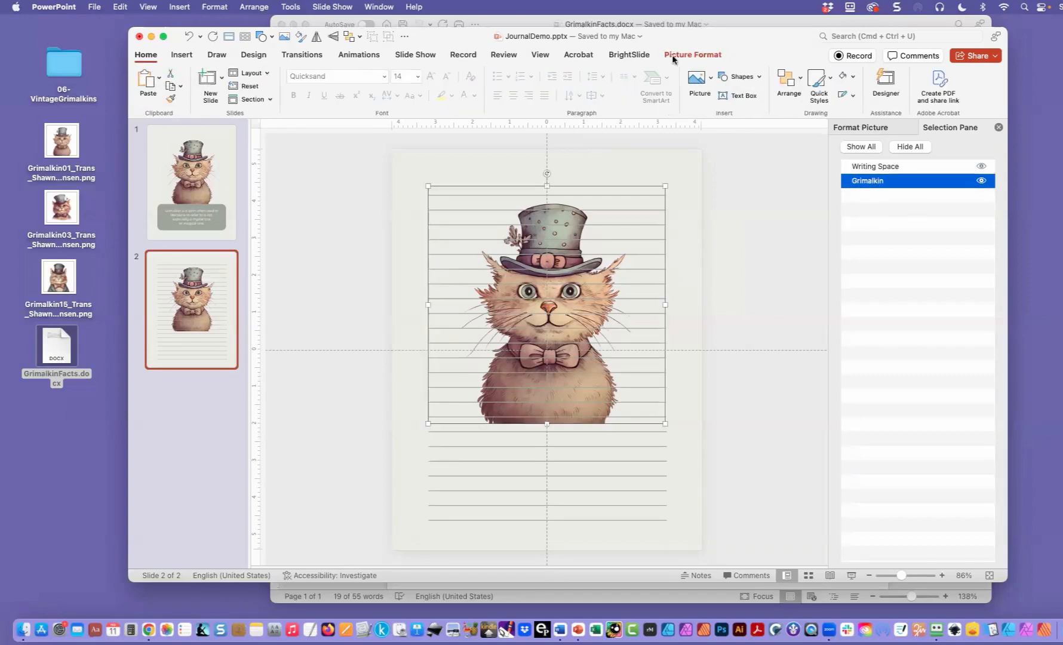
{"action": "left_click", "coordinate": [691, 55]}
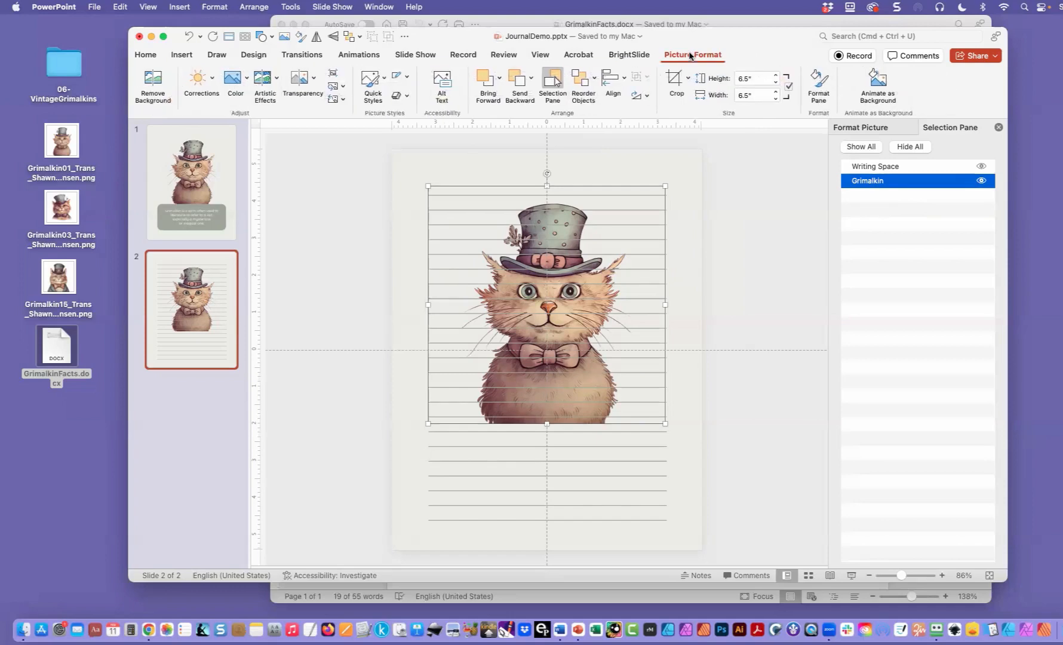
{"action": "left_click", "coordinate": [317, 82]}
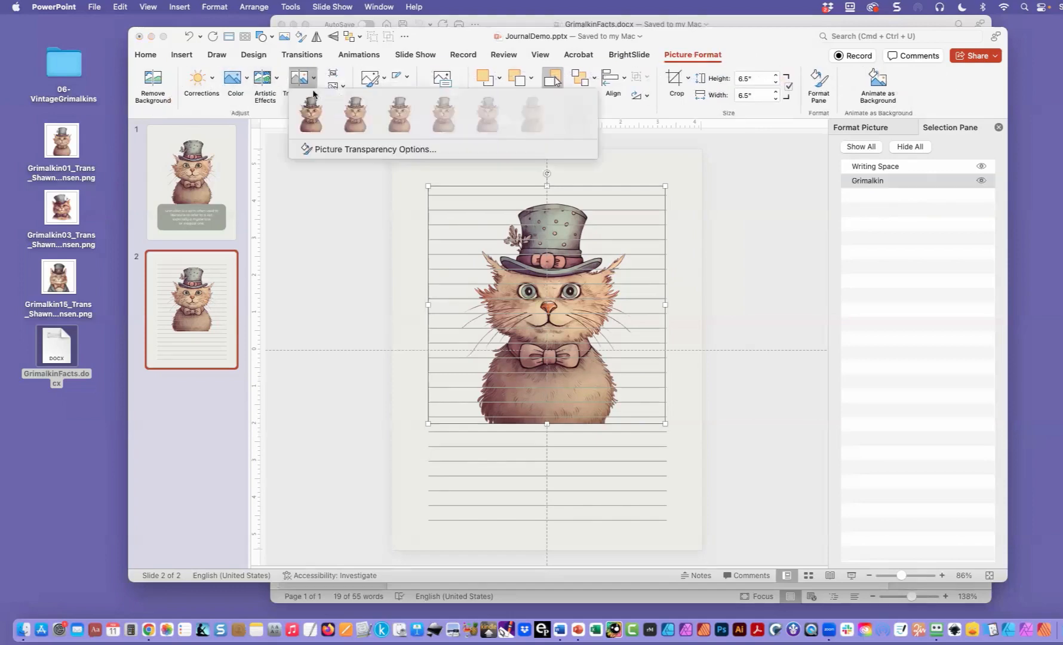
{"action": "left_click", "coordinate": [329, 153]}
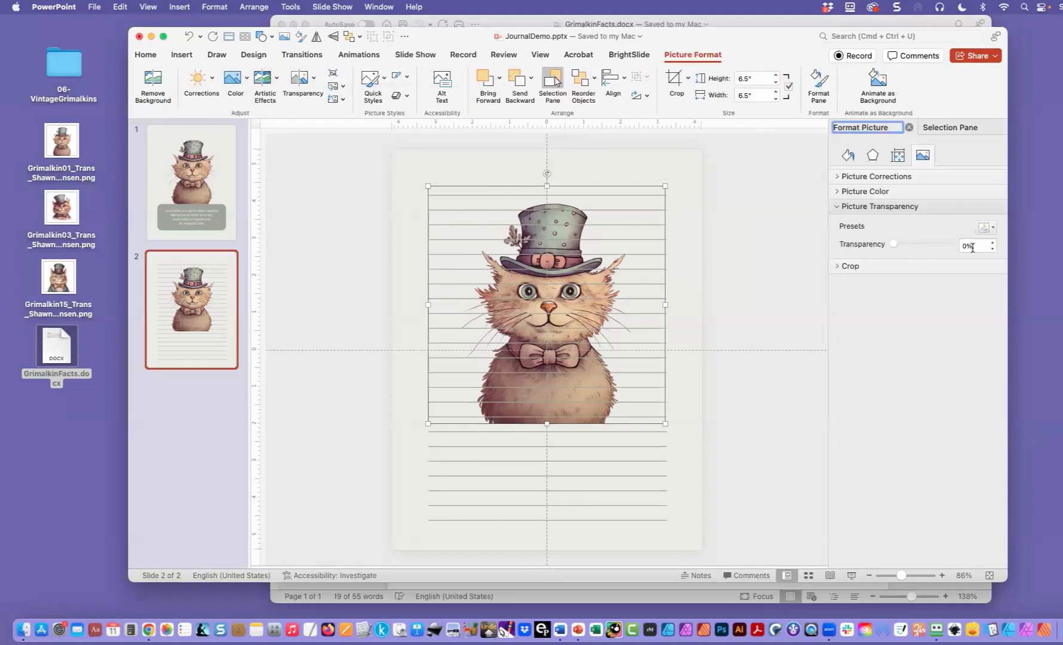
{"action": "left_click", "coordinate": [960, 246]}
{"action": "type", "text": "50"}
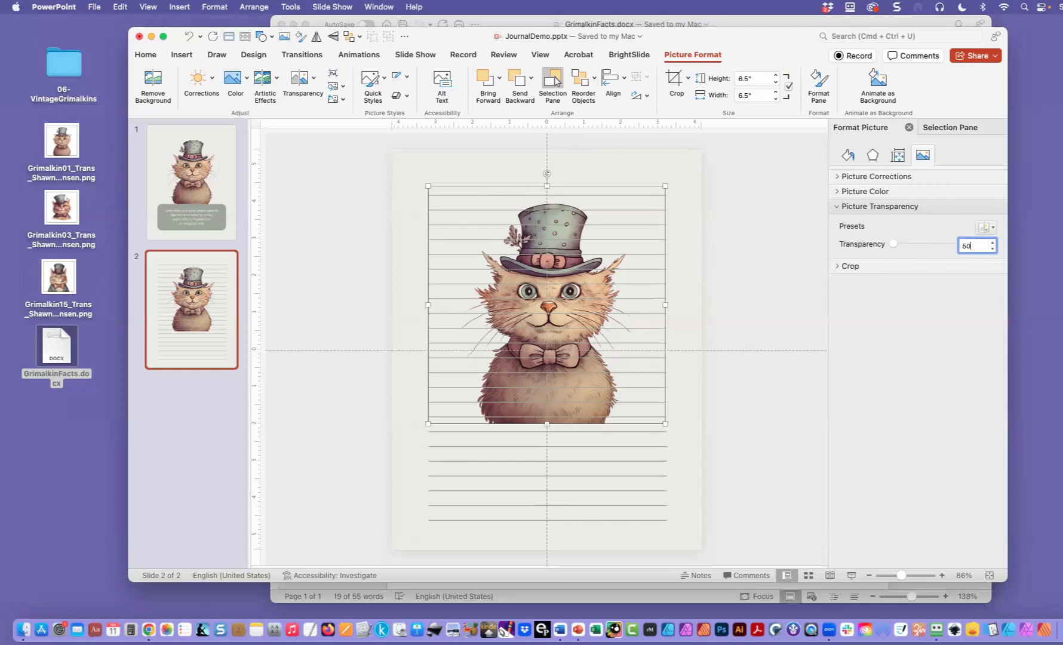
{"action": "key", "text": "Return"}
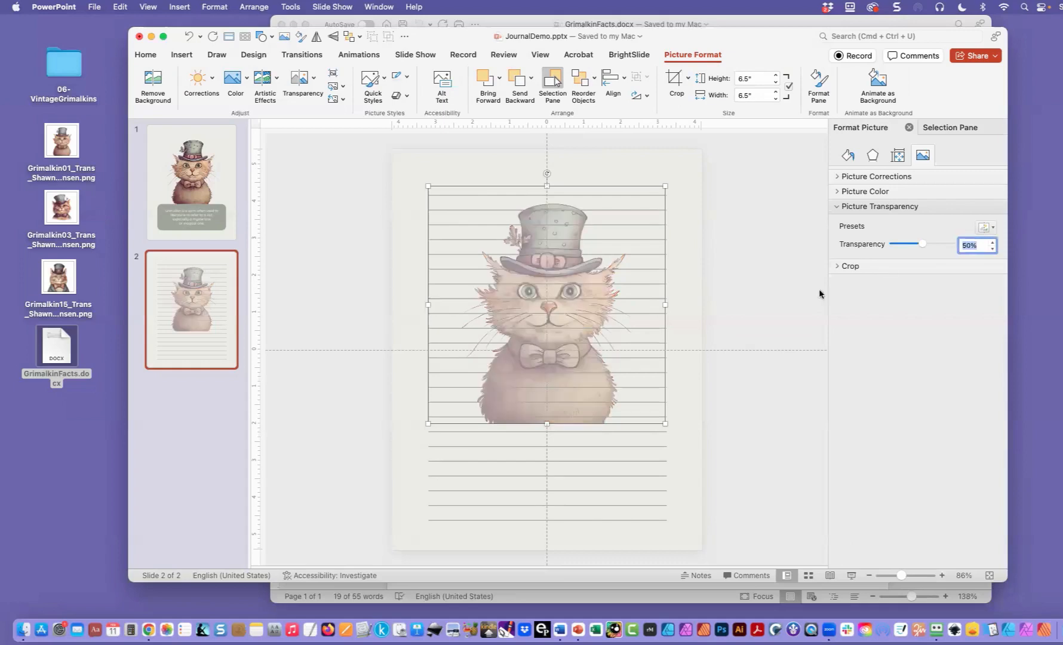
{"action": "left_click_drag", "start_coordinate": [520, 185], "coordinate": [564, 279]}
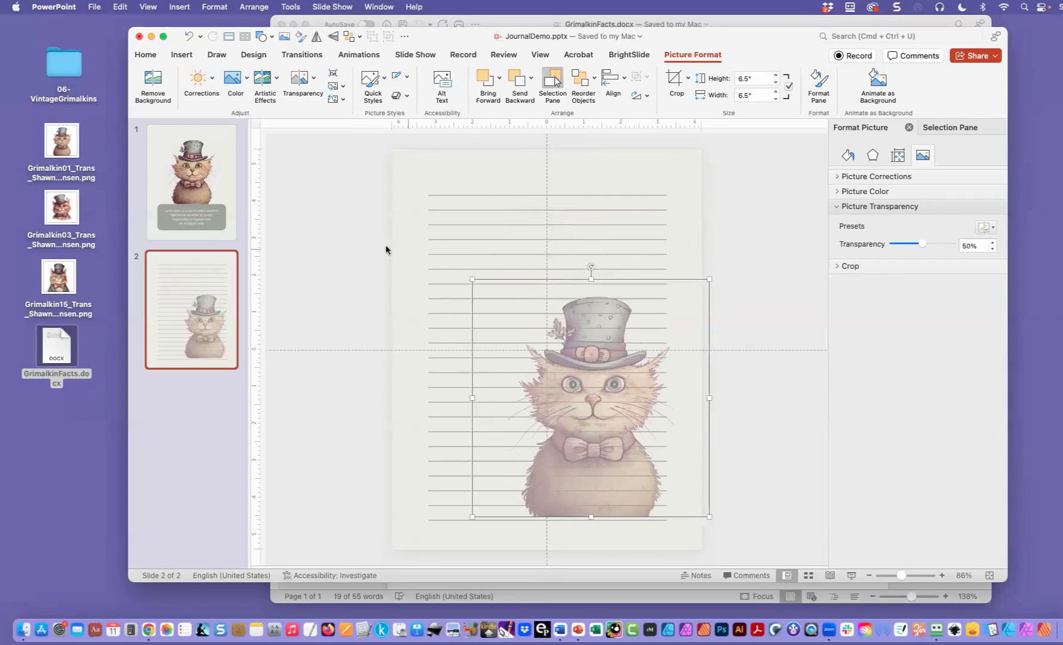
{"action": "left_click", "coordinate": [328, 241]}
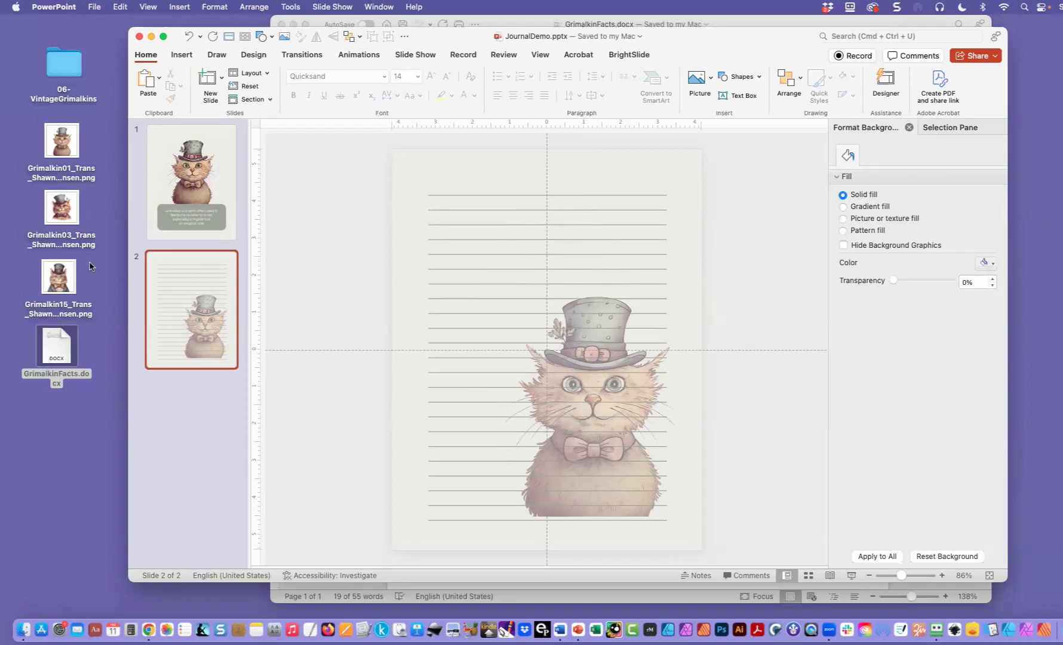
- Duplicate slides 1 and 2 together, and remove the duplicated pair
{"action": "left_click", "coordinate": [179, 192], "text": "shift"}
{"action": "right_click", "coordinate": [180, 193]}
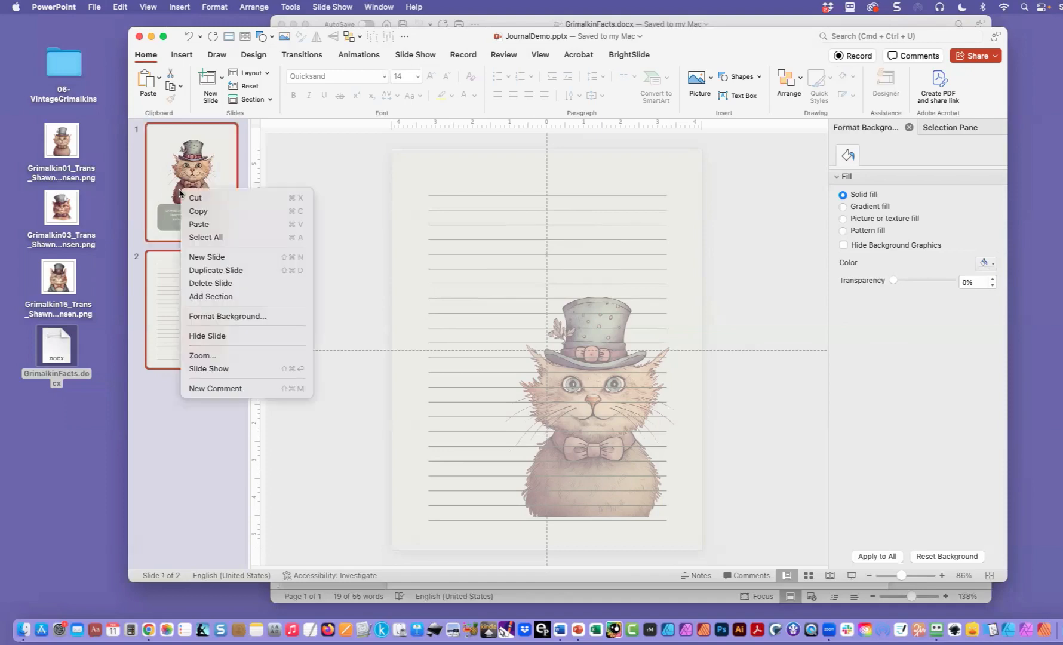
{"action": "left_click", "coordinate": [197, 272]}
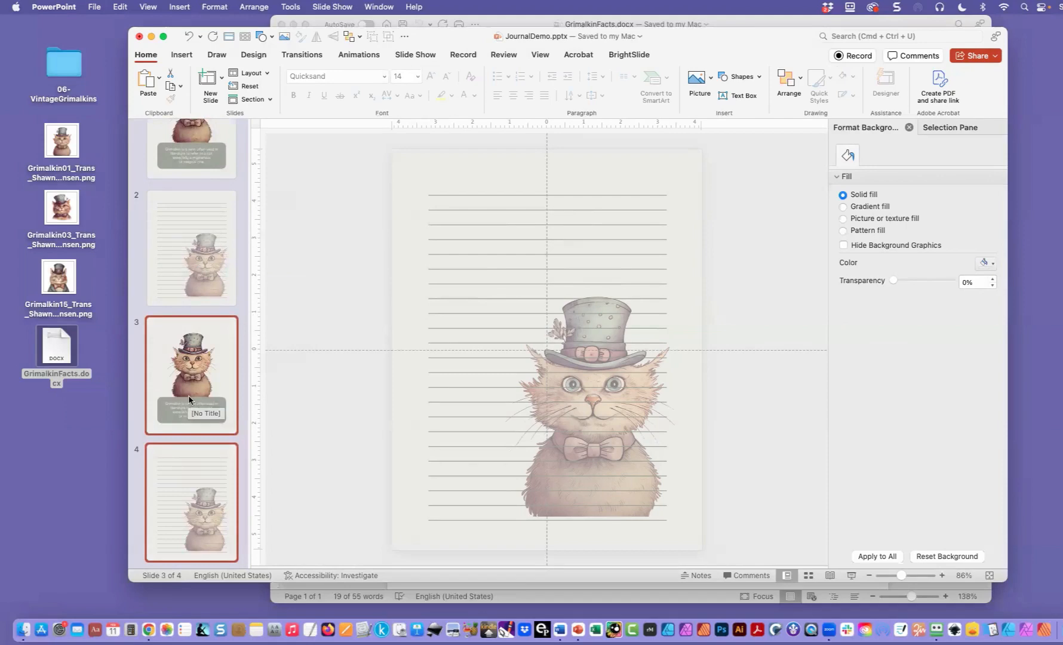
{"action": "key", "text": "Delete"}
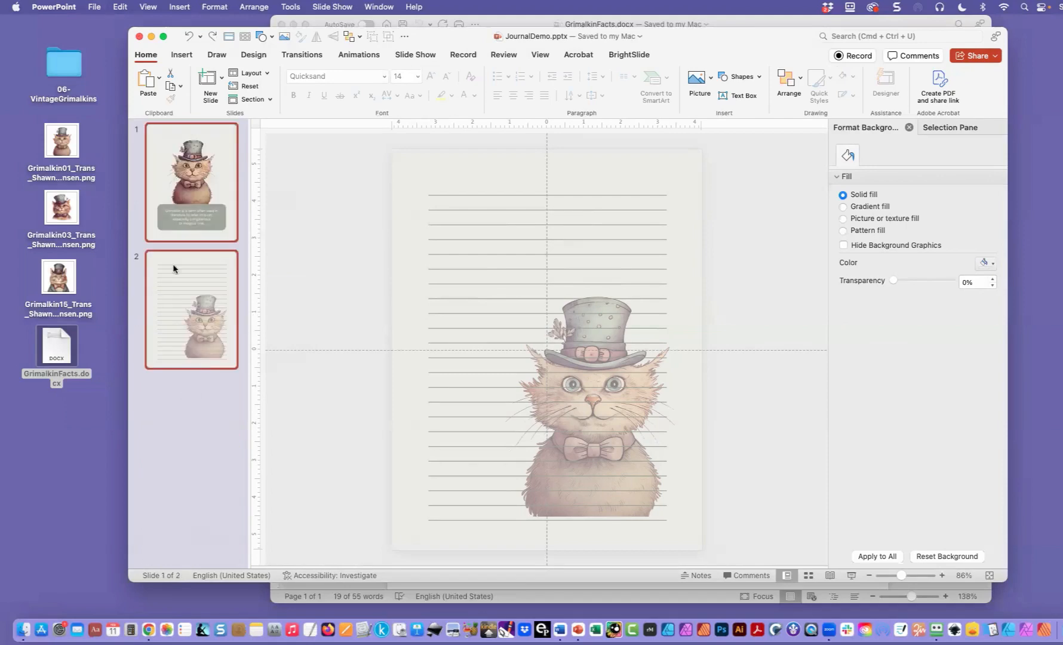
- Copy slides 1 and 2 together, paste them after slide 2, and undo the paste
{"action": "right_click", "coordinate": [184, 225]}
{"action": "left_click", "coordinate": [200, 243]}
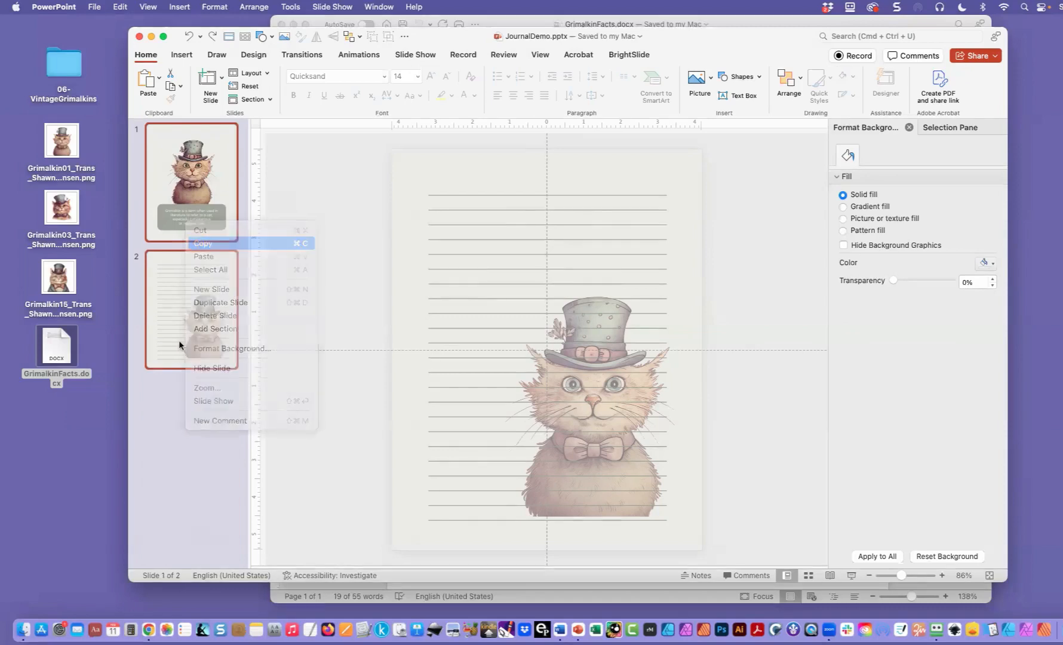
{"action": "left_click", "coordinate": [178, 372]}
{"action": "key", "text": "super+v"}
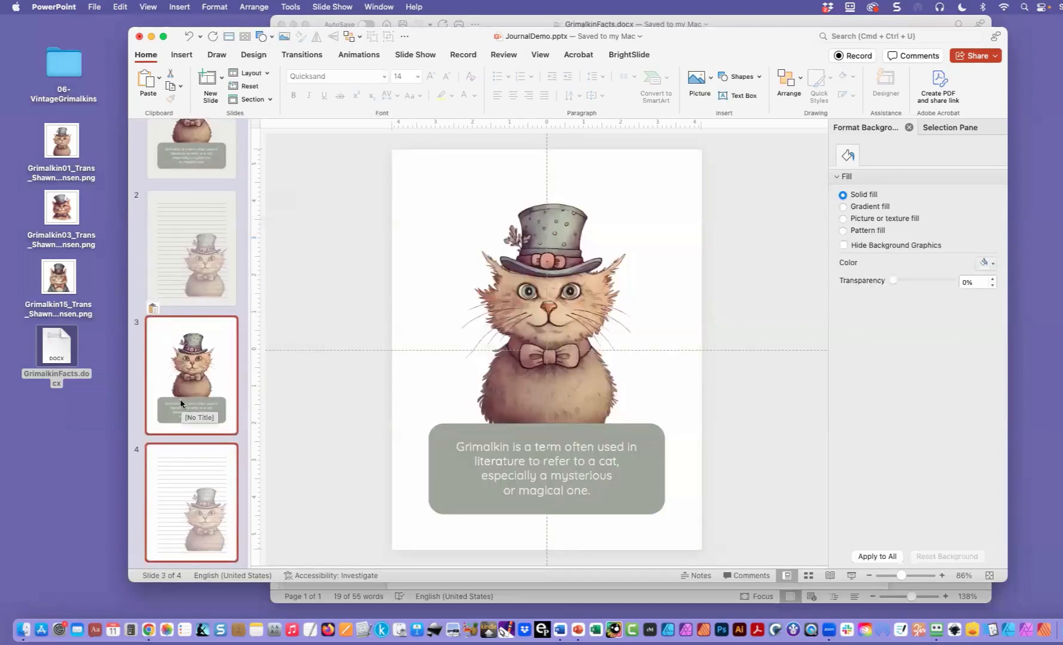
{"action": "key", "text": "super+z"}
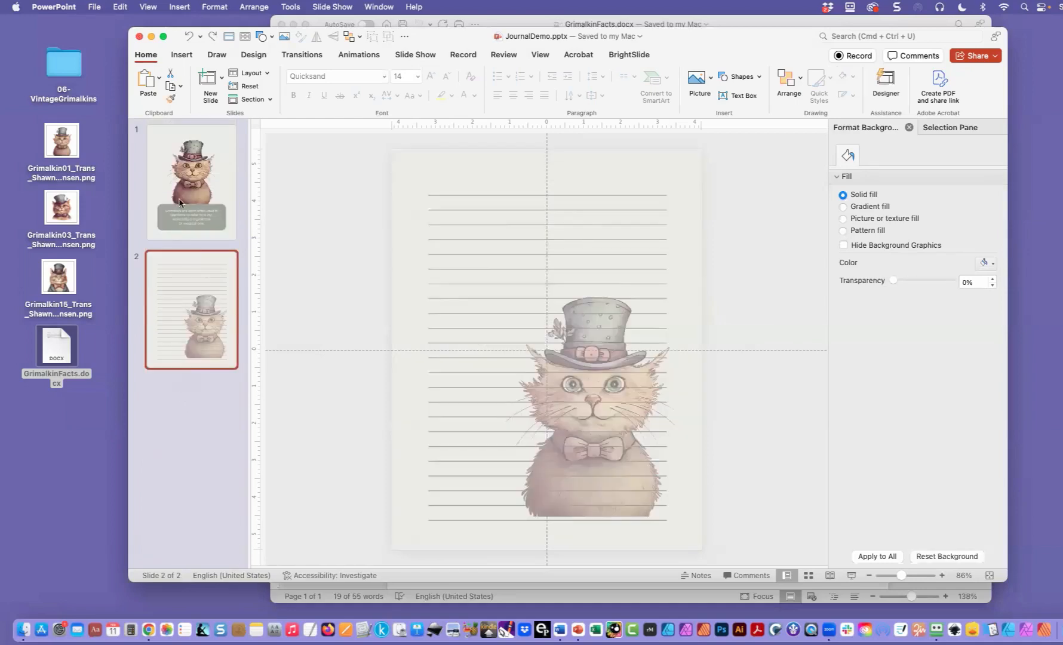
- Duplicate slides 1 and 2 together as a new pair of journal pages
{"action": "left_click", "coordinate": [181, 203], "text": "shift"}
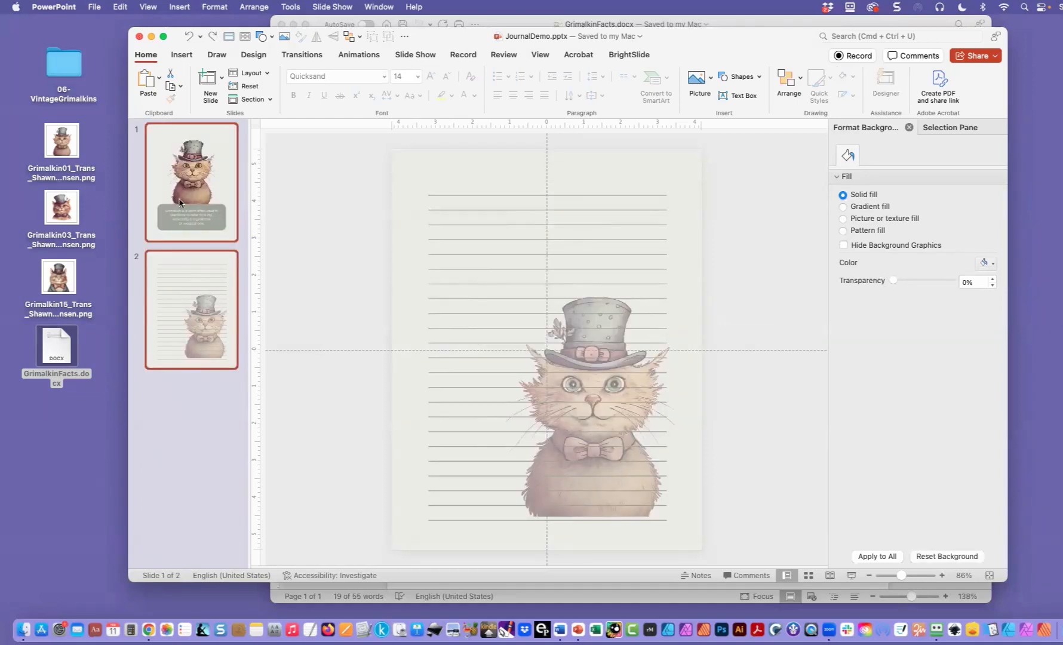
{"action": "right_click", "coordinate": [180, 203]}
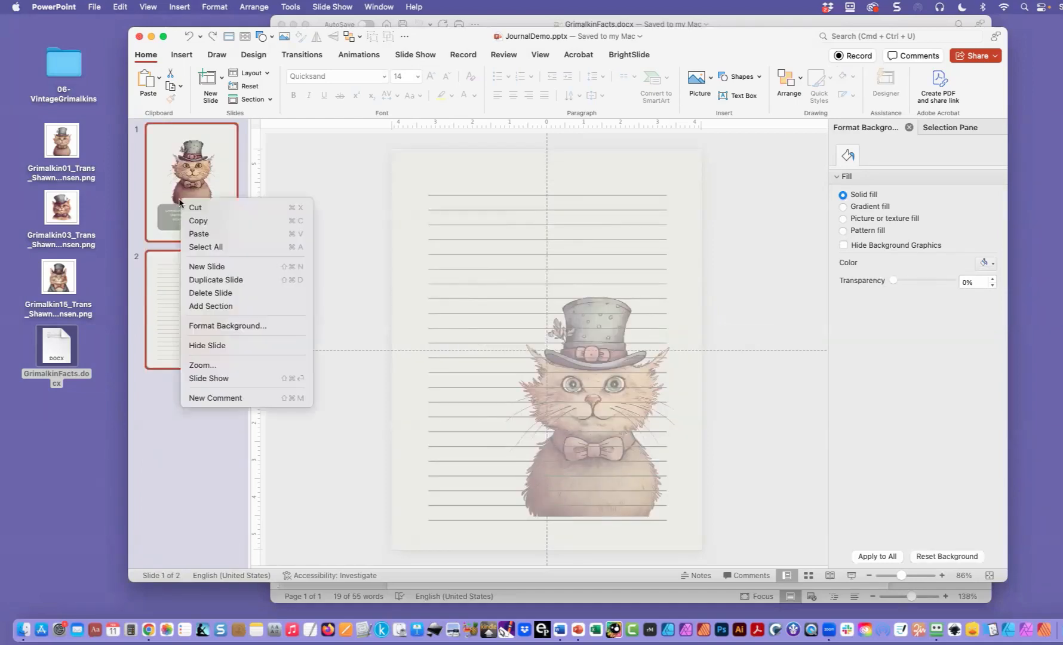
{"action": "left_click", "coordinate": [203, 280]}
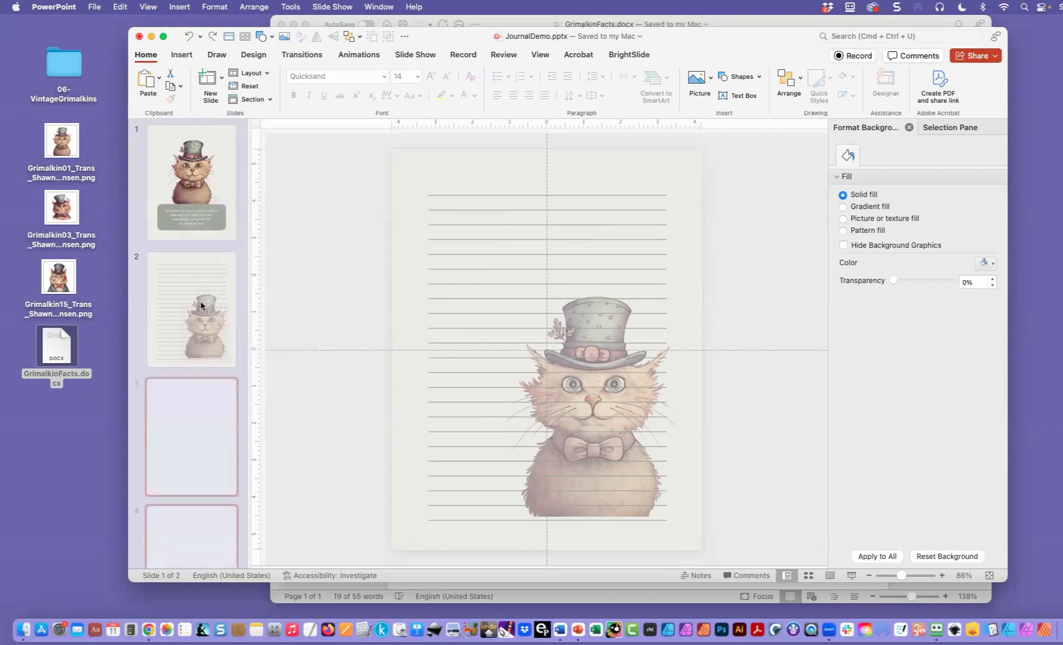
- Replace the cat picture on slide 3 with the Grimalkin03 PNG file from the Desktop
{"action": "left_click", "coordinate": [178, 391]}
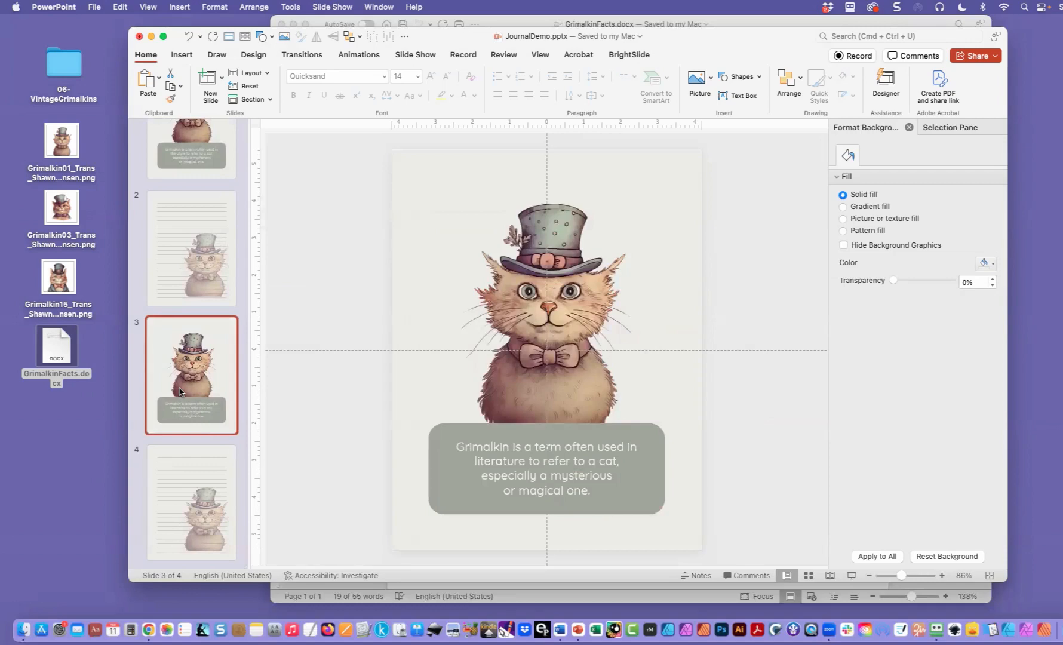
{"action": "left_click", "coordinate": [516, 300]}
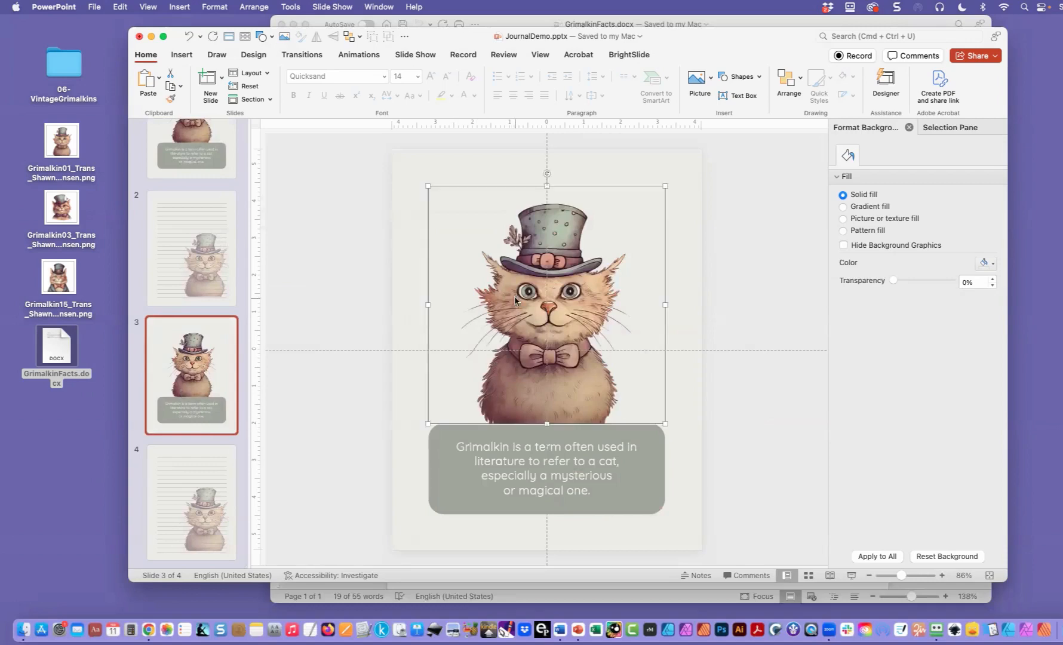
{"action": "right_click", "coordinate": [516, 300]}
{"action": "mouse_move", "coordinate": [657, 303]}
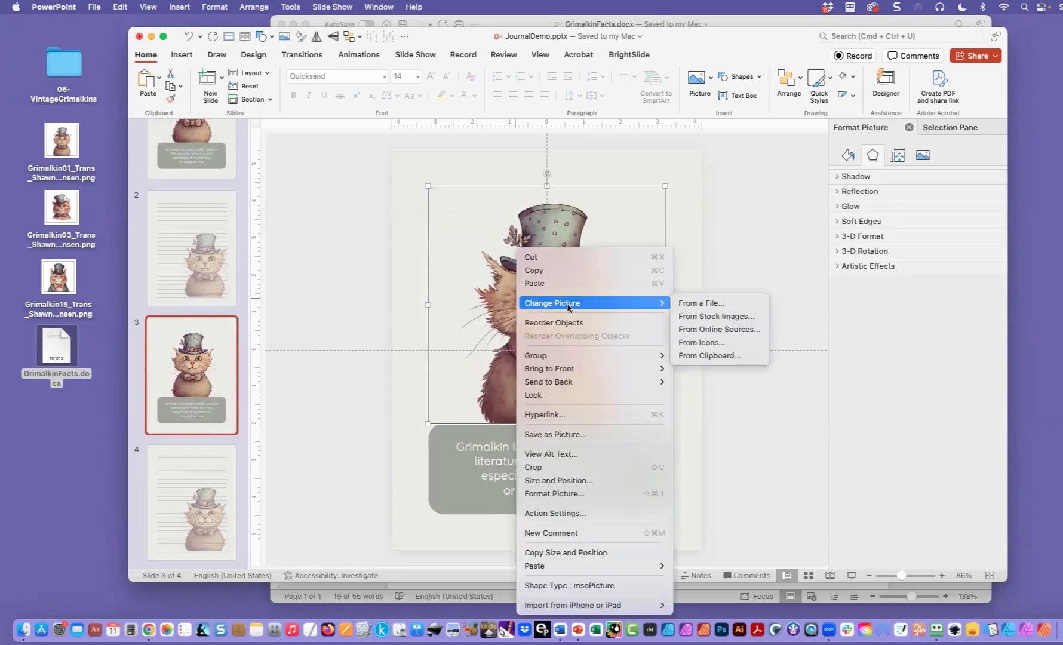
{"action": "left_click", "coordinate": [688, 304]}
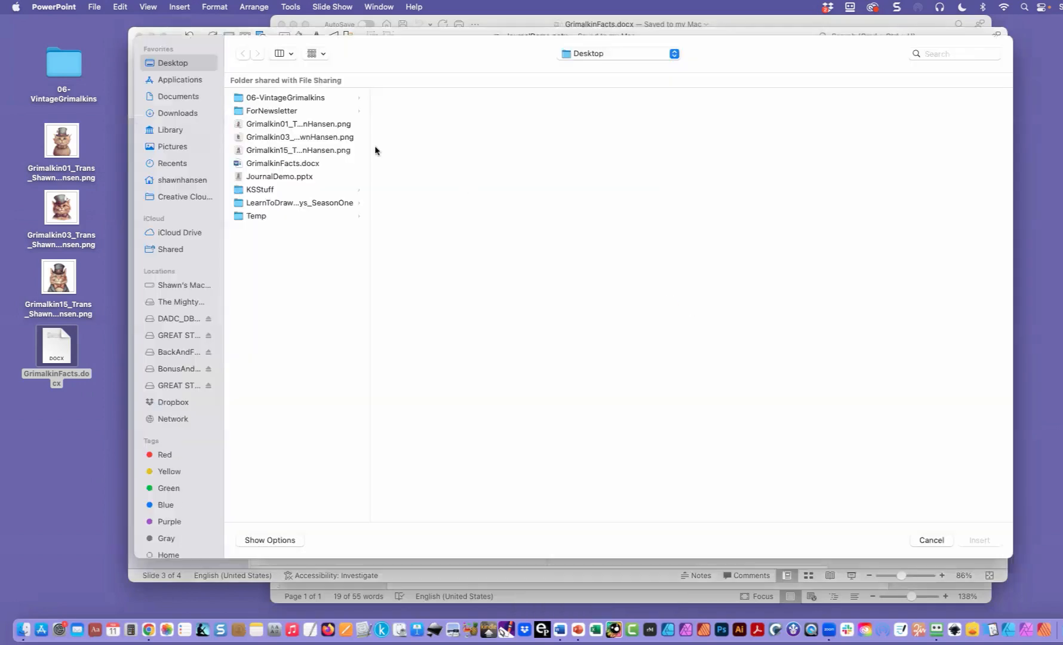
{"action": "double_click", "coordinate": [269, 137]}
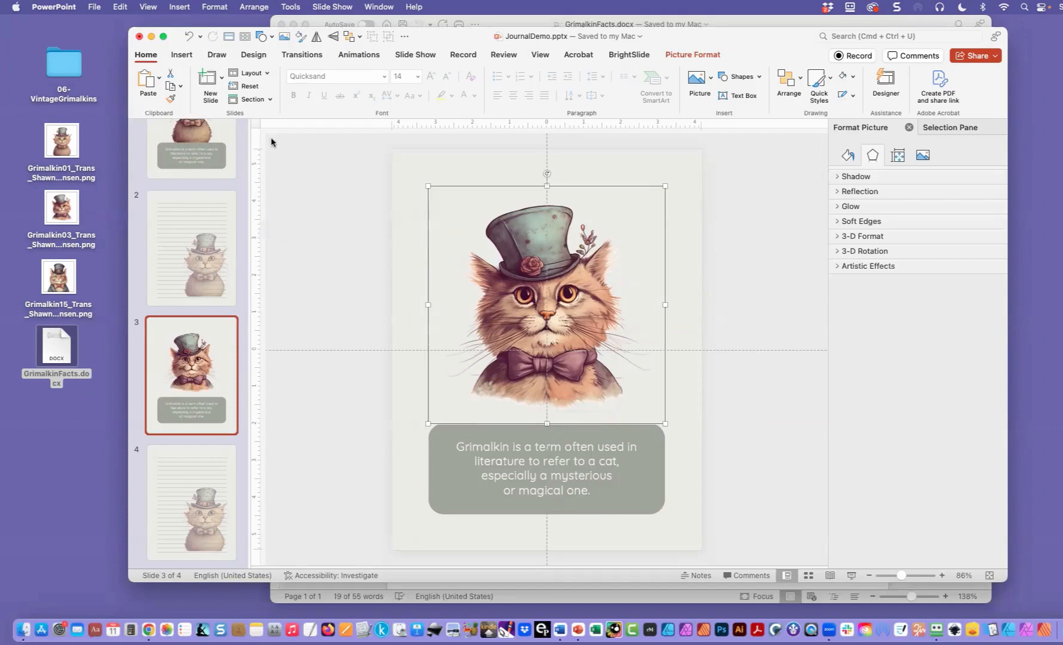
- Switch to GrimalkinFacts.docx in Word, copy the second fact about the origin of "grimalkin", and return to PowerPoint
{"action": "double_click", "coordinate": [53, 348]}
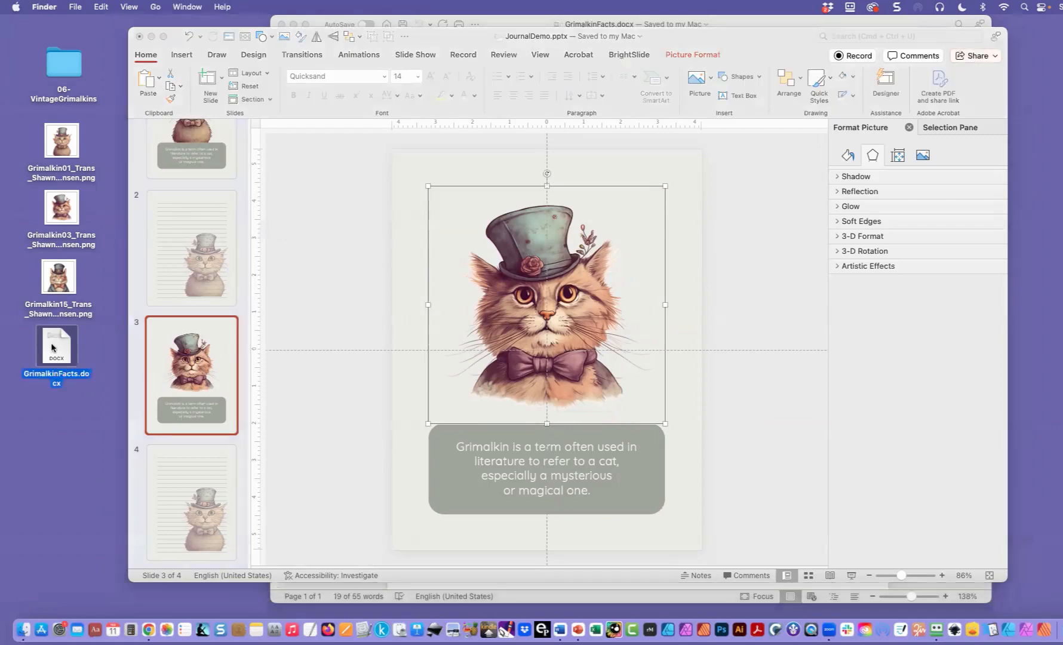
{"action": "triple_click", "coordinate": [465, 245]}
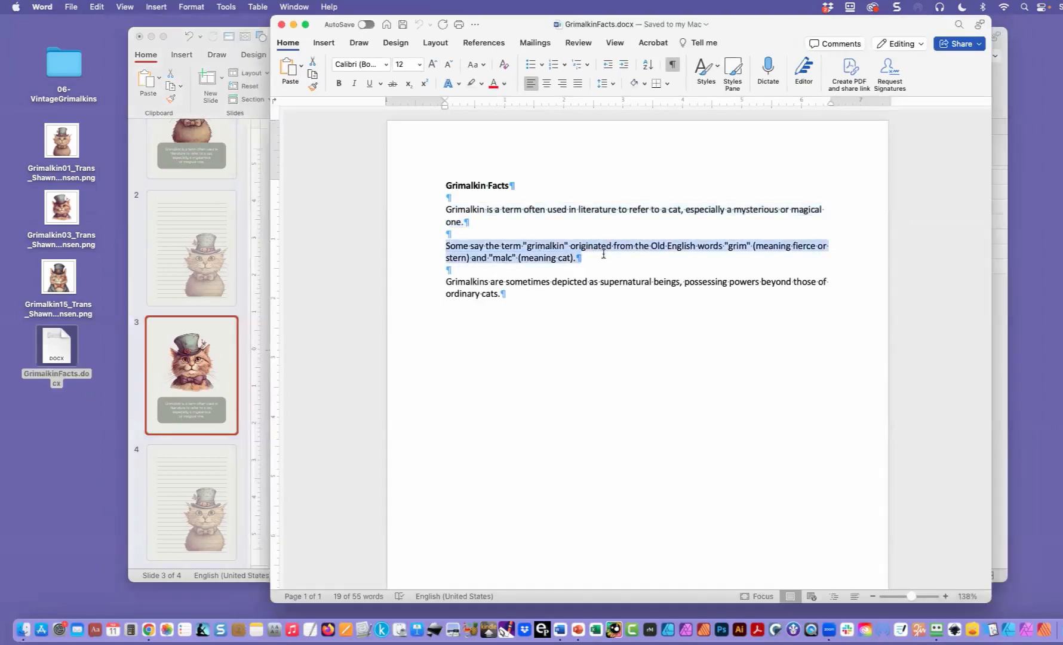
{"action": "left_click", "coordinate": [172, 342]}
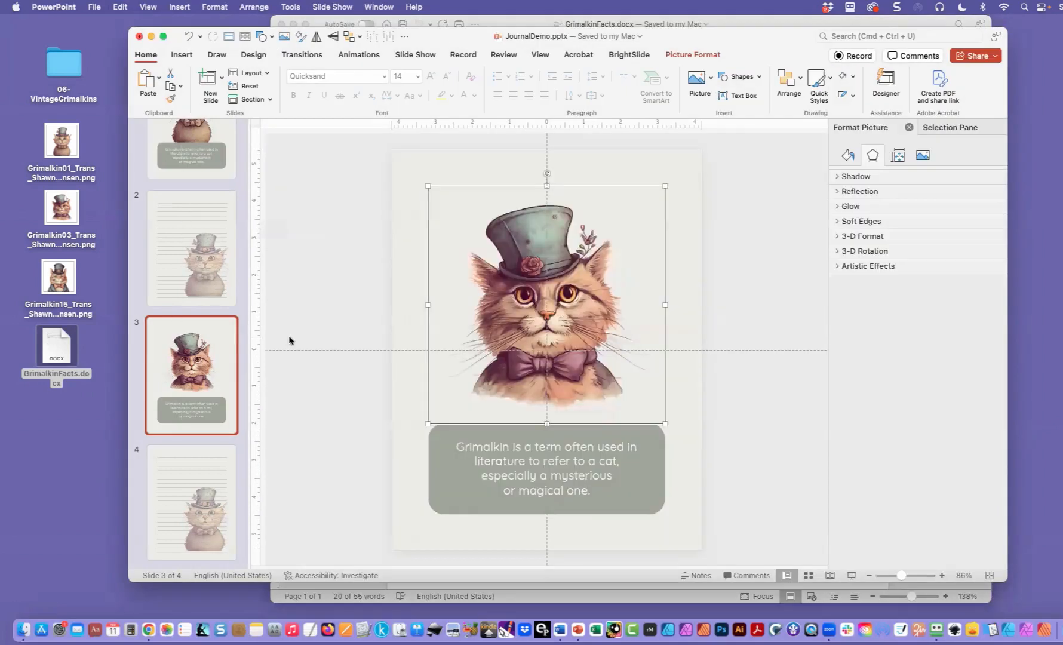
- Replace the fact text on slide 3 with the copied "Some say the term" fact, matching the existing formatting
{"action": "left_click", "coordinate": [457, 447]}
{"action": "left_click_drag", "start_coordinate": [484, 449], "coordinate": [592, 491]}
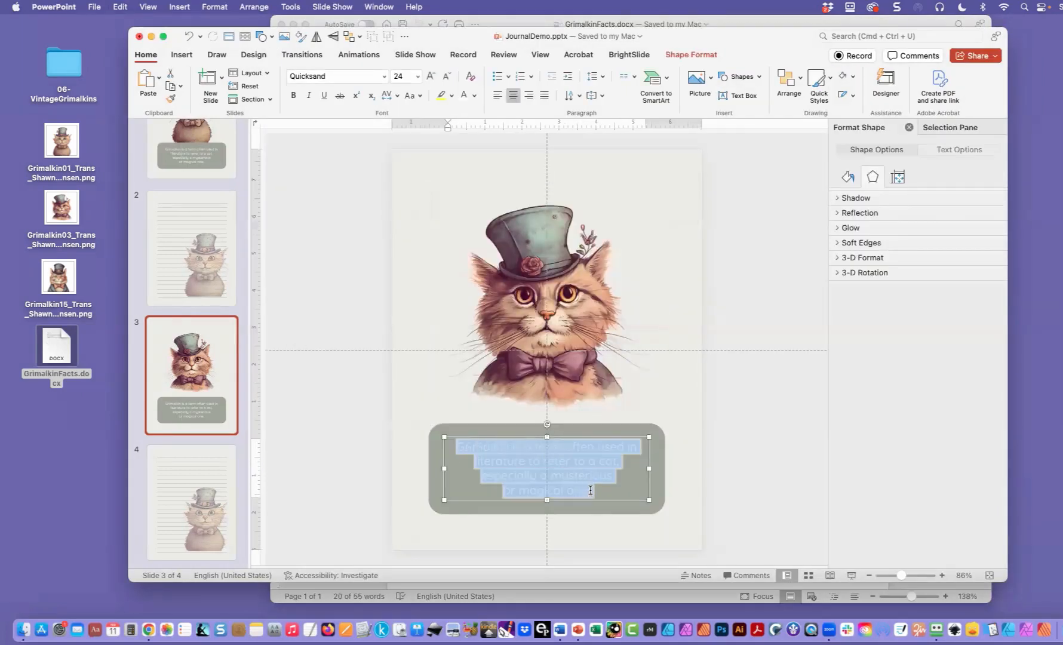
{"action": "left_click", "coordinate": [125, 7]}
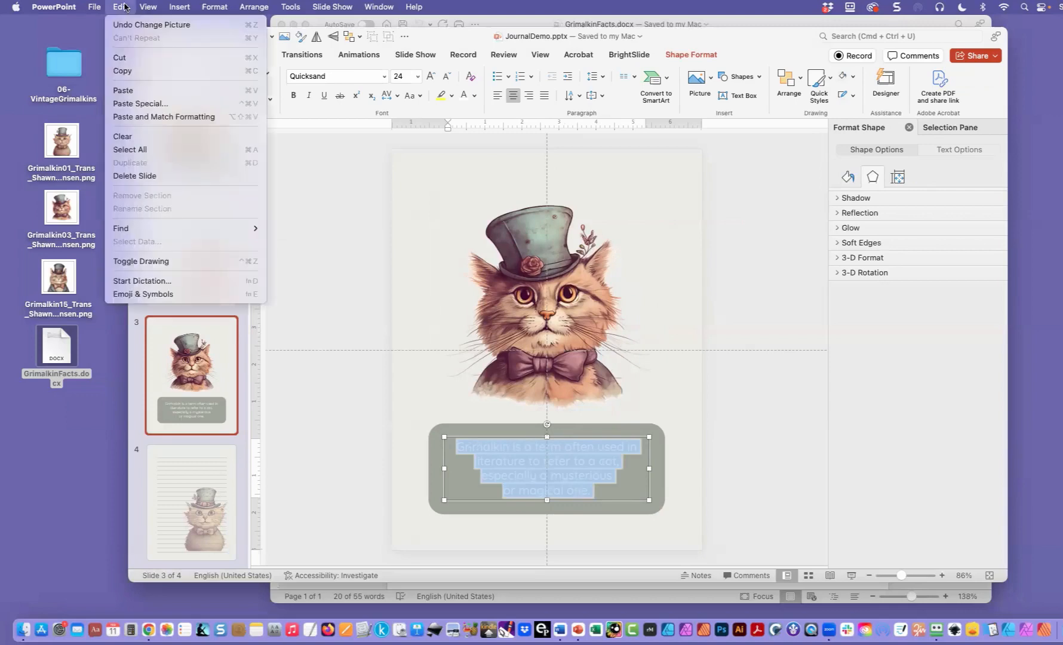
{"action": "left_click", "coordinate": [153, 119]}
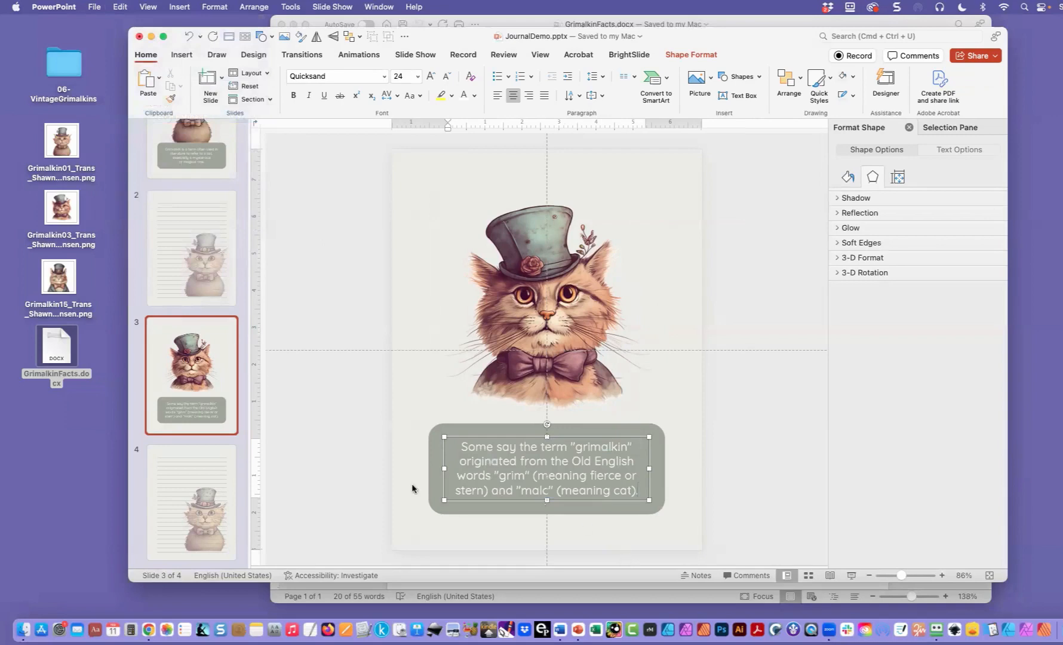
{"action": "left_click", "coordinate": [359, 469]}
{"action": "left_click", "coordinate": [520, 436]}
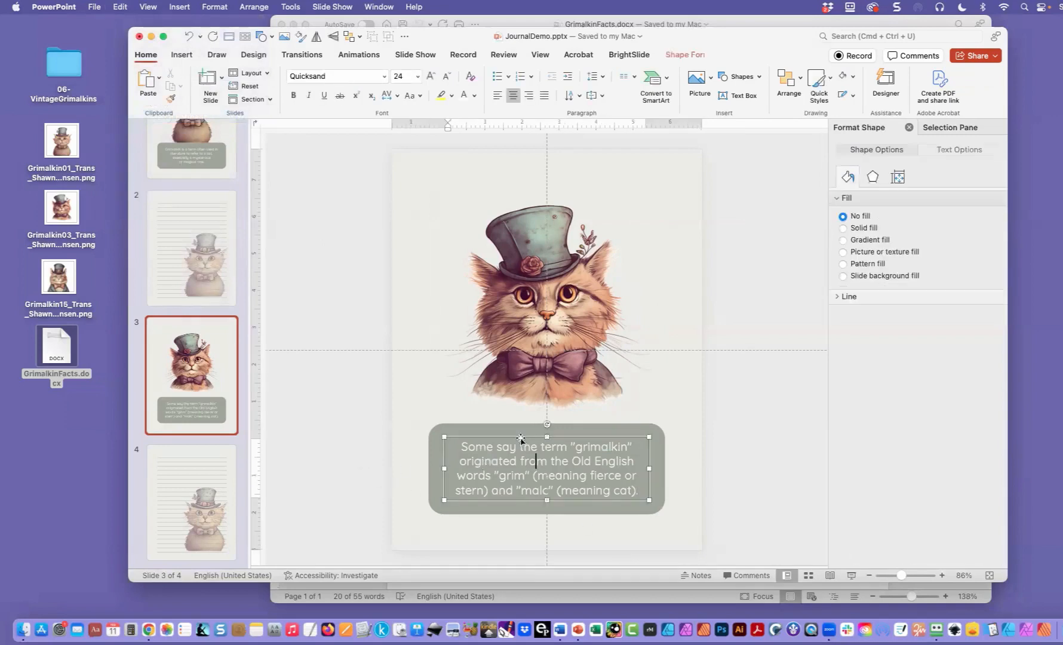
{"action": "left_click_drag", "start_coordinate": [519, 435], "coordinate": [519, 433]}
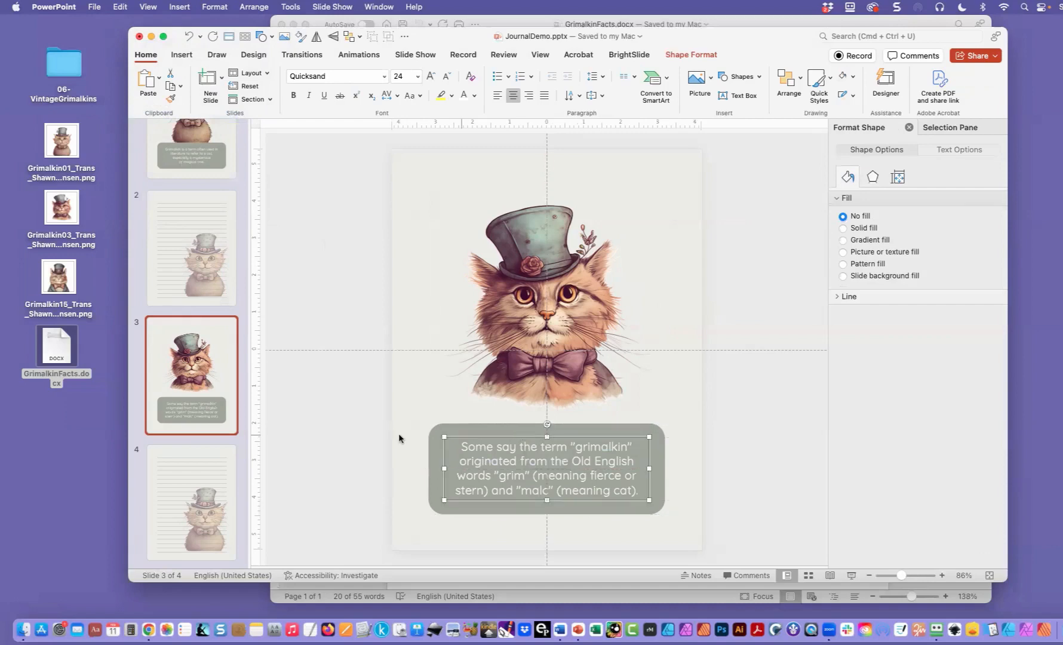
{"action": "left_click", "coordinate": [332, 439]}
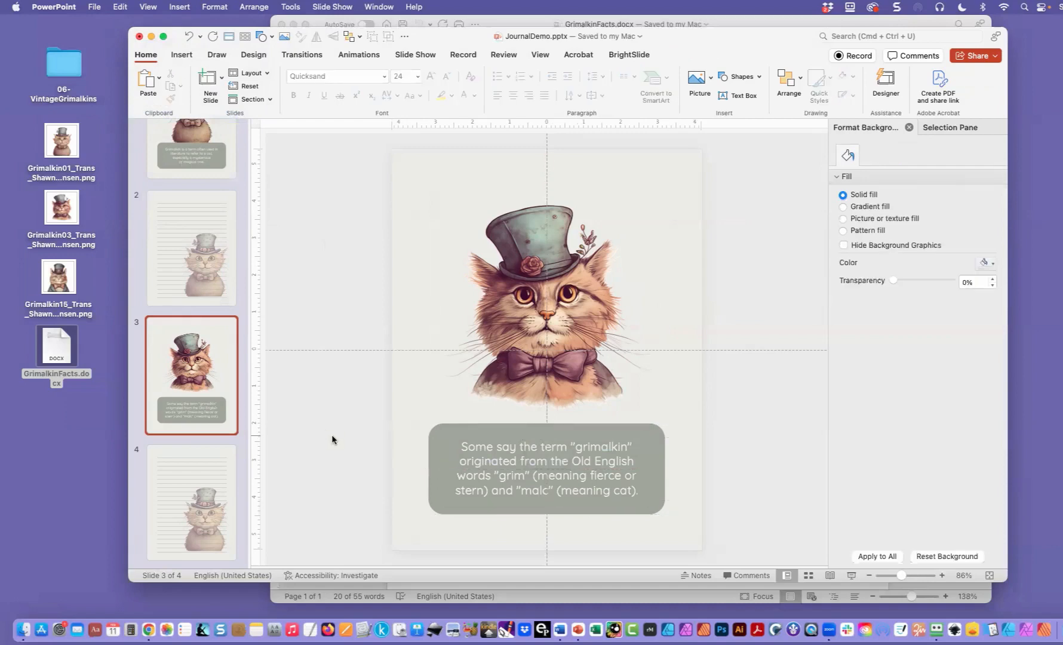
- Replace the Grimalkin picture behind the writing lines on slide 4 with the Grimalkin03 PNG file from the Desktop
{"action": "left_click", "coordinate": [189, 528]}
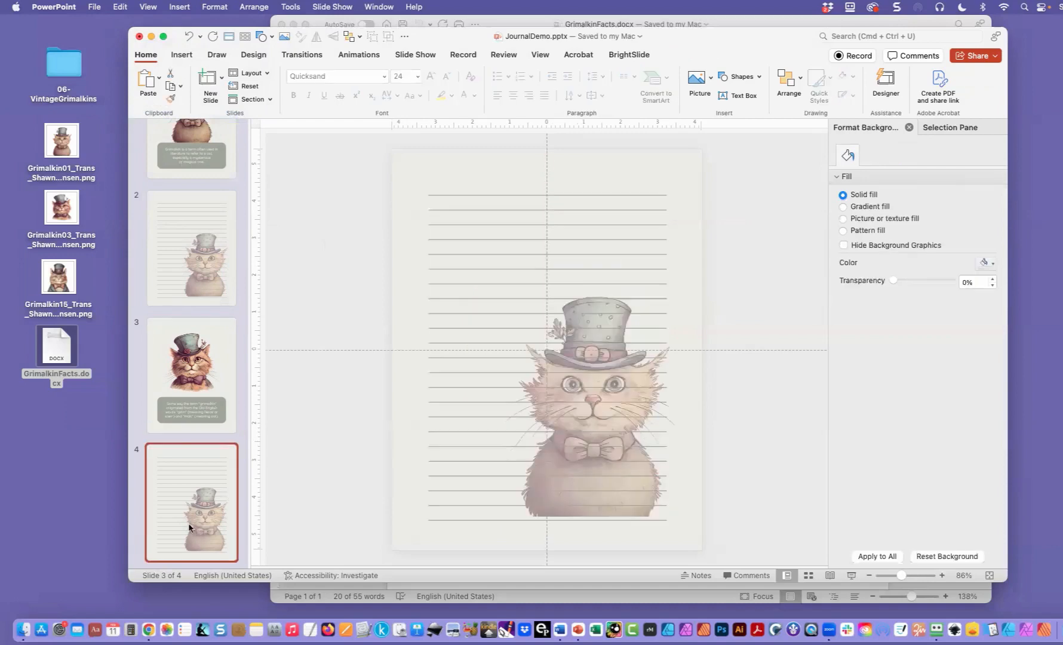
{"action": "left_click", "coordinate": [947, 127]}
{"action": "left_click", "coordinate": [878, 182]}
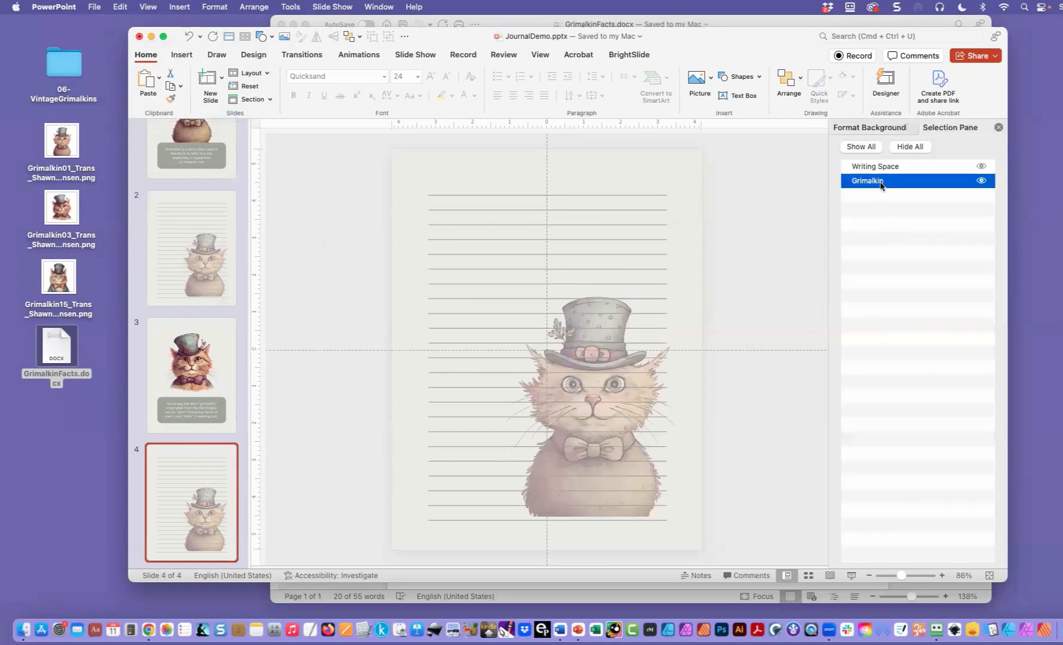
{"action": "right_click", "coordinate": [609, 279]}
{"action": "mouse_move", "coordinate": [649, 308]}
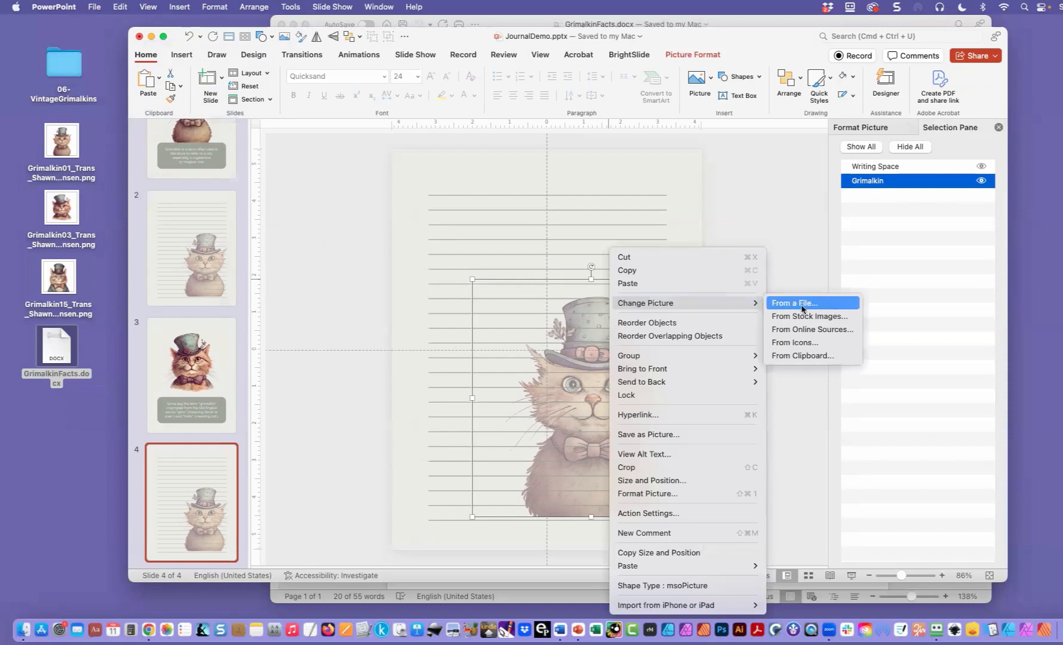
{"action": "left_click", "coordinate": [794, 303]}
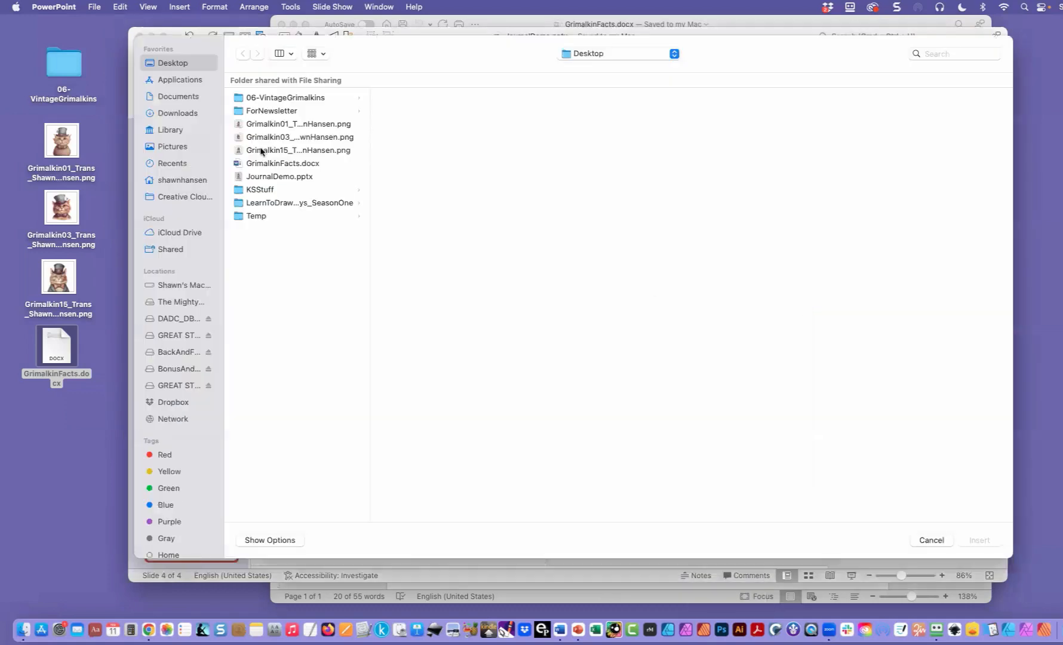
{"action": "double_click", "coordinate": [261, 140]}
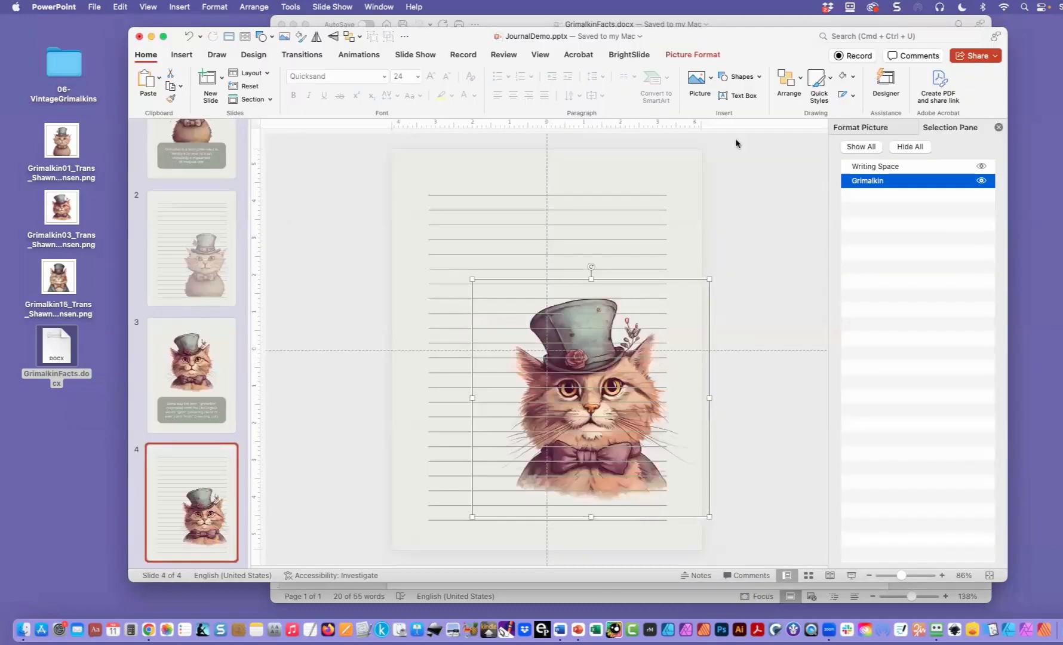
- Set the new slide 4 picture's transparency to 50% and move it slightly down and left toward the page's lower right corner
{"action": "left_click", "coordinate": [882, 129]}
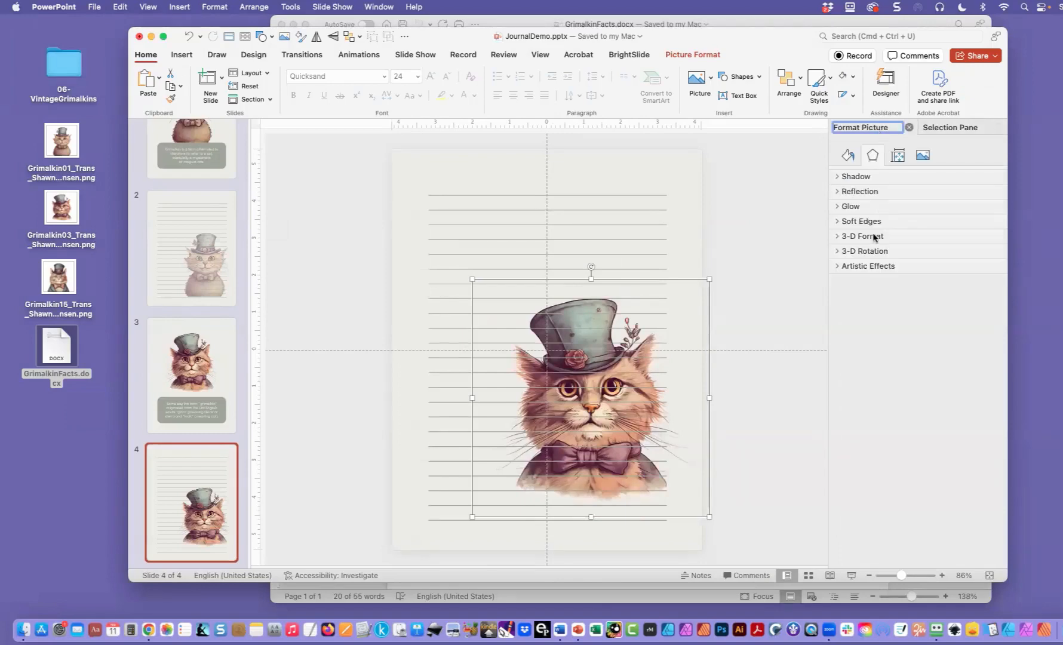
{"action": "left_click", "coordinate": [923, 157]}
{"action": "left_click", "coordinate": [973, 245]}
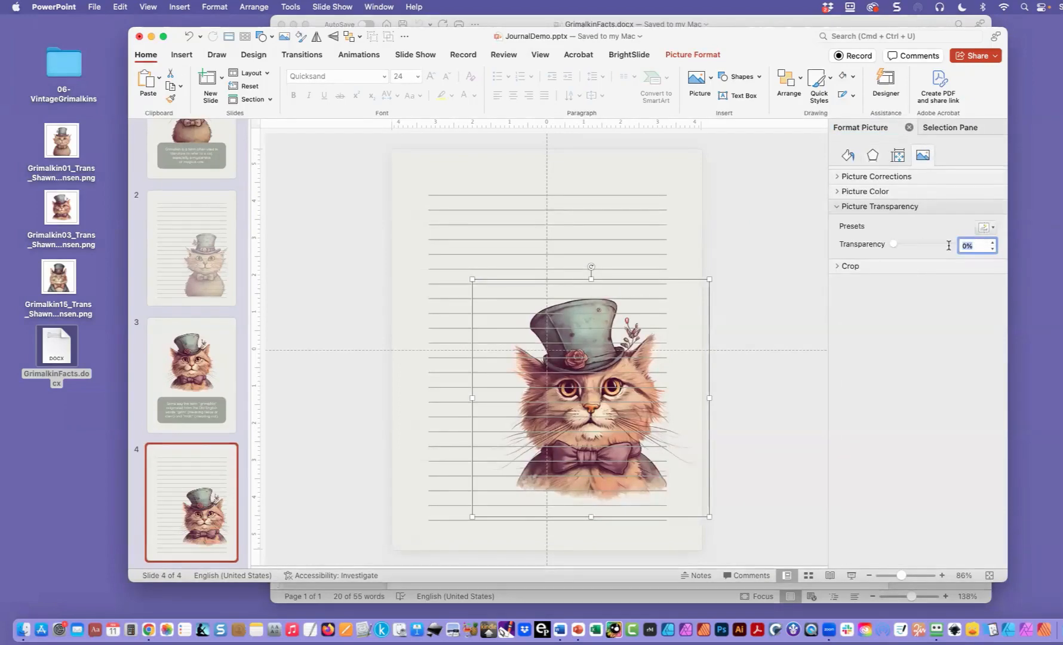
{"action": "type", "text": "50"}
{"action": "key", "text": "Return"}
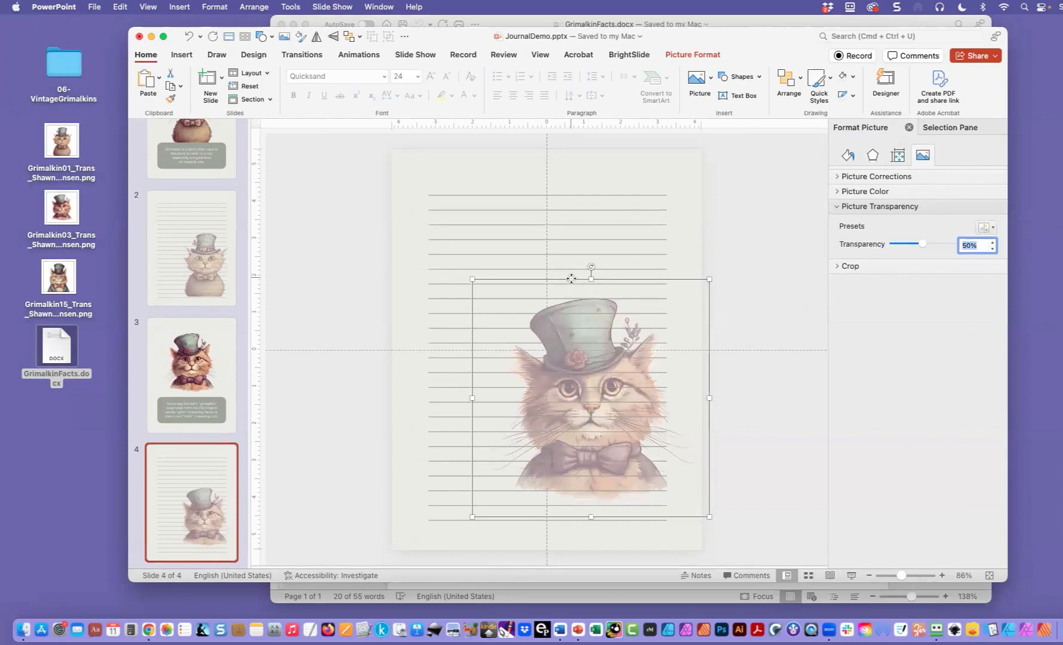
{"action": "left_click_drag", "start_coordinate": [571, 278], "coordinate": [560, 295]}
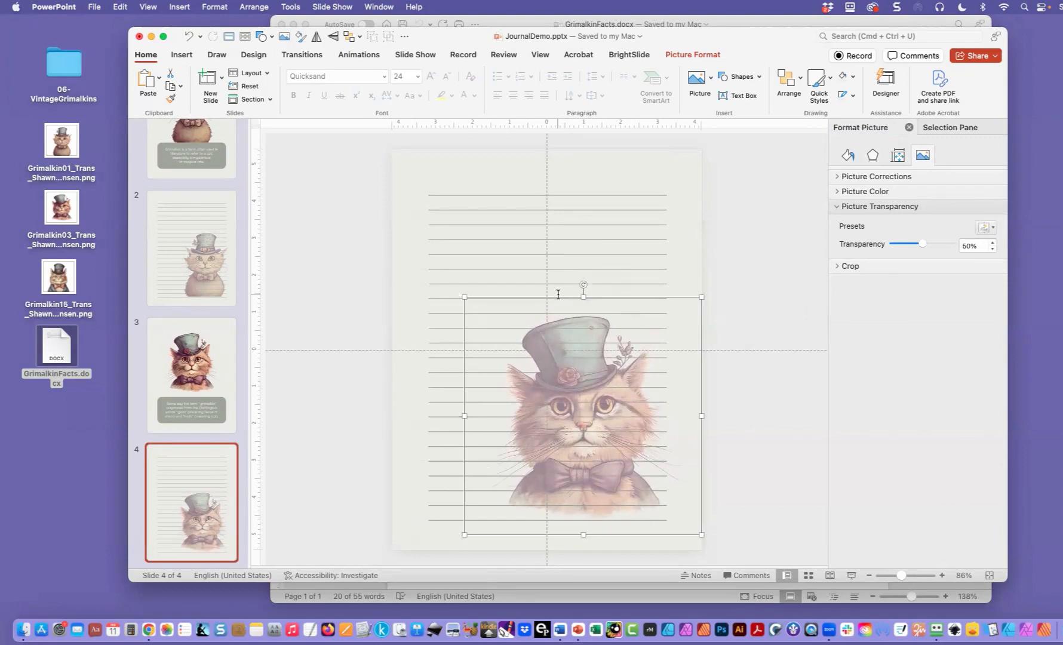
- Duplicate slides 3 and 4 together as a third pair of journal pages
{"action": "left_click", "coordinate": [196, 379], "text": "shift"}
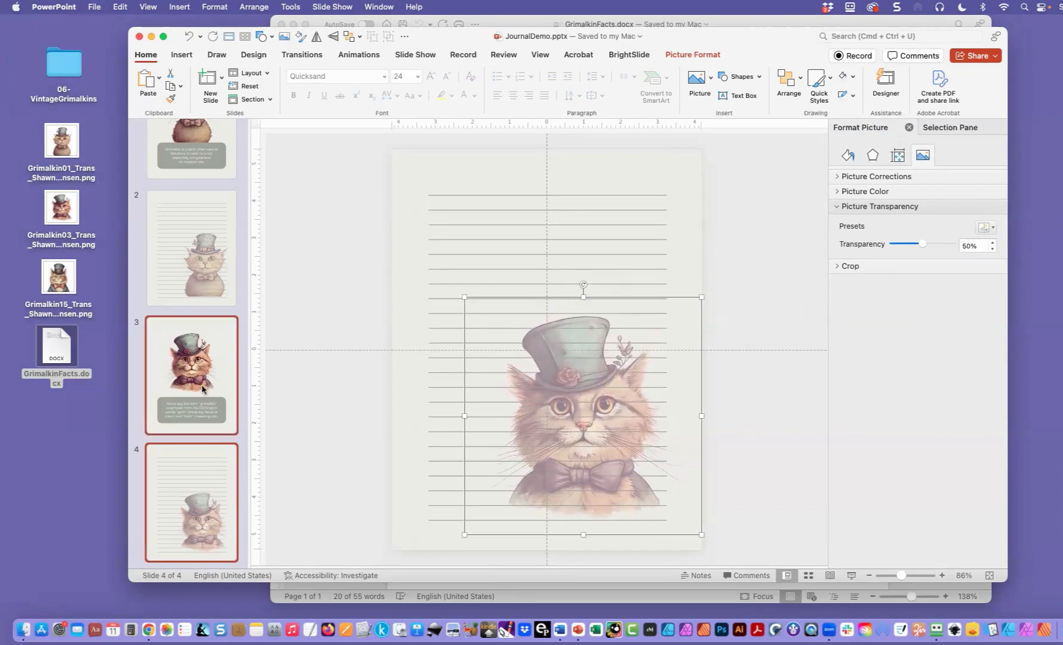
{"action": "scroll", "coordinate": [194, 378], "scroll_direction": "down", "scroll_amount": 1}
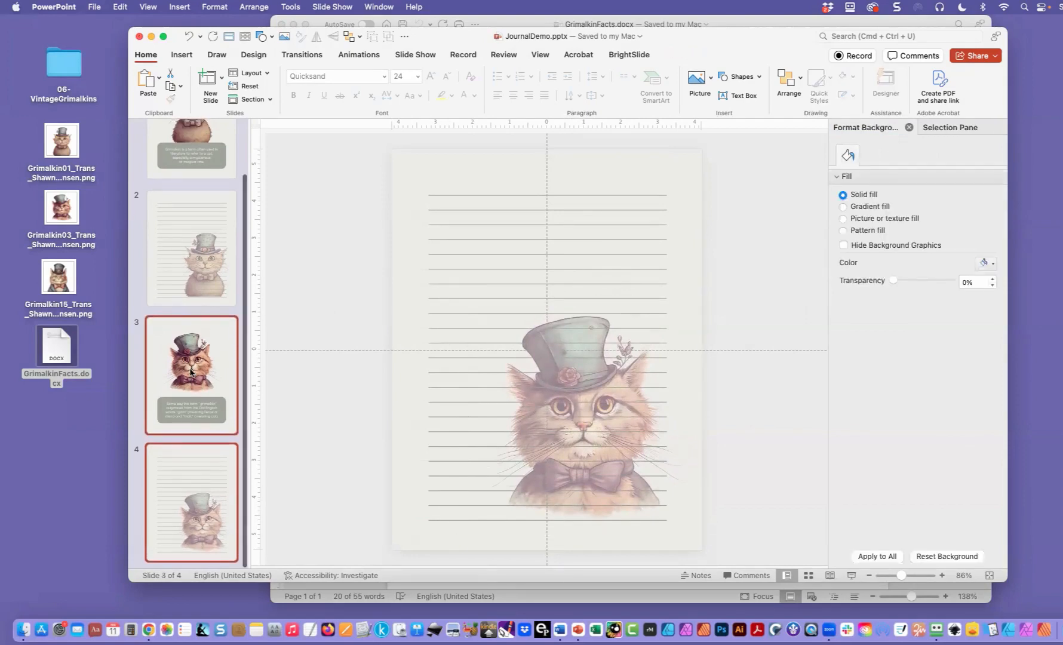
{"action": "right_click", "coordinate": [191, 372]}
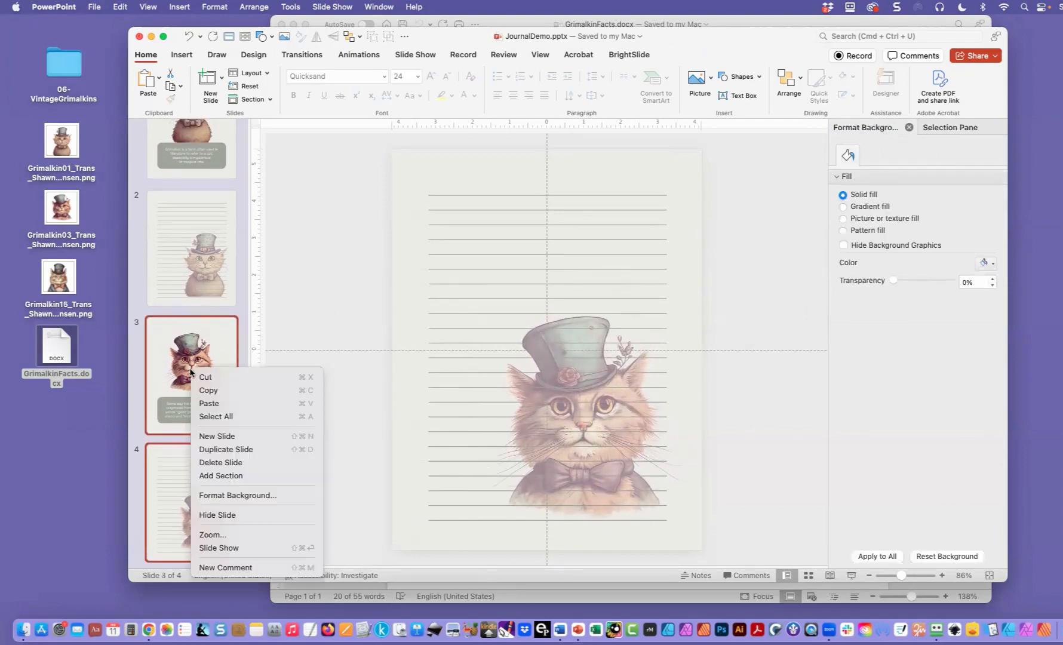
{"action": "left_click", "coordinate": [206, 450]}
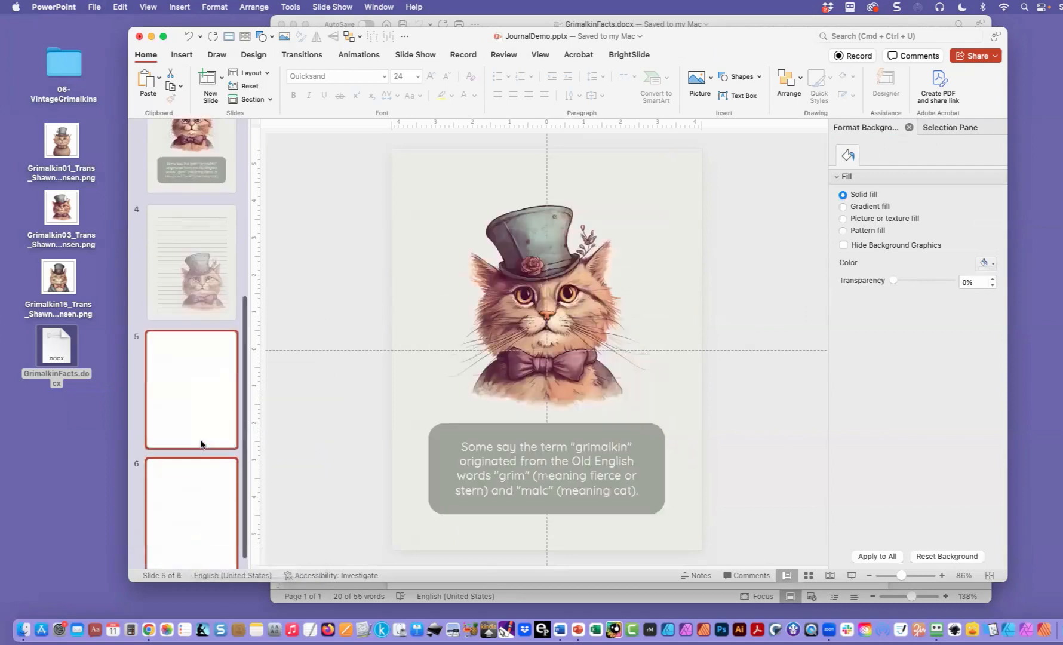
- Replace the Grimalkin picture on slide 5 with the Grimalkin15 PNG file from the Desktop
{"action": "left_click", "coordinate": [191, 377]}
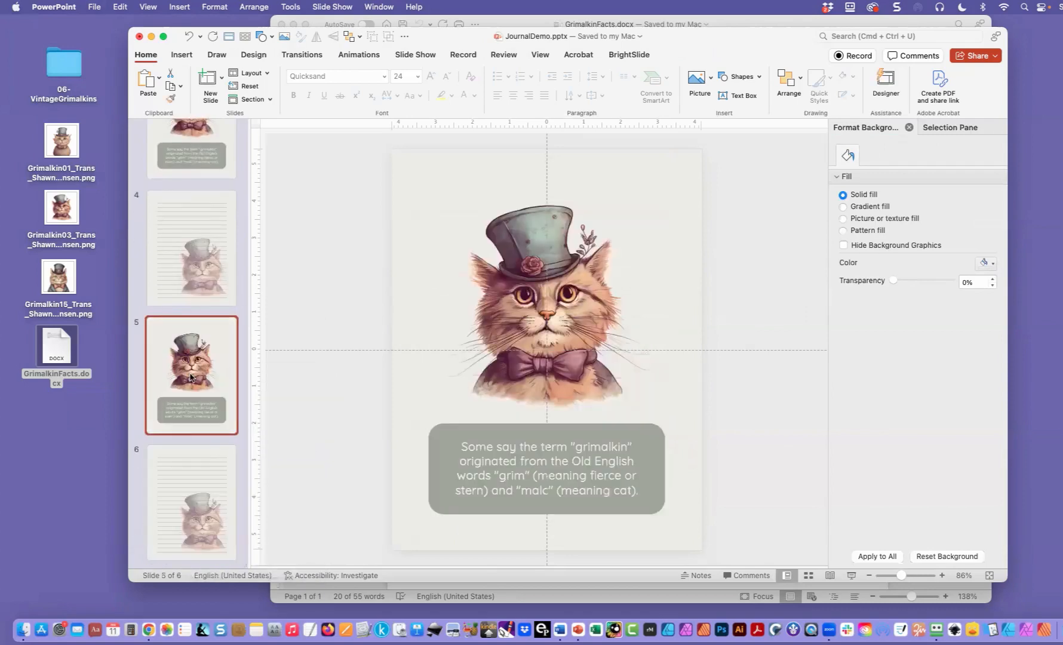
{"action": "left_click", "coordinate": [521, 257]}
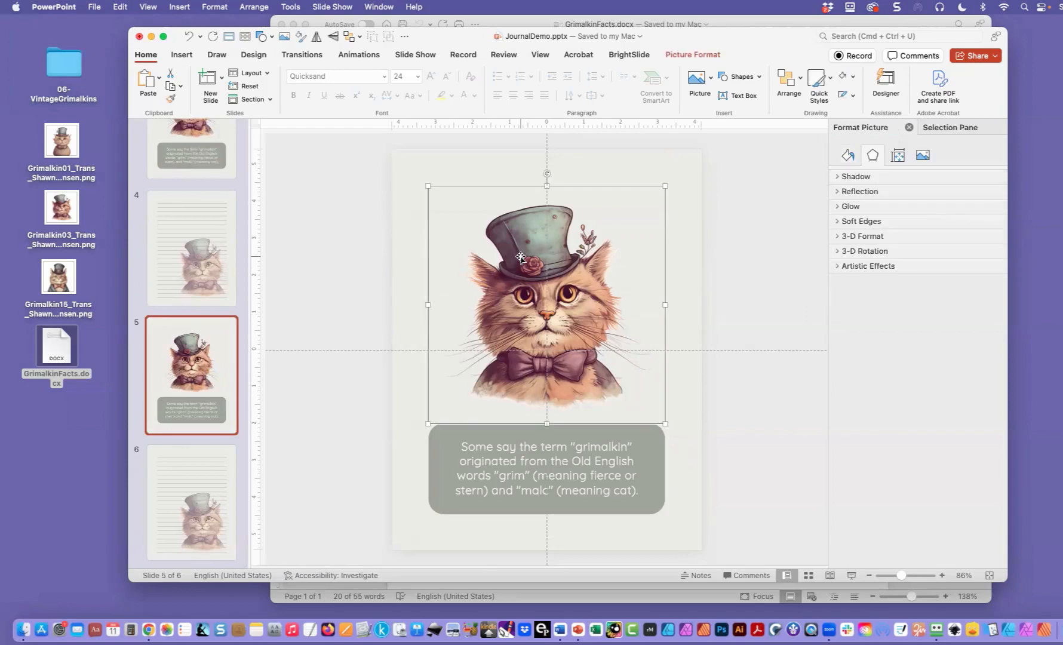
{"action": "right_click", "coordinate": [521, 260]}
{"action": "mouse_move", "coordinate": [554, 304]}
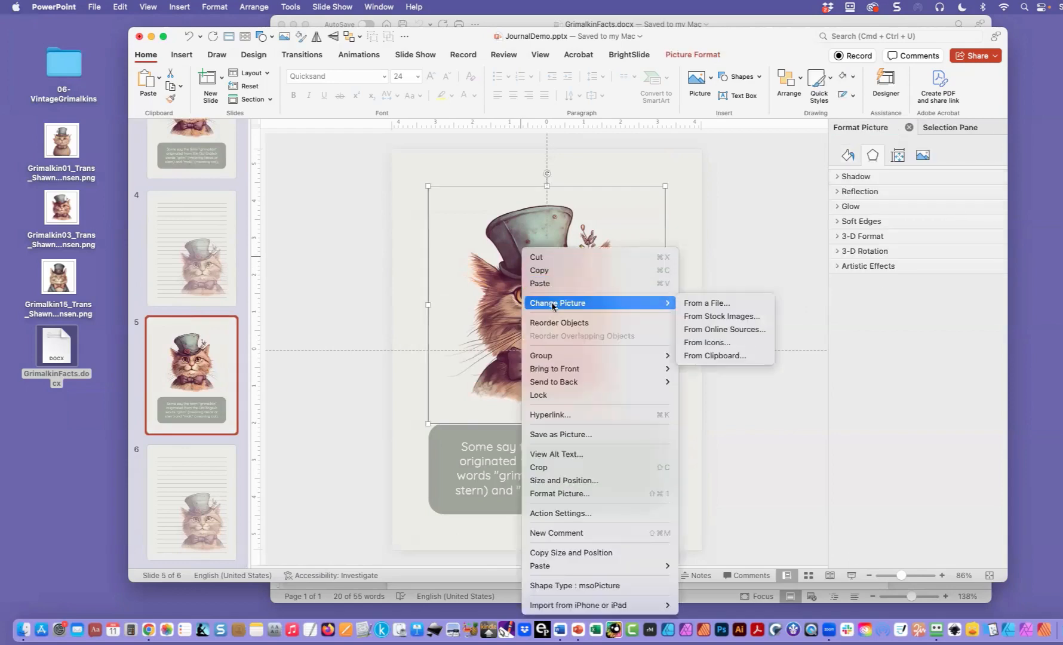
{"action": "left_click", "coordinate": [717, 309]}
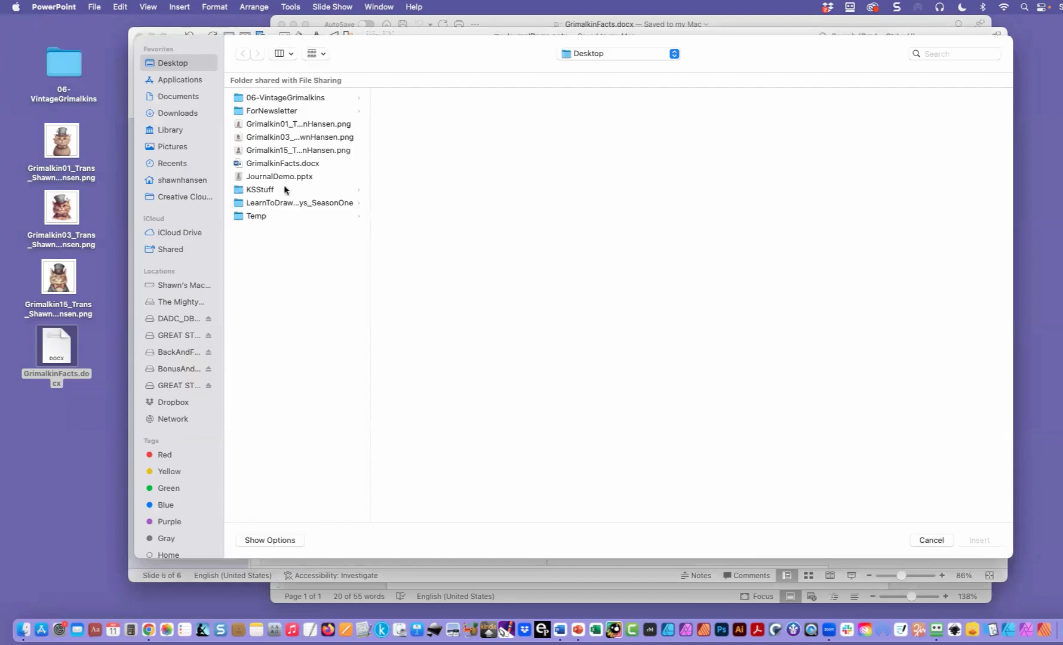
{"action": "double_click", "coordinate": [279, 150]}
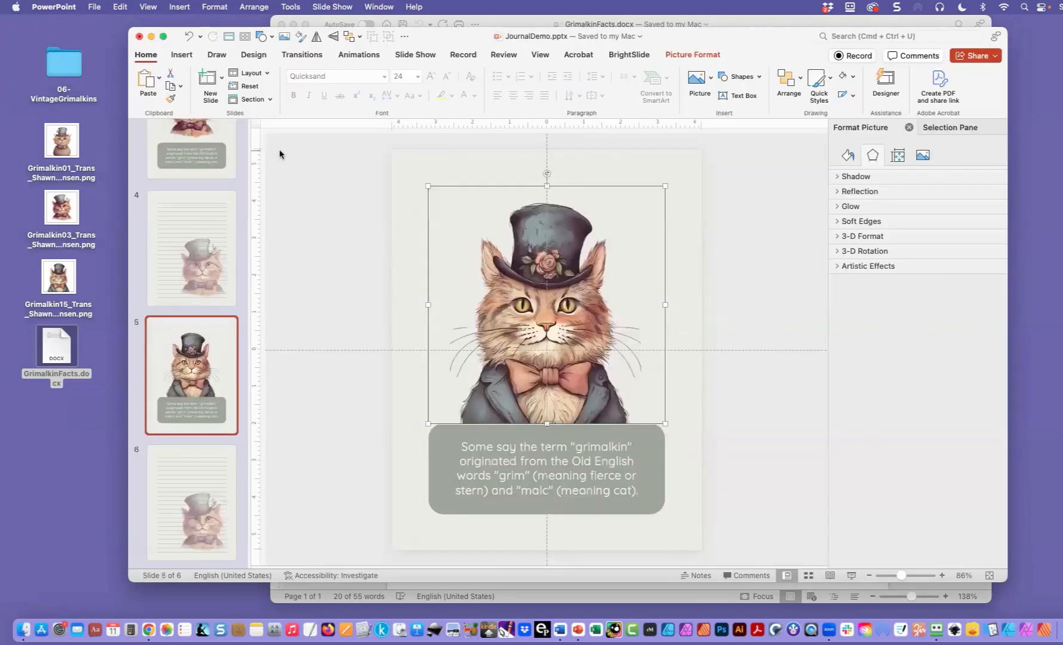
- Replace slide 5's fact text with the "Grimalkins are sometimes depicted" fact copied from the GrimalkinFacts Word document, matching the existing formatting
{"action": "left_click", "coordinate": [316, 23]}
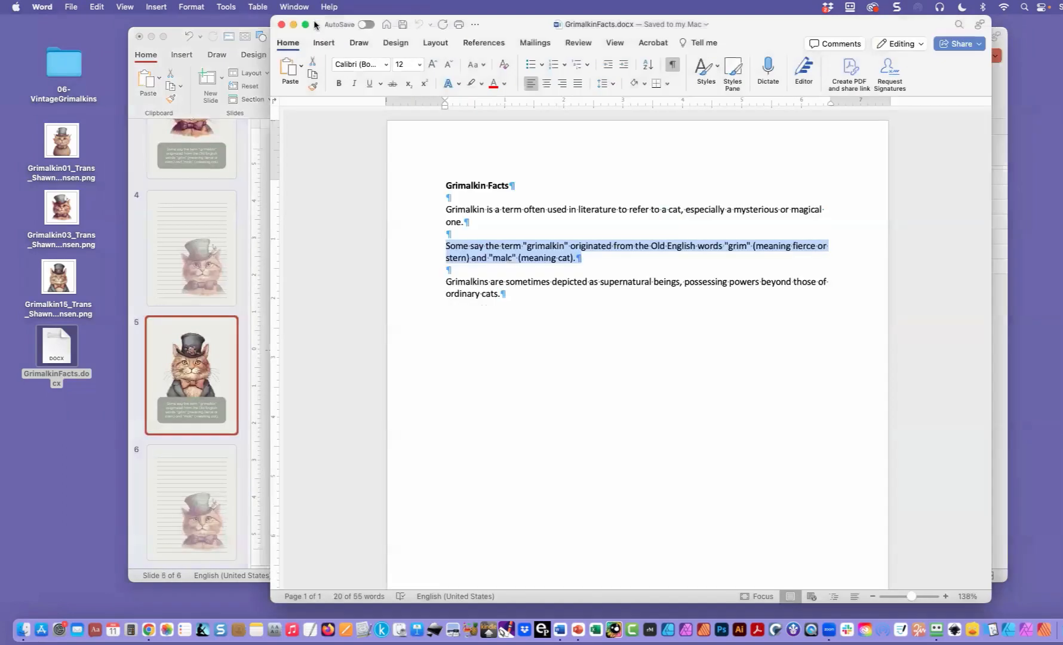
{"action": "left_click_drag", "start_coordinate": [444, 280], "coordinate": [501, 293]}
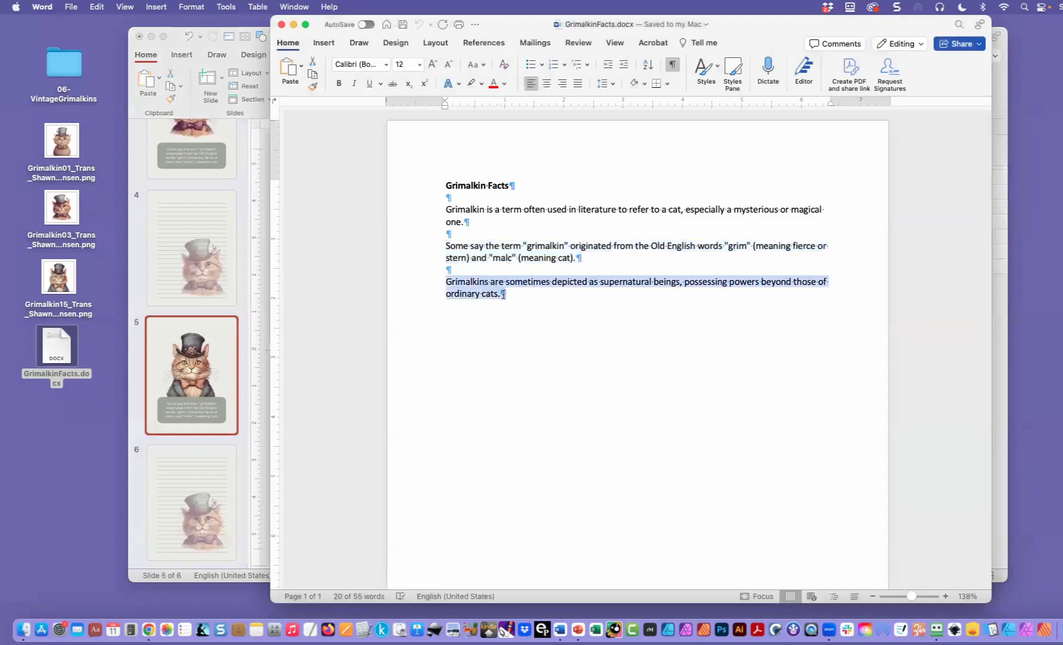
{"action": "left_click", "coordinate": [227, 384]}
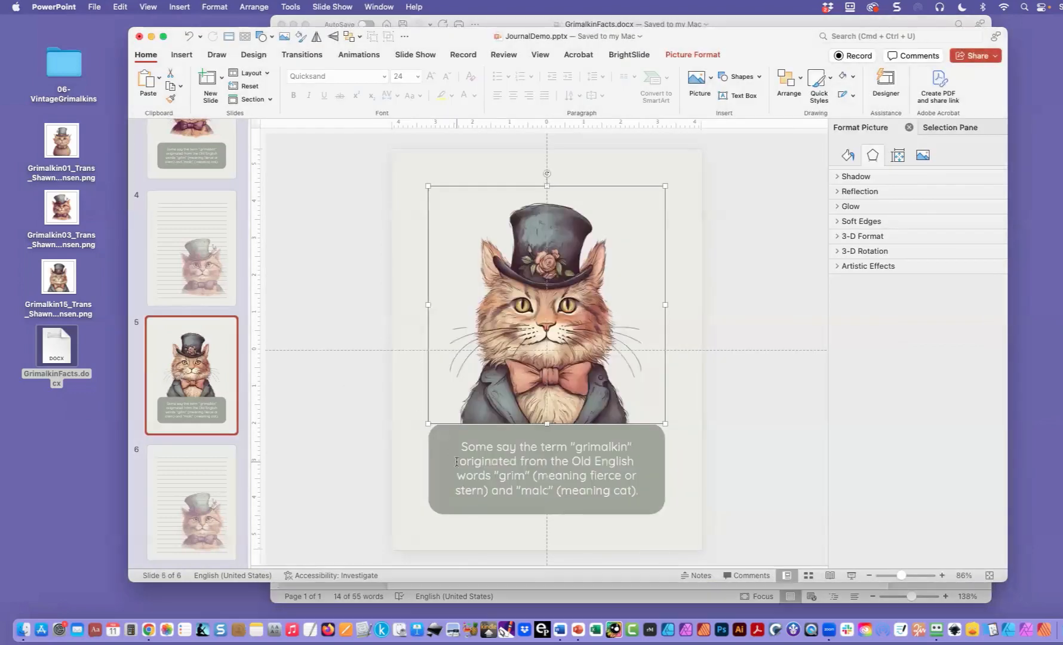
{"action": "left_click_drag", "start_coordinate": [460, 445], "coordinate": [642, 491]}
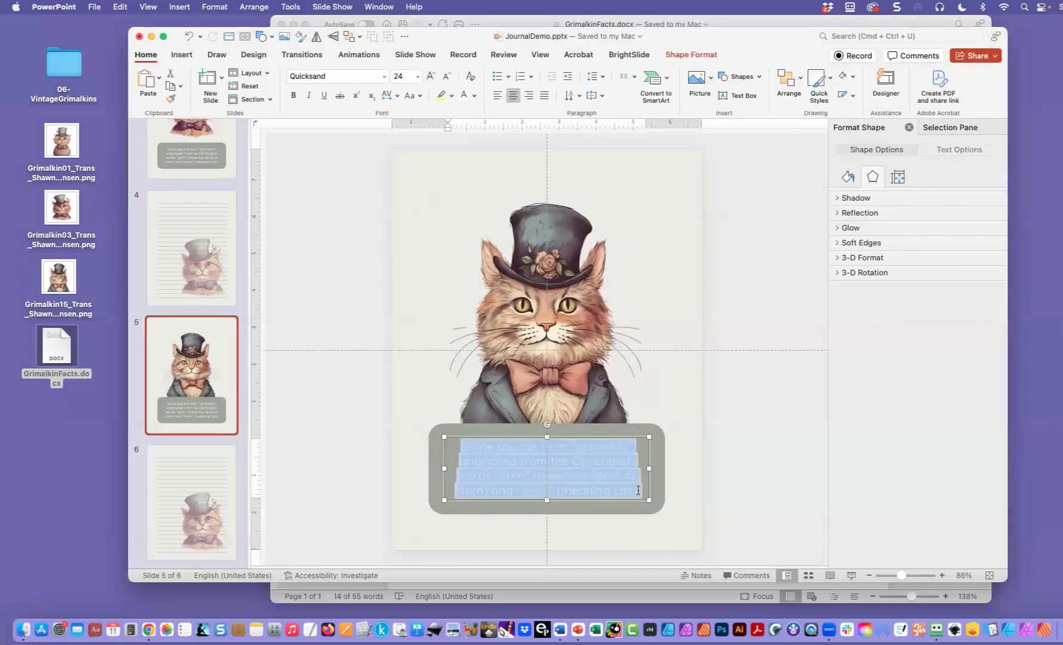
{"action": "left_click", "coordinate": [121, 8]}
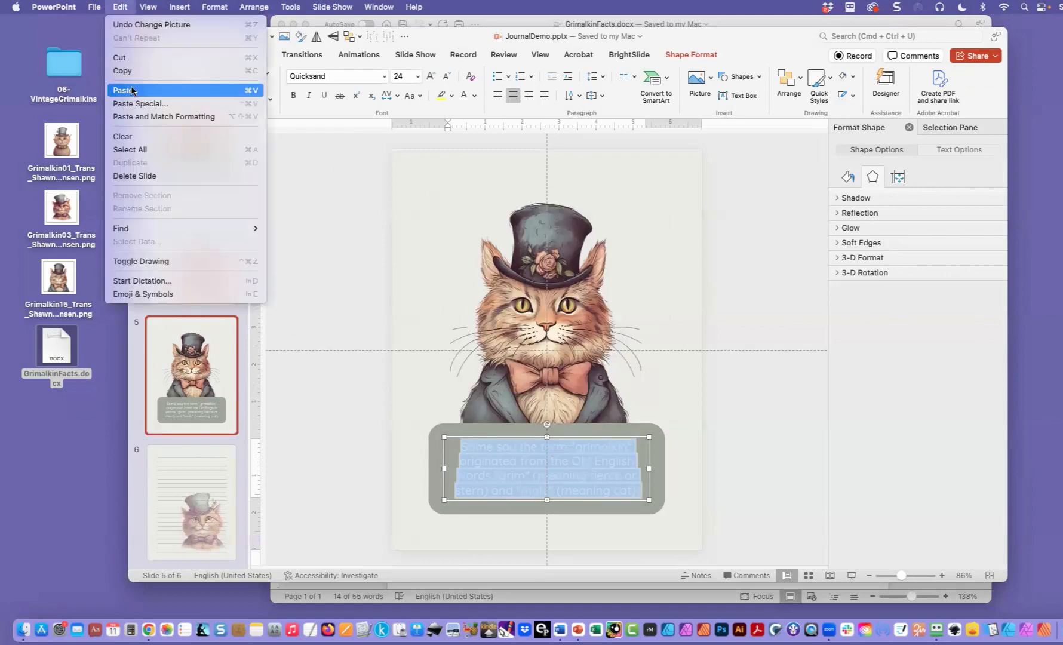
{"action": "left_click", "coordinate": [137, 120]}
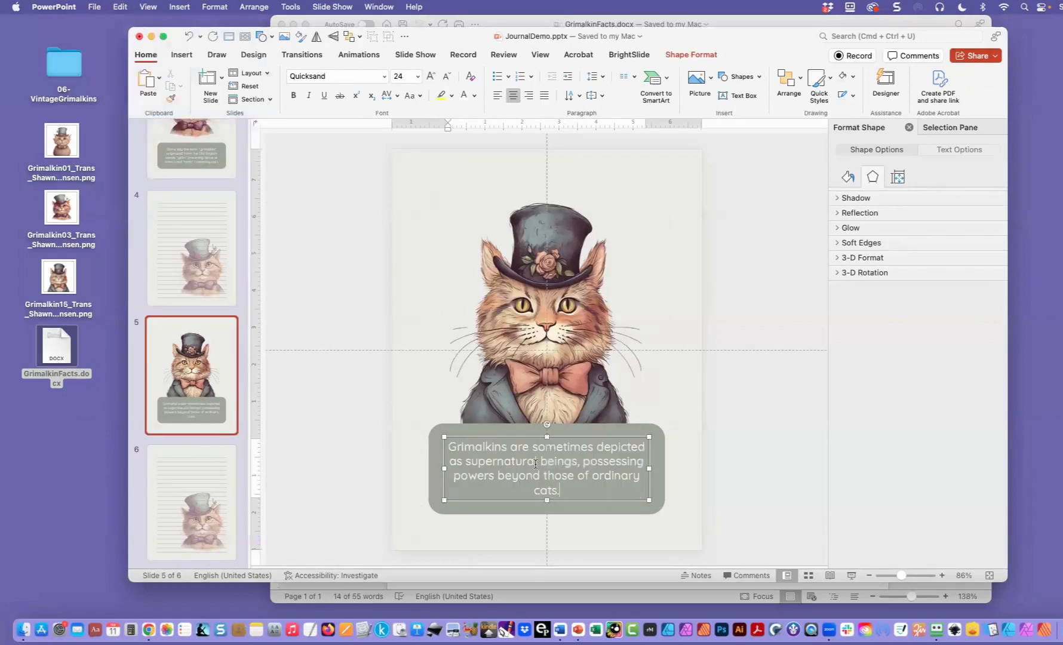
- Break the slide 5 fact text into balanced lines before "possessing" and before "those of ordinary cats."
{"action": "left_click", "coordinate": [584, 463]}
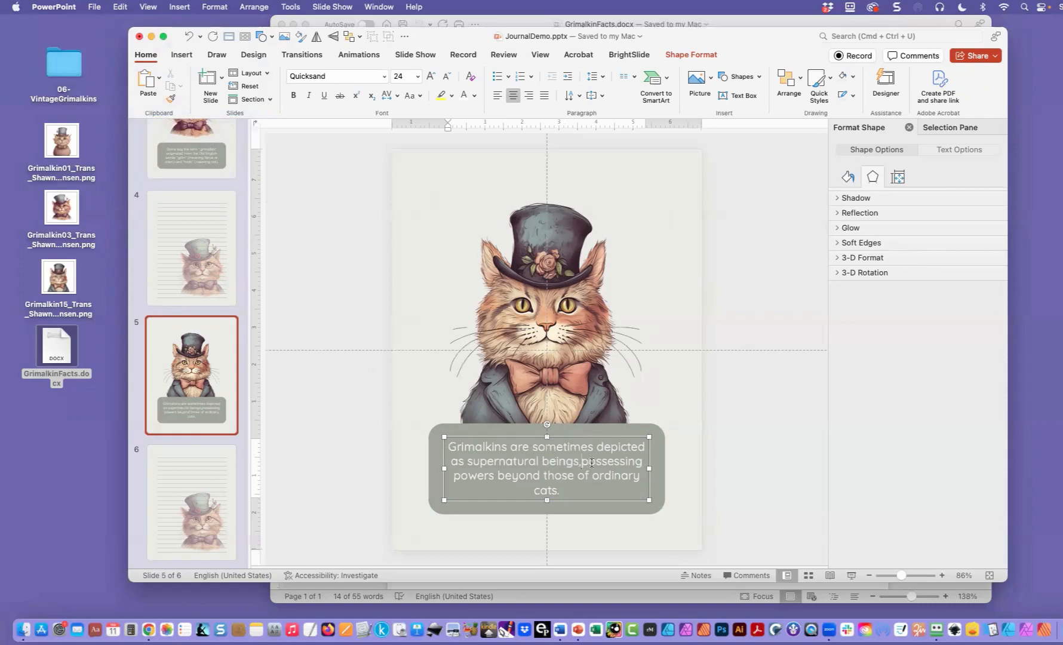
{"action": "key", "text": "Return"}
{"action": "left_click", "coordinate": [606, 478]}
{"action": "key", "text": "Return"}
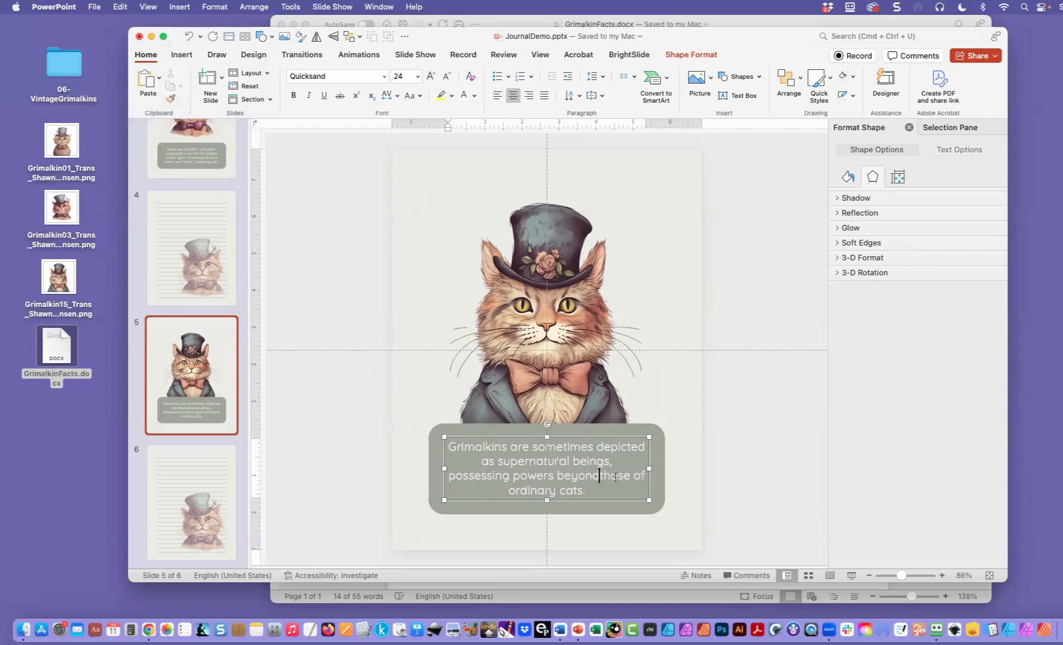
{"action": "left_click_drag", "start_coordinate": [466, 434], "coordinate": [468, 432]}
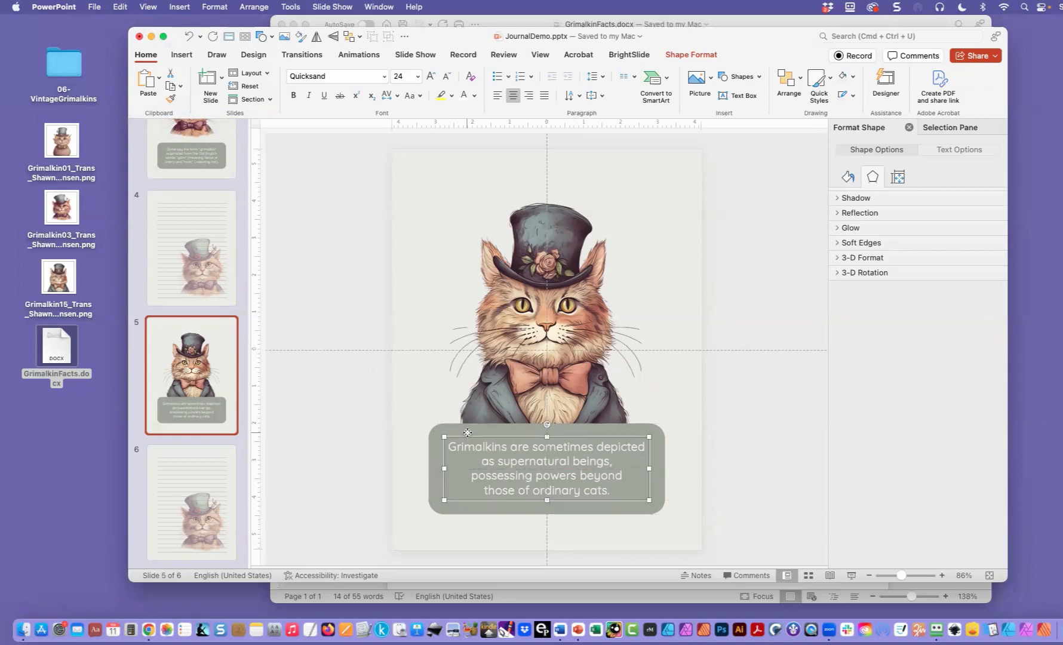
- Replace the Grimalkin picture behind the writing lines on slide 6 with the Grimalkin15 PNG file from the Desktop
{"action": "left_click", "coordinate": [199, 511]}
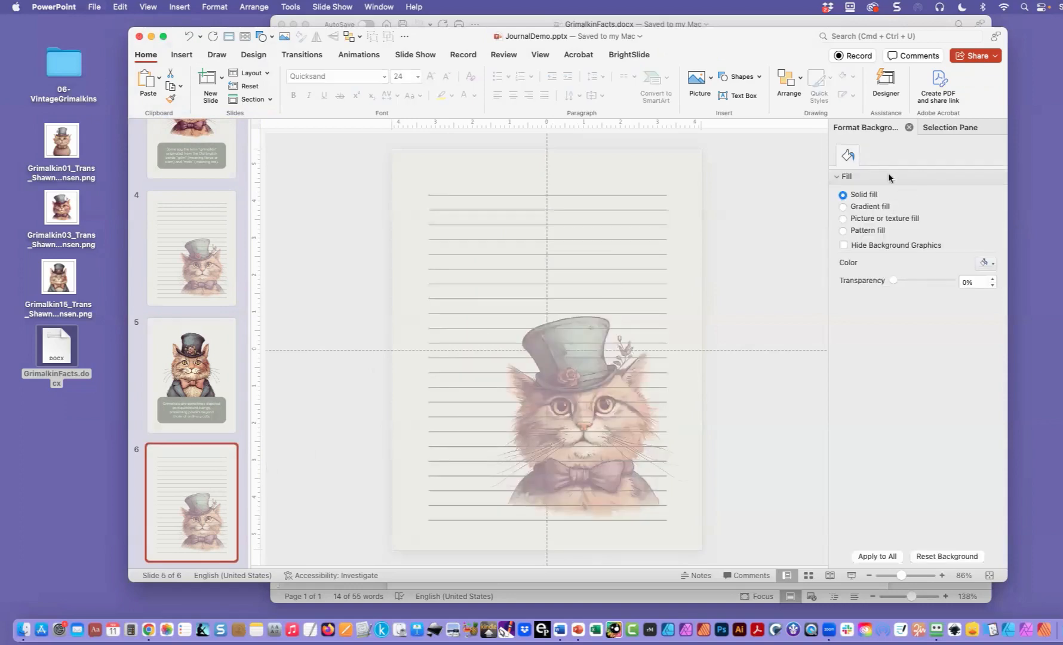
{"action": "left_click", "coordinate": [925, 131]}
{"action": "left_click", "coordinate": [875, 182]}
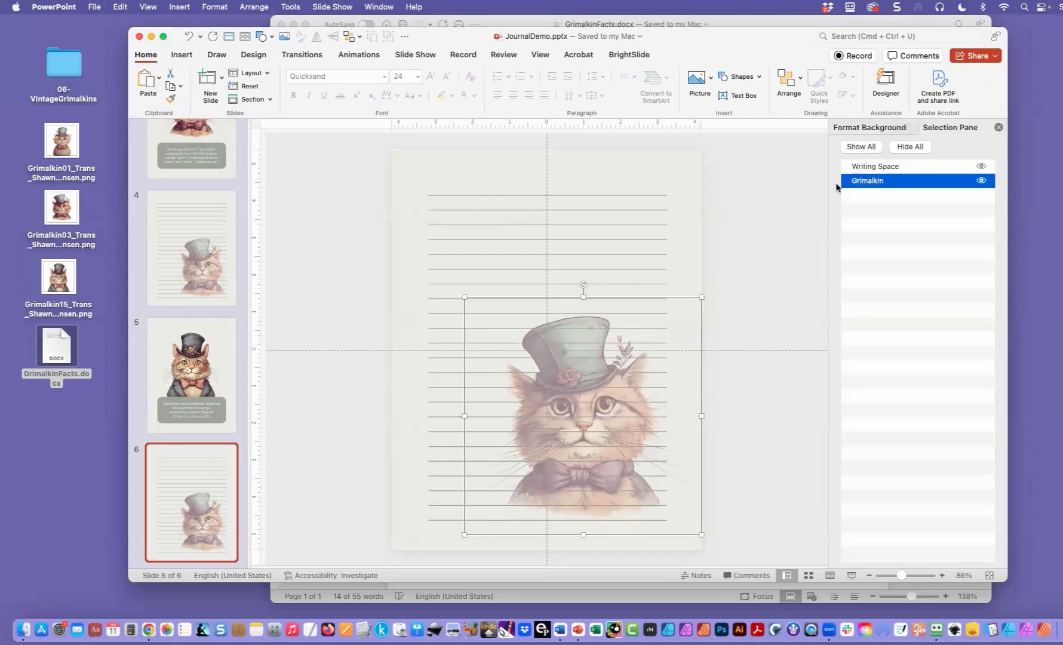
{"action": "right_click", "coordinate": [628, 298]}
{"action": "mouse_move", "coordinate": [642, 303]}
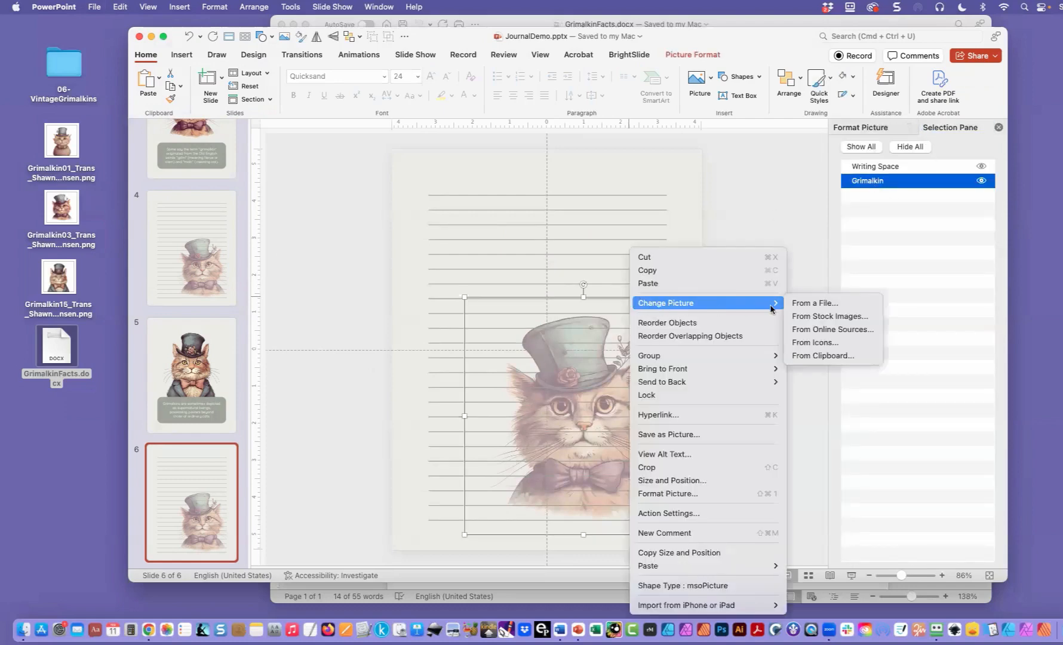
{"action": "left_click", "coordinate": [822, 304]}
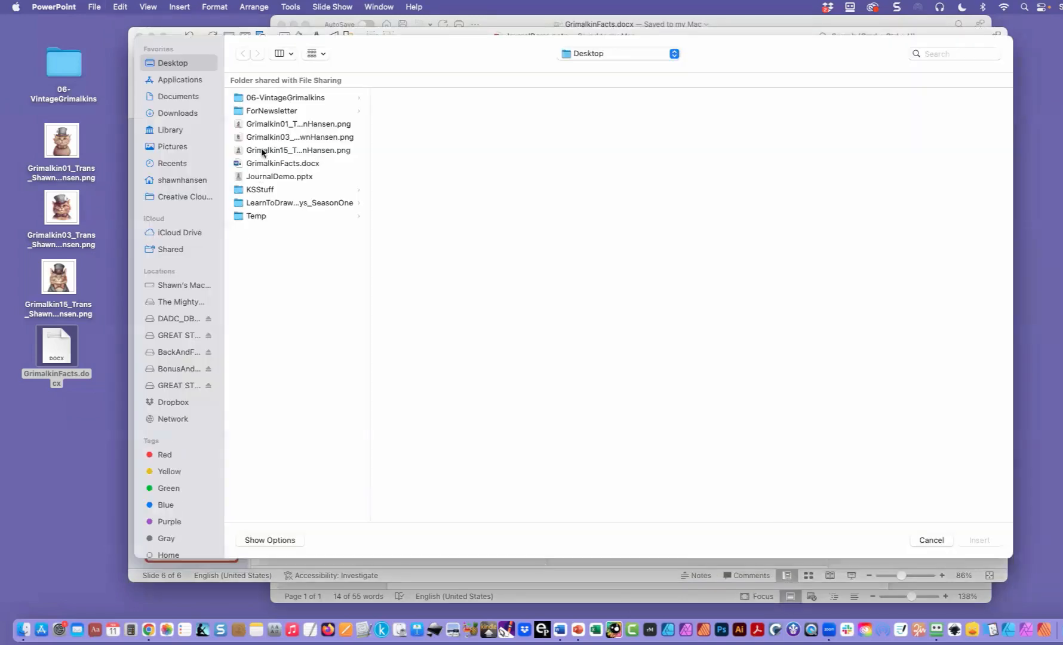
{"action": "double_click", "coordinate": [263, 153]}
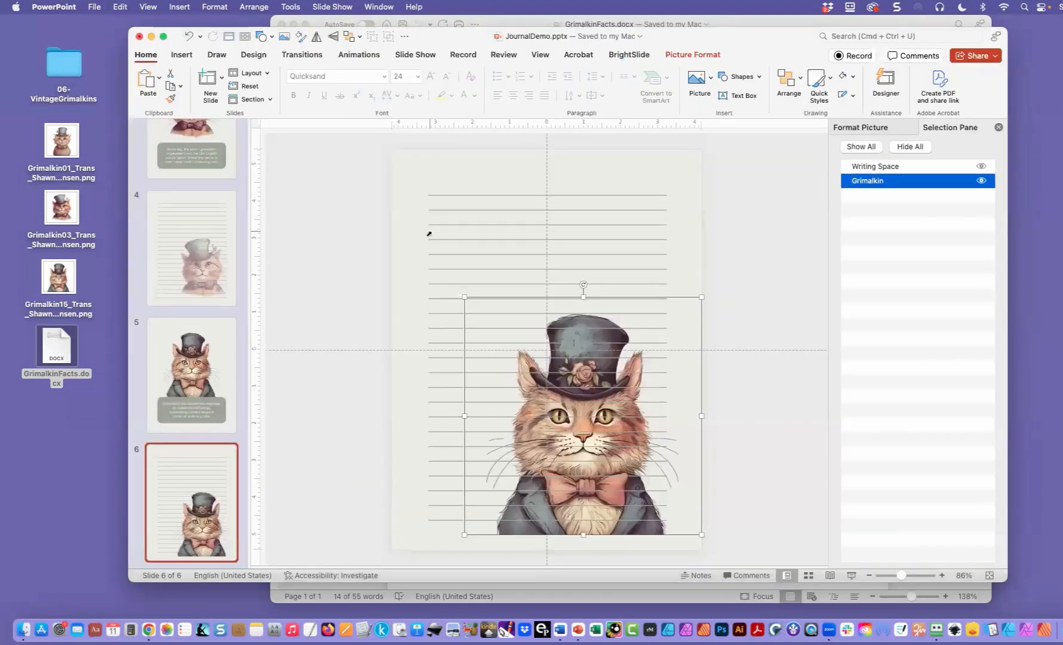
- Set the new slide 6 picture's transparency to 50% and move it slightly up and left so its base sits near the last writing line
{"action": "left_click", "coordinate": [843, 129]}
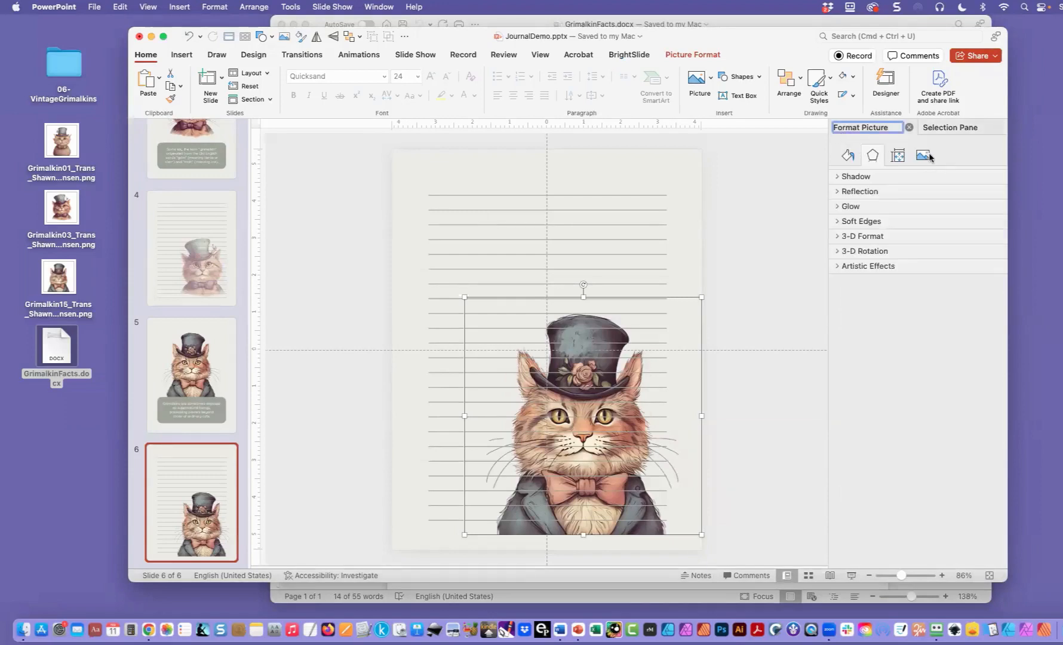
{"action": "left_click", "coordinate": [923, 156]}
{"action": "left_click", "coordinate": [982, 246]}
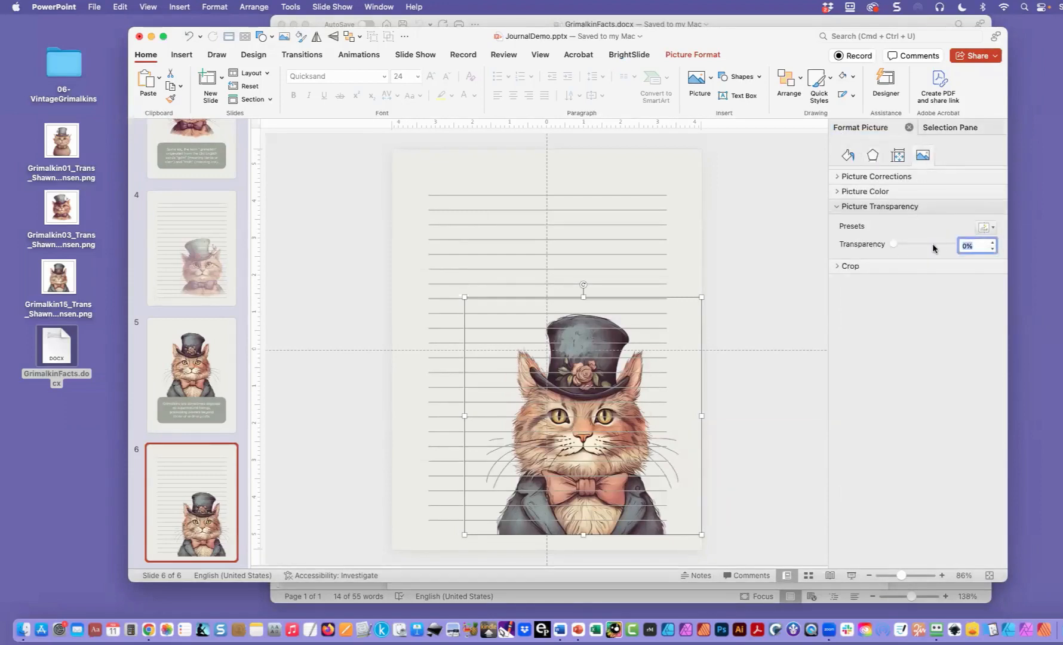
{"action": "type", "text": "50"}
{"action": "key", "text": "Return"}
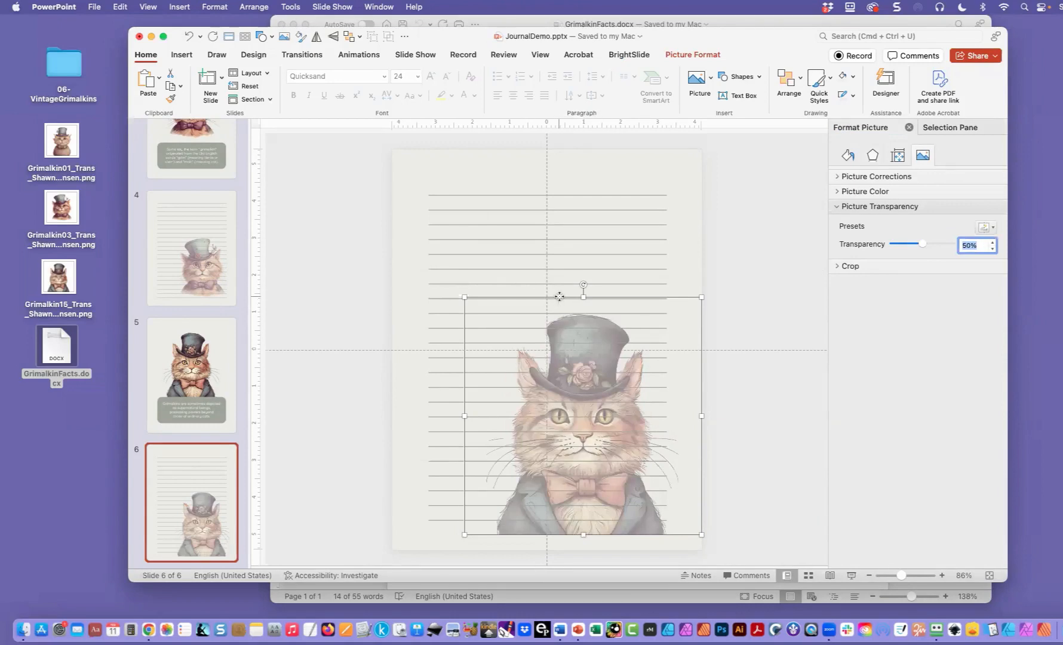
{"action": "left_click_drag", "start_coordinate": [560, 297], "coordinate": [556, 278]}
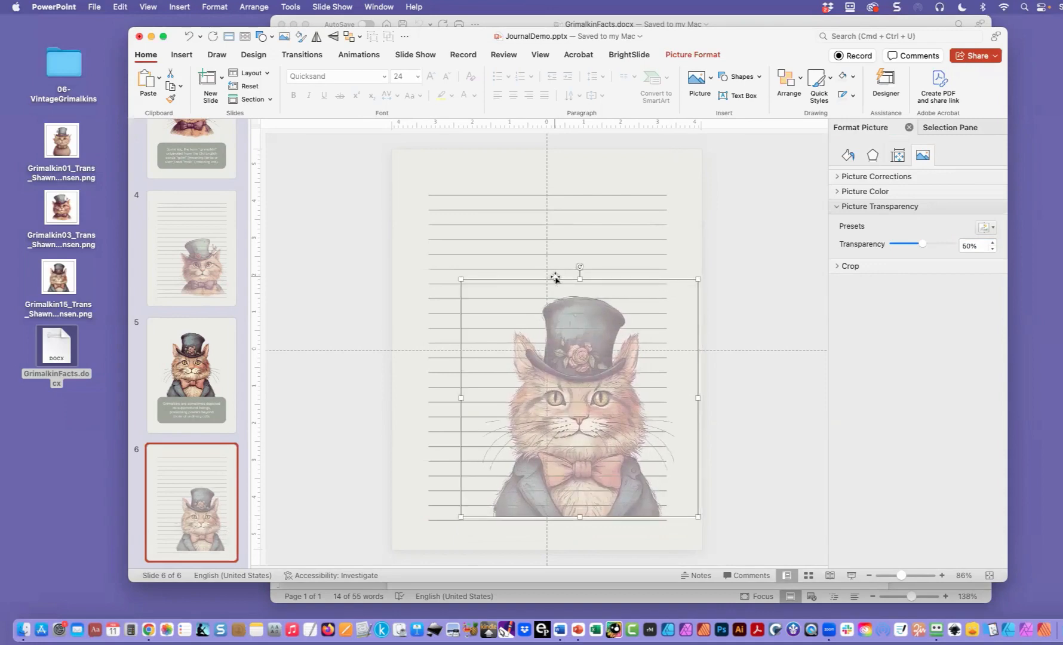
{"action": "left_click", "coordinate": [332, 332]}
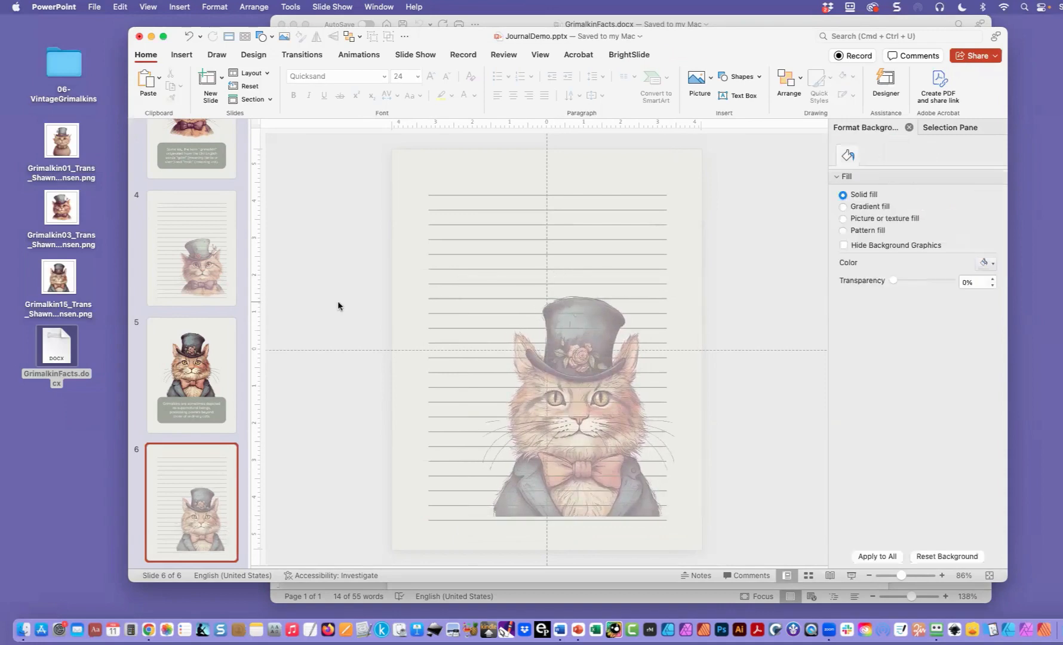